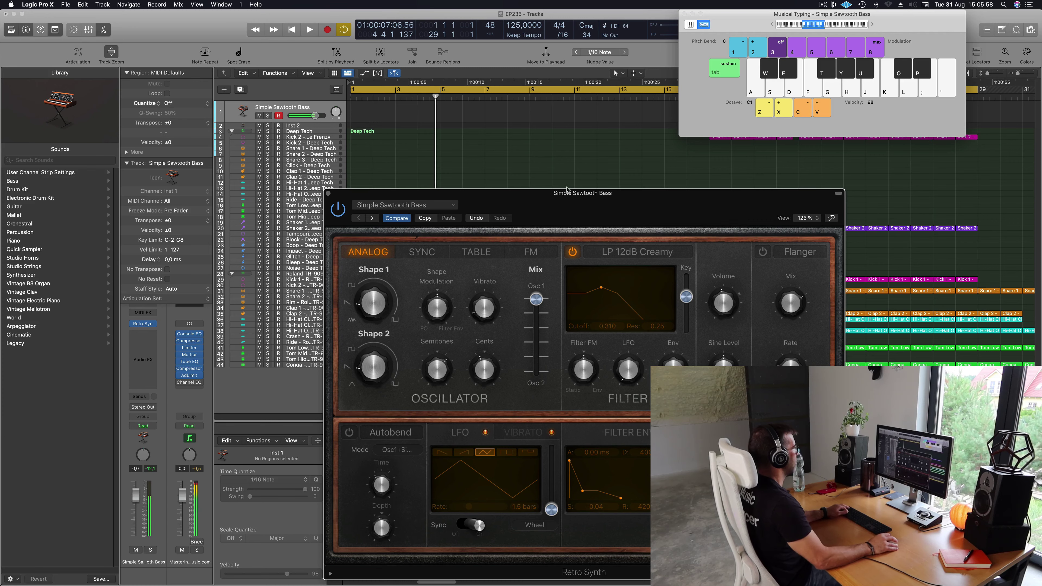
Step: Record a four-bar bass part on the Simple Sawtooth Bass track, playing E1 once per bar from bar 1
{"action": "key", "text": "d"}
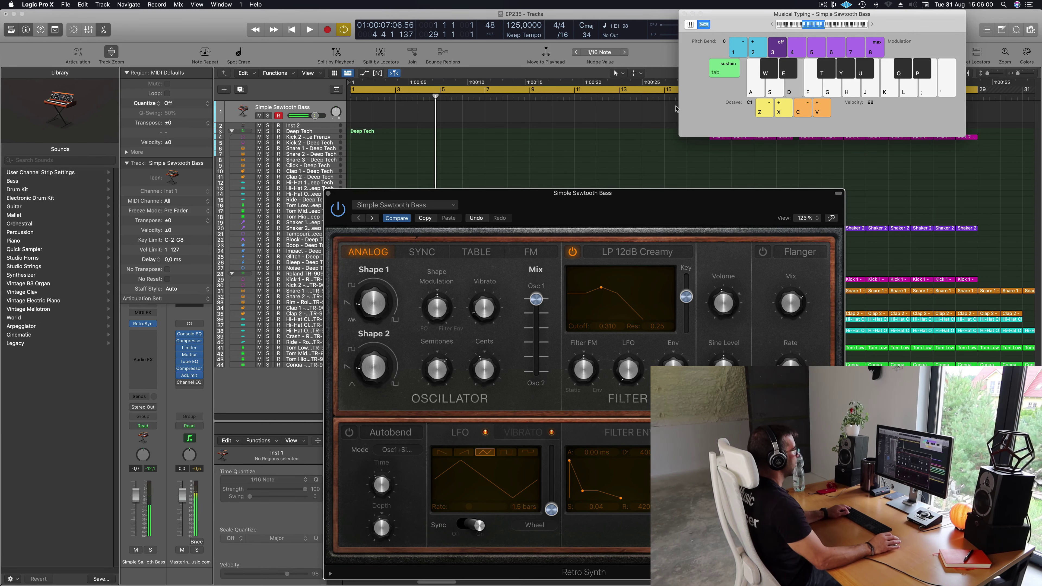
{"action": "left_click_drag", "start_coordinate": [611, 203], "coordinate": [642, 190]}
{"action": "key", "text": "d"}
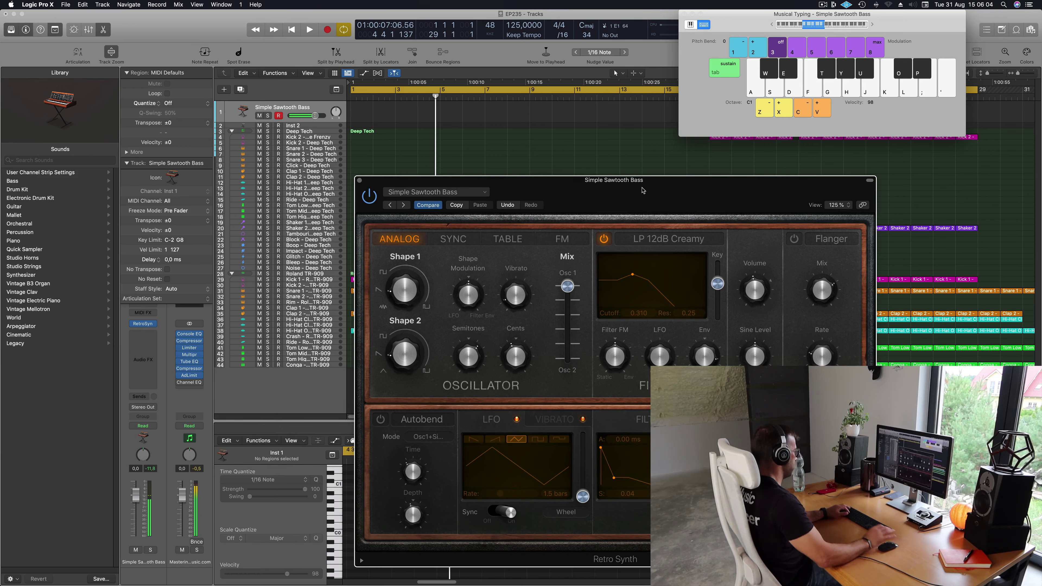
{"action": "key", "text": "space"}
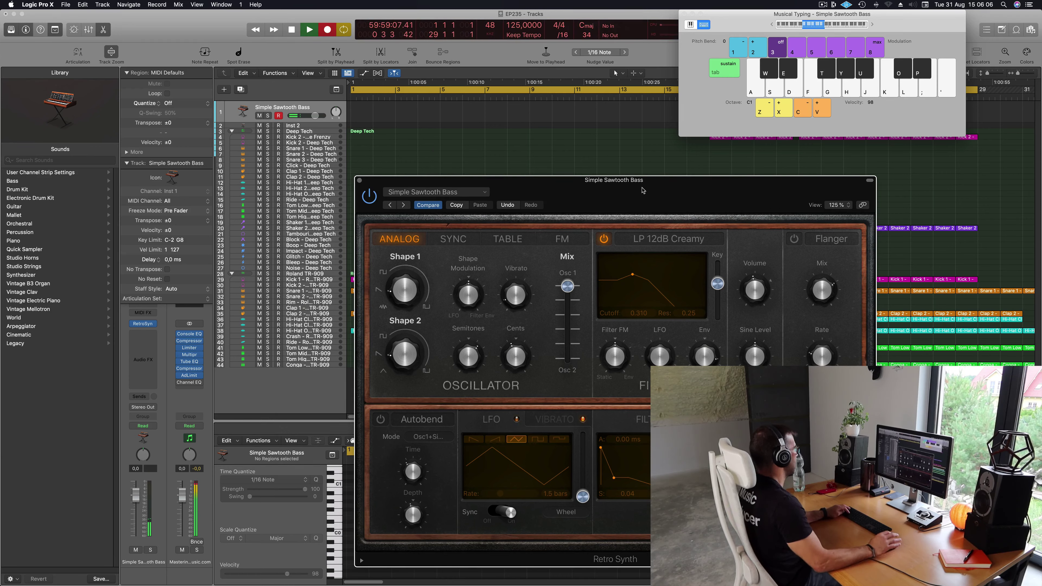
{"action": "key", "text": "d"}
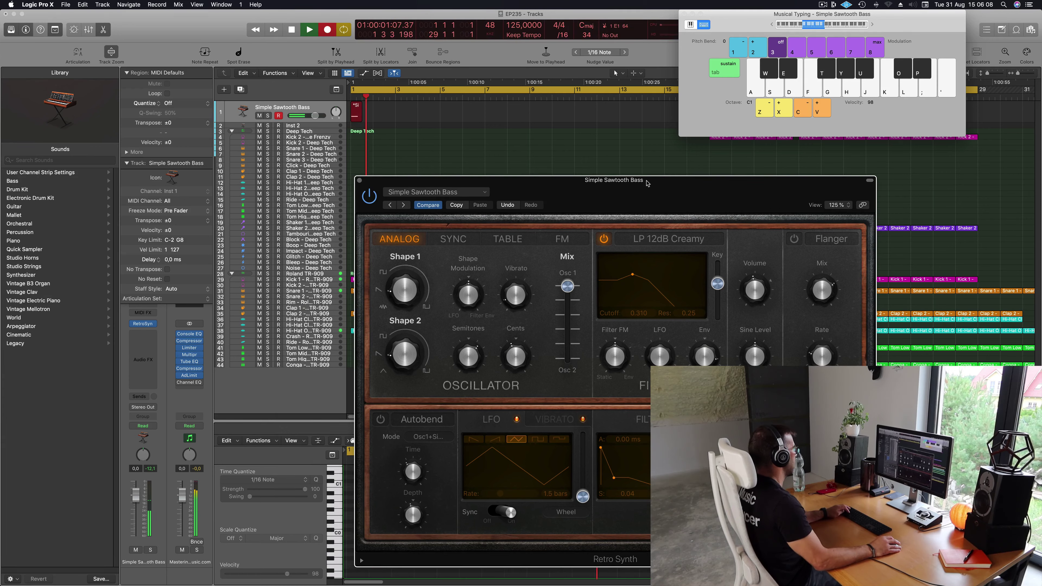
{"action": "key", "text": "d"}
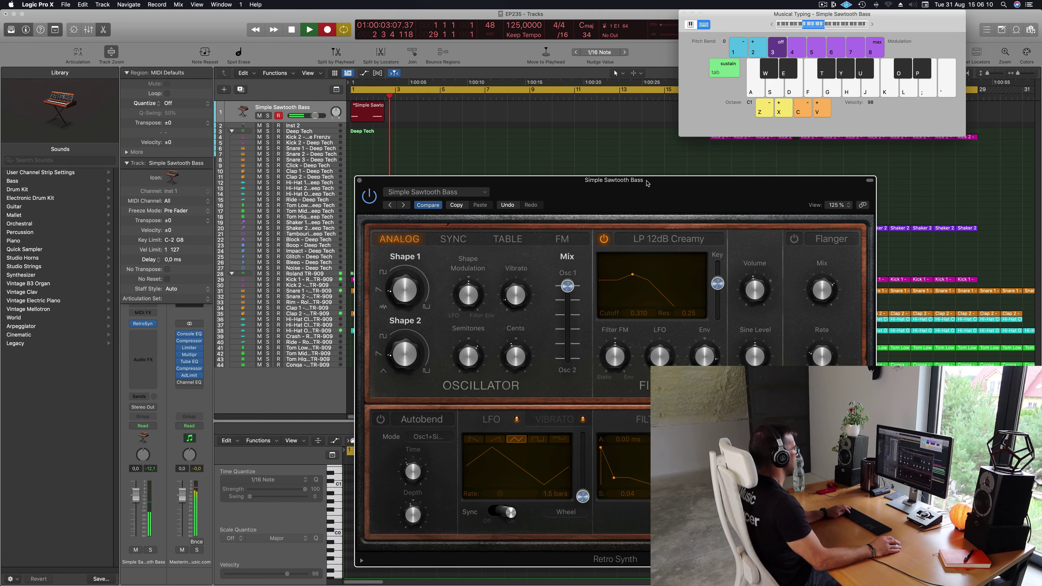
{"action": "key", "text": "d"}
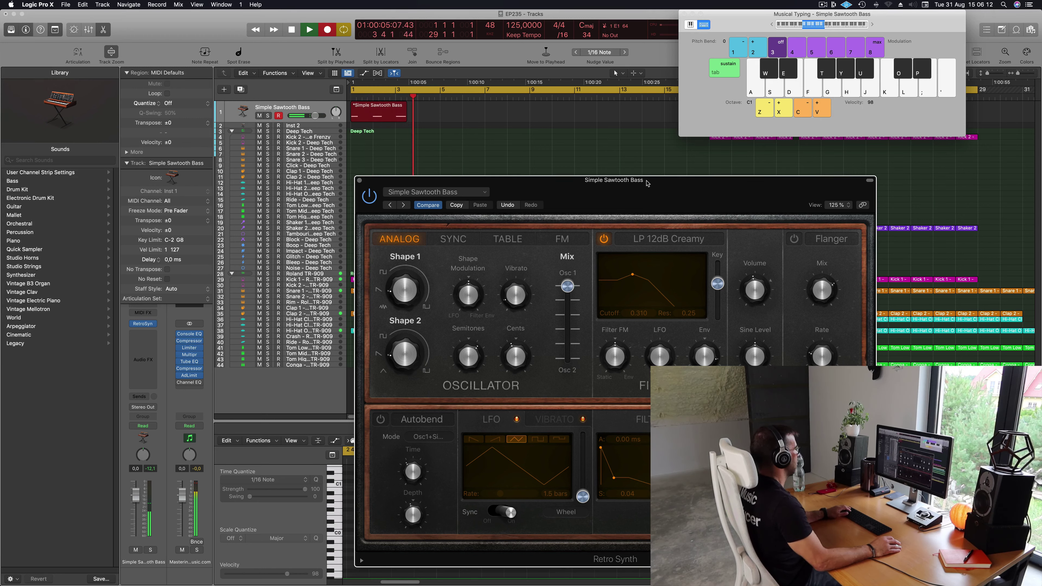
{"action": "key", "text": "d"}
{"action": "key", "text": "space"}
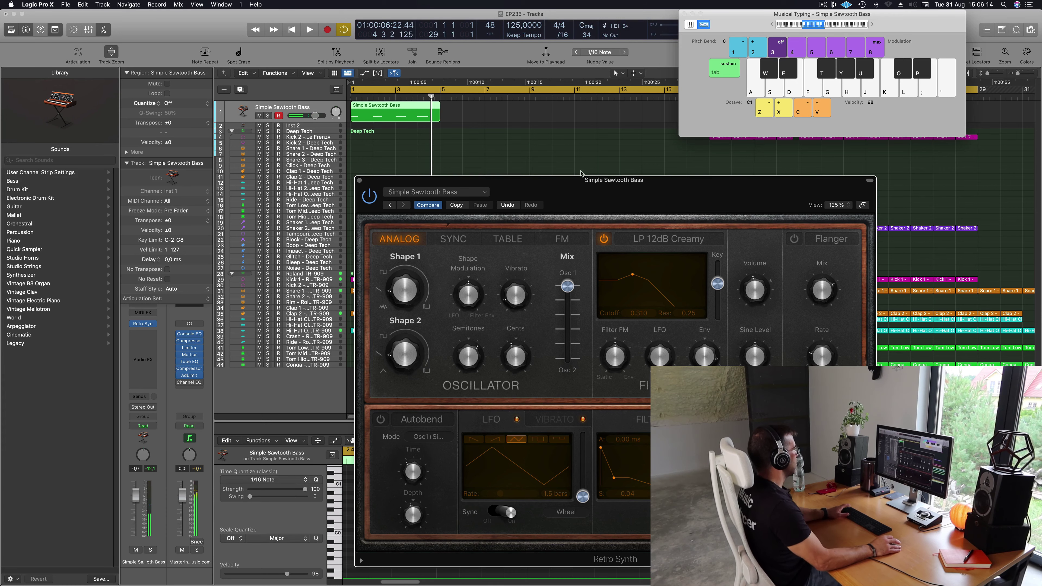
Step: Quantize the recorded bass region's four notes to 1/16 and align the first note with the start of bar 1
{"action": "left_click_drag", "start_coordinate": [567, 182], "coordinate": [1018, 243]}
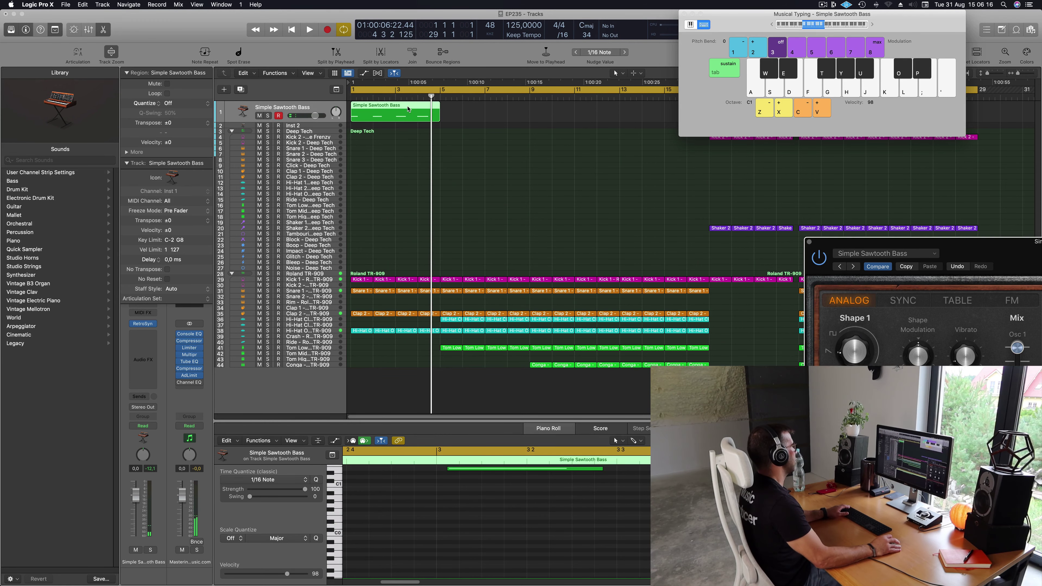
{"action": "key", "text": "e"}
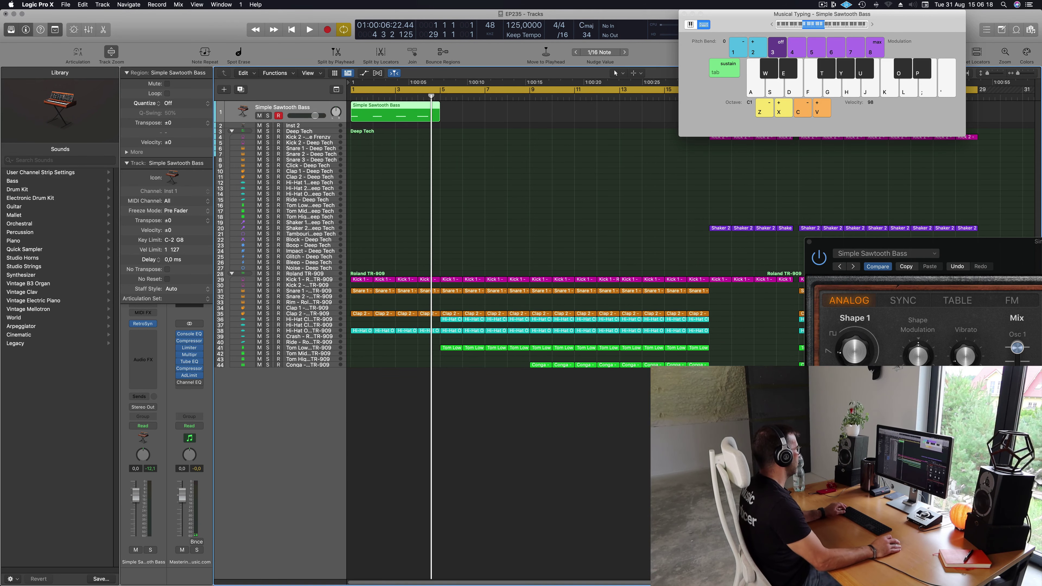
{"action": "double_click", "coordinate": [396, 106]}
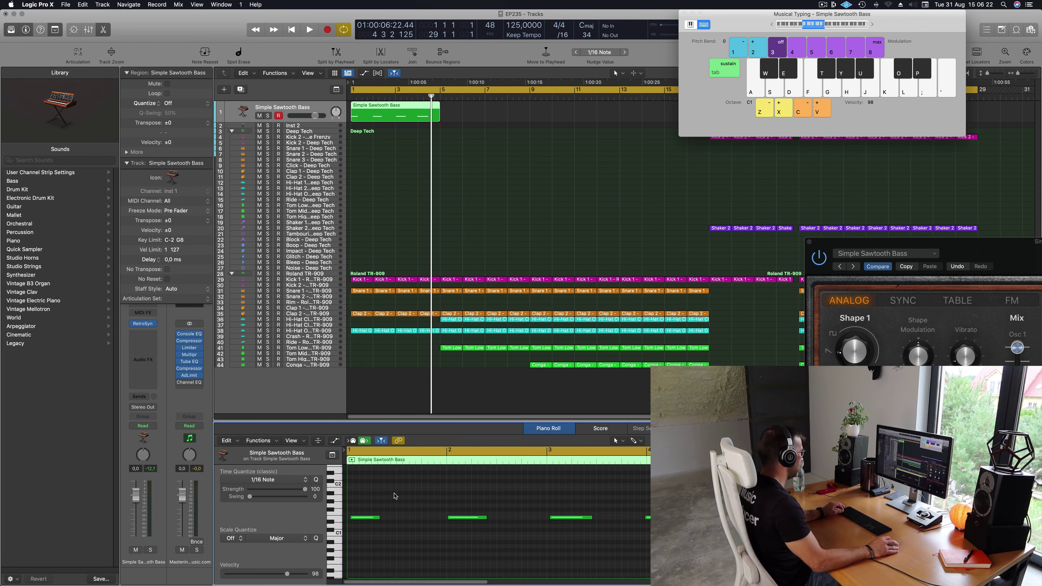
{"action": "key", "text": "super+a"}
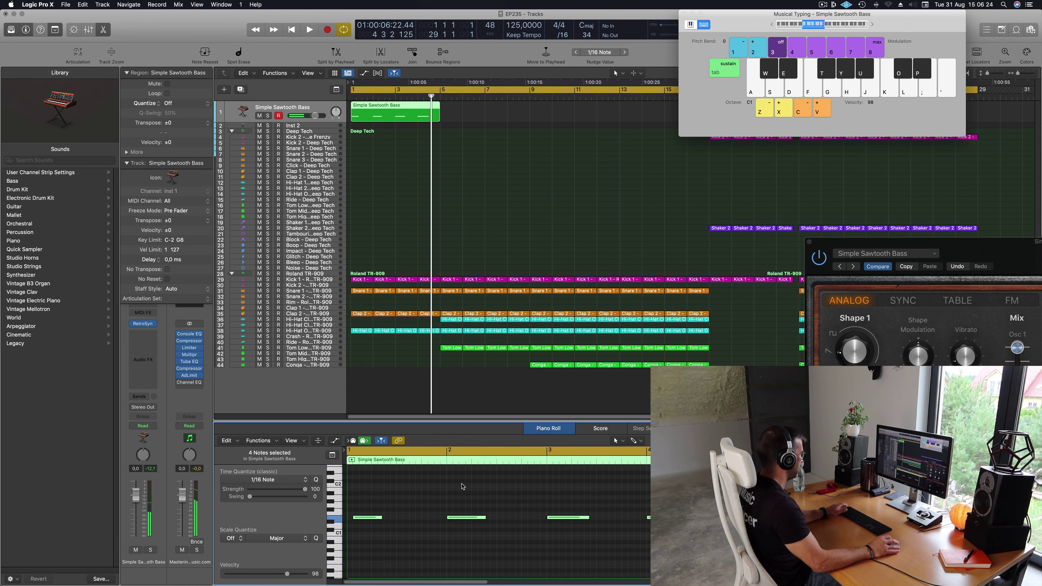
{"action": "left_click_drag", "start_coordinate": [396, 505], "coordinate": [353, 534]}
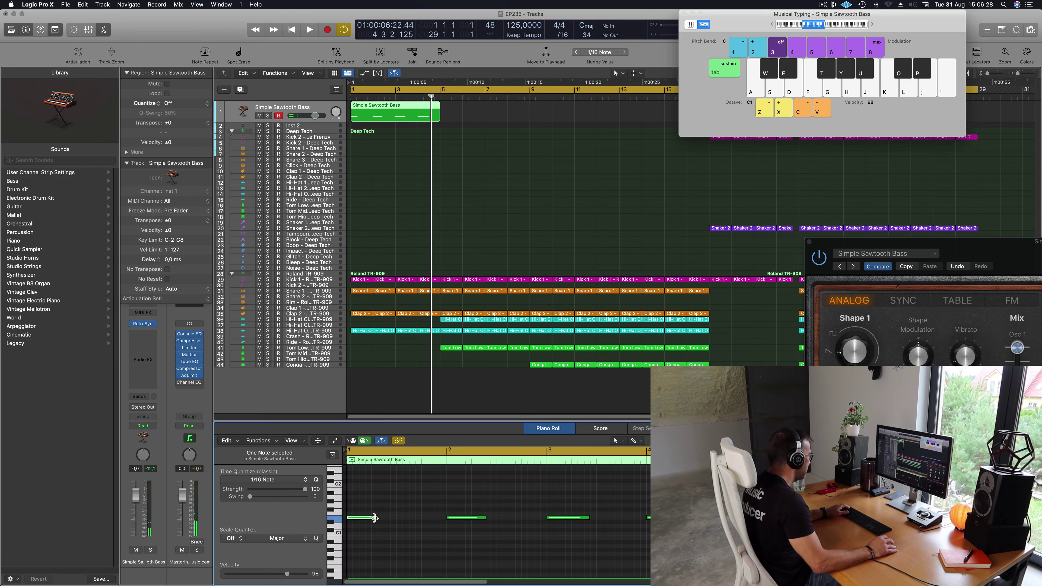
Step: Lengthen the first three bass notes so each lasts about half a bar
{"action": "left_click_drag", "start_coordinate": [374, 517], "coordinate": [396, 517]}
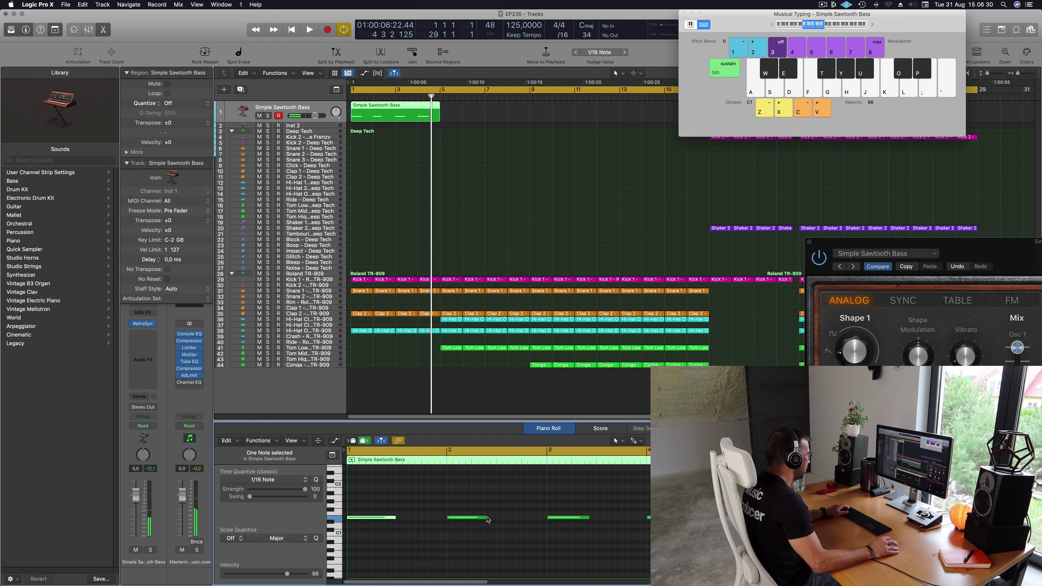
{"action": "left_click_drag", "start_coordinate": [483, 517], "coordinate": [496, 517]}
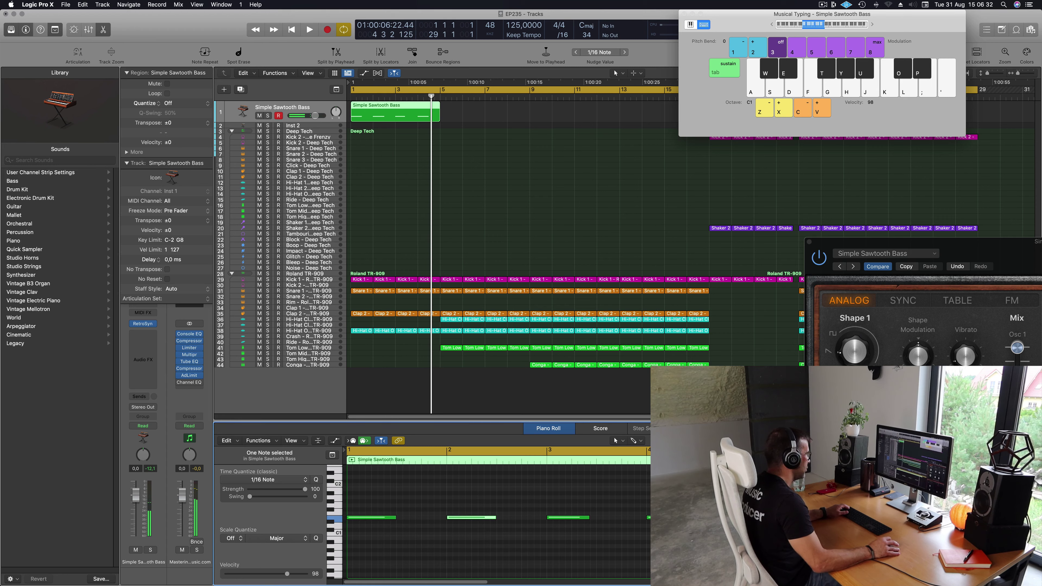
{"action": "left_click_drag", "start_coordinate": [587, 517], "coordinate": [599, 517]}
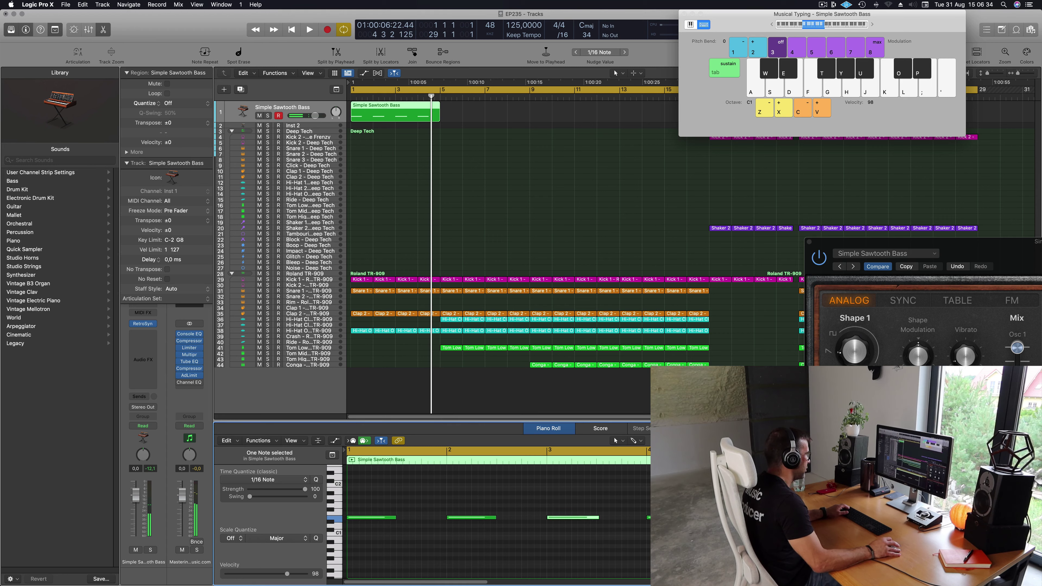
Step: Repeat the four-bar bass region three times so the part fills bars 1 to 16
{"action": "left_click_drag", "start_coordinate": [1000, 248], "coordinate": [641, 195]}
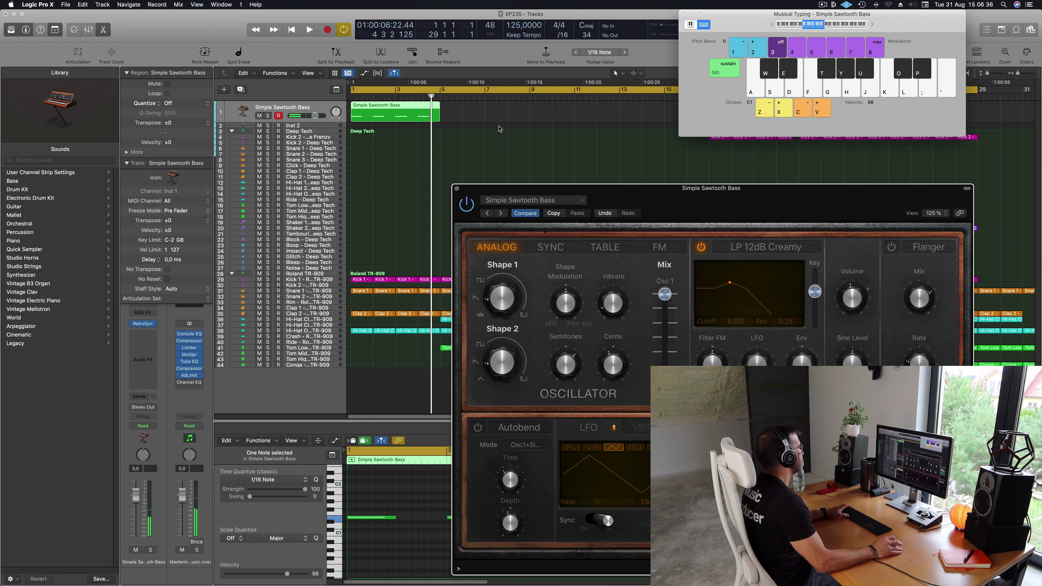
{"action": "key", "text": "space"}
{"action": "scroll", "coordinate": [478, 128], "scroll_direction": "left", "scroll_amount": 1}
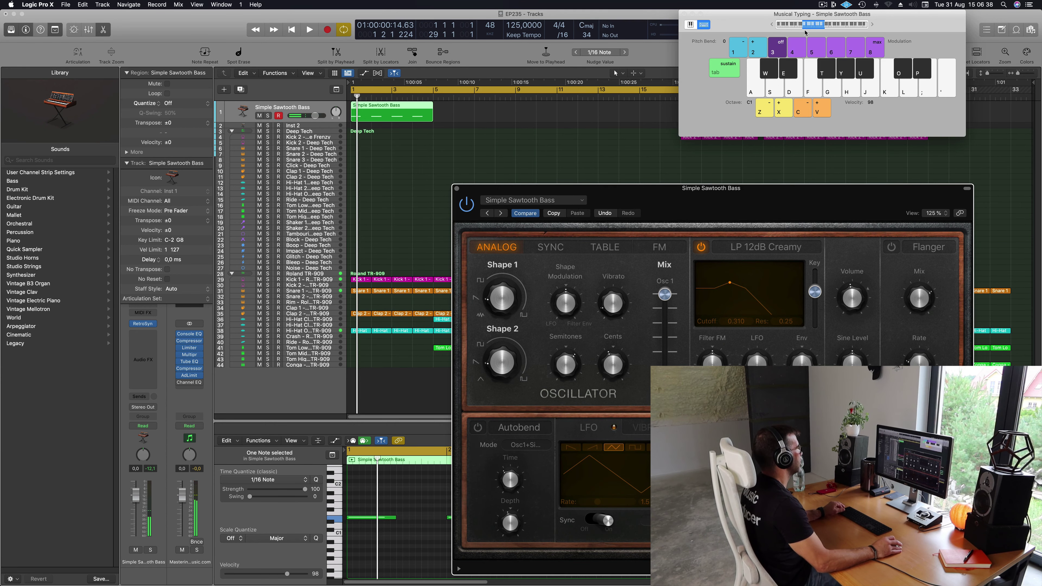
{"action": "left_click_drag", "start_coordinate": [832, 15], "coordinate": [1039, 36]}
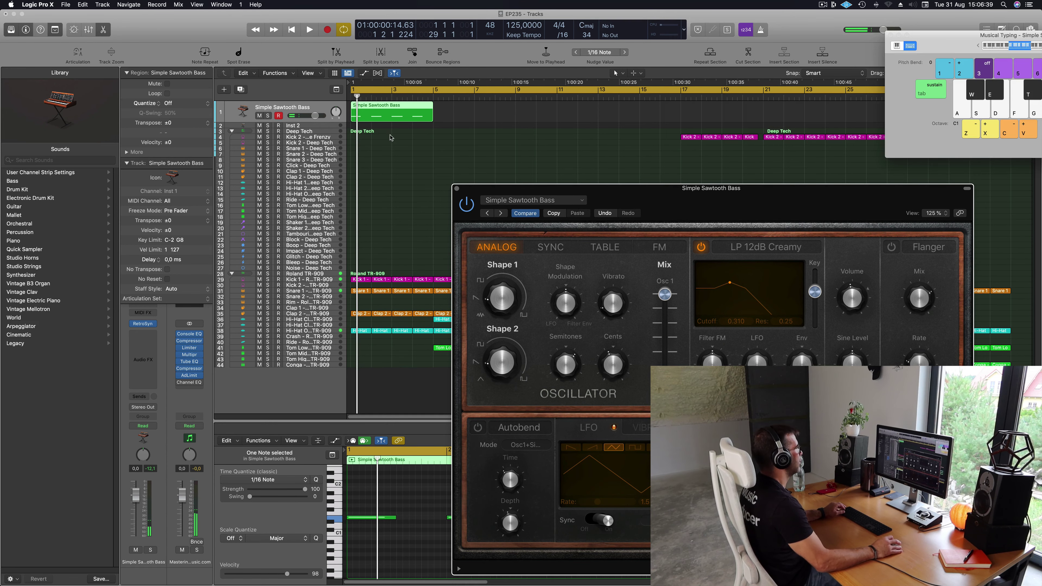
{"action": "left_click", "coordinate": [406, 112]}
{"action": "key", "text": "super+r"}
{"action": "key", "text": "super+r"}
{"action": "key", "text": "super+r"}
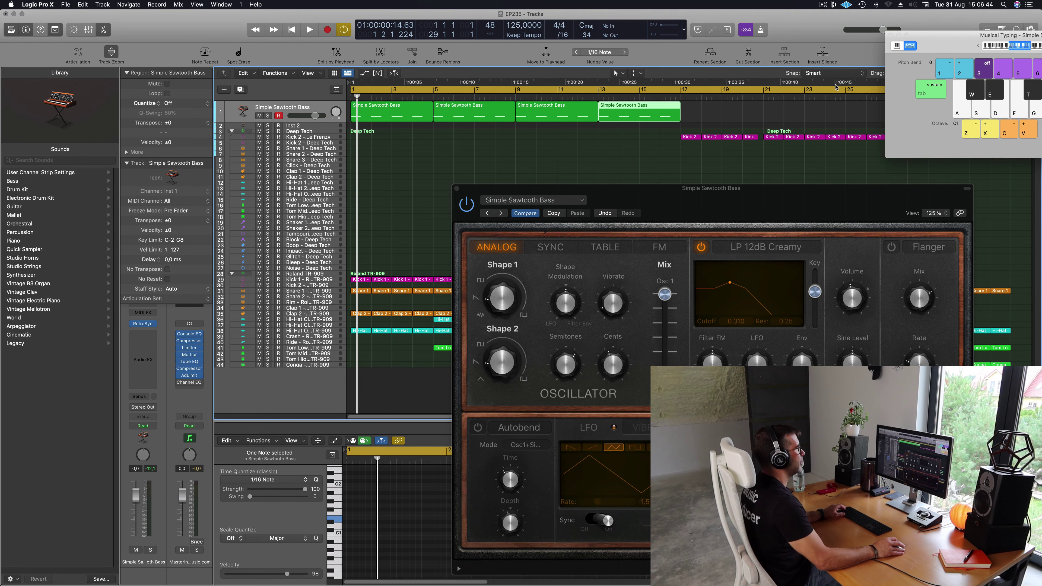
Step: Shorten the cycle range so it ends at bar 17, matching the repeated bass regions
{"action": "left_click_drag", "start_coordinate": [934, 36], "coordinate": [758, 165]}
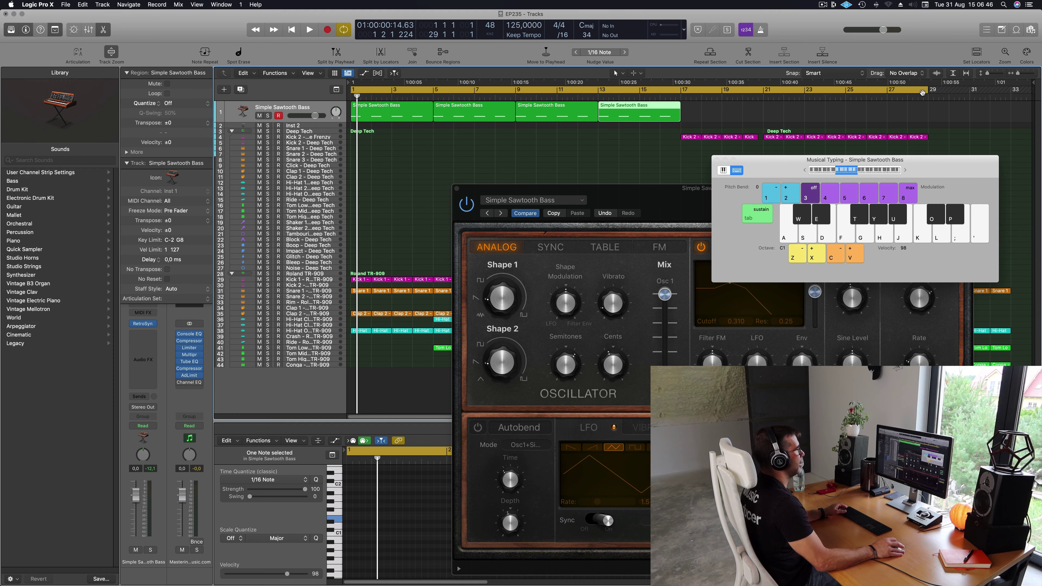
{"action": "left_click_drag", "start_coordinate": [929, 92], "coordinate": [681, 121]}
{"action": "left_click_drag", "start_coordinate": [650, 194], "coordinate": [681, 153]}
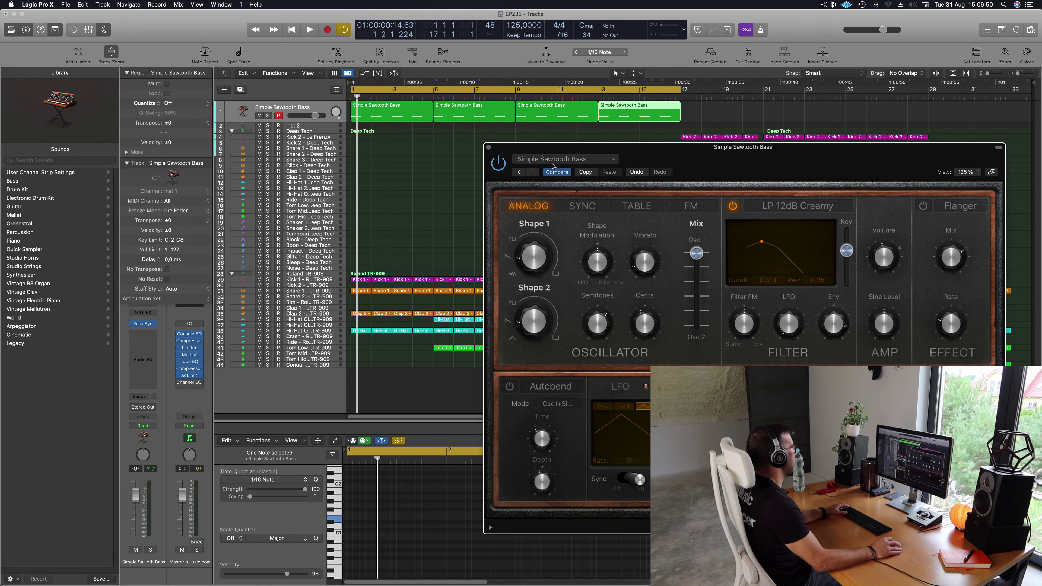
Step: Enlarge the bass track's height and lower its volume to -6.2 dB during playback
{"action": "left_click", "coordinate": [302, 105]}
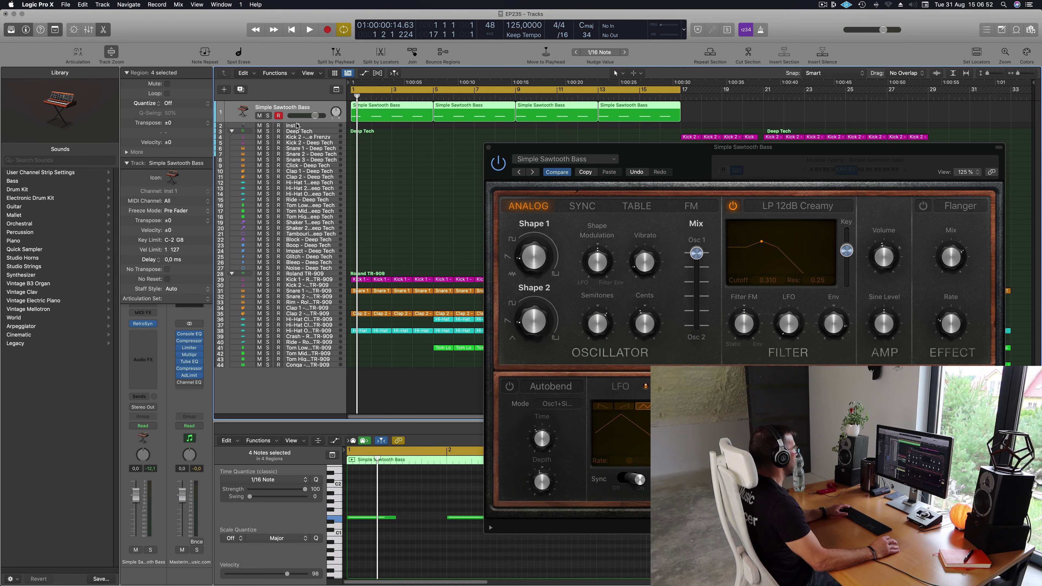
{"action": "left_click_drag", "start_coordinate": [297, 122], "coordinate": [297, 261]}
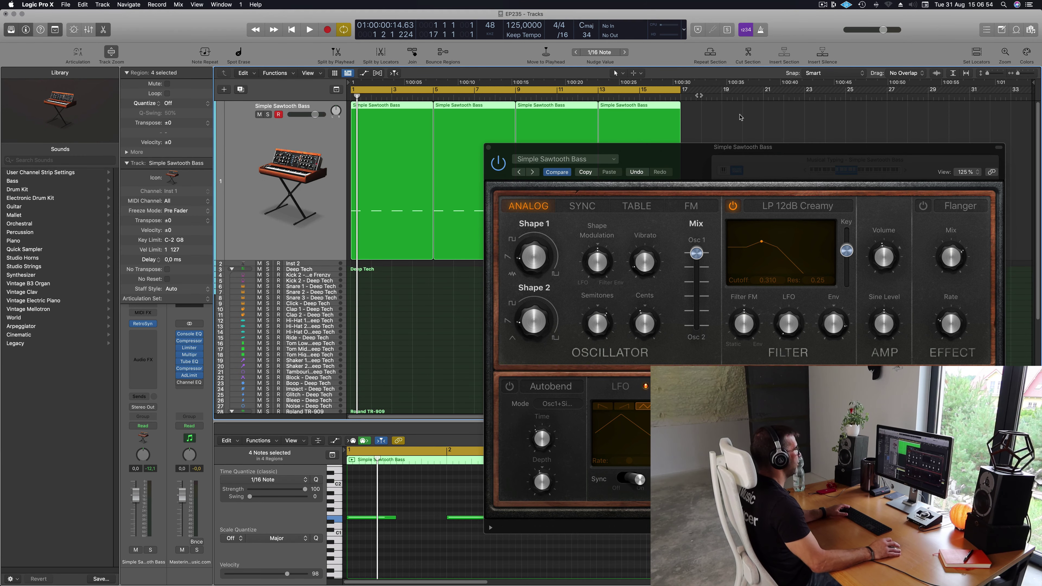
{"action": "left_click_drag", "start_coordinate": [722, 158], "coordinate": [734, 127]}
{"action": "key", "text": "space"}
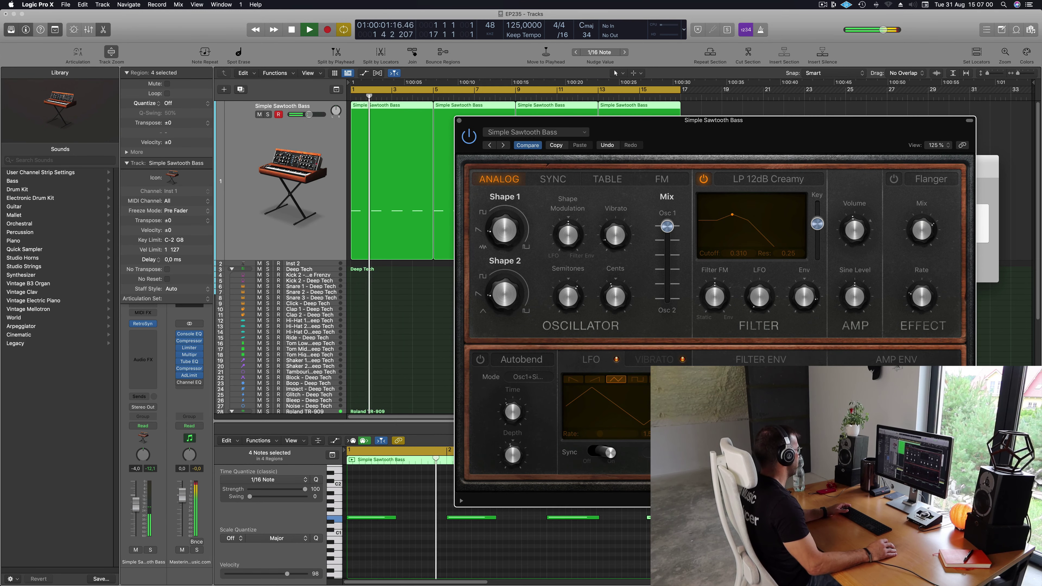
{"action": "left_click_drag", "start_coordinate": [137, 497], "coordinate": [137, 510]}
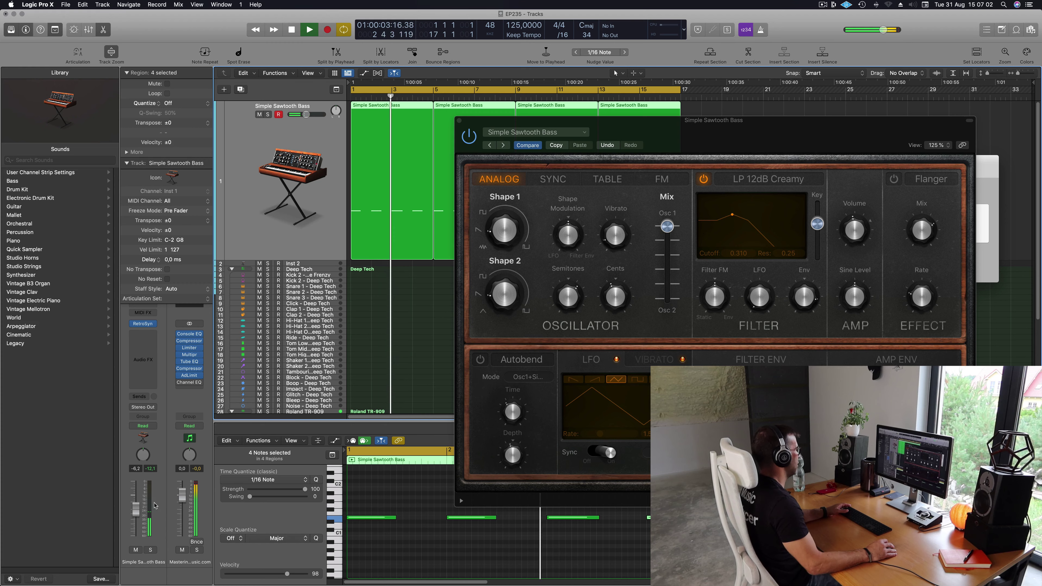
Step: Raise the Retro Synth amp envelope's attack to 1000 ms while the loop plays
{"action": "left_click_drag", "start_coordinate": [767, 144], "coordinate": [639, 96]}
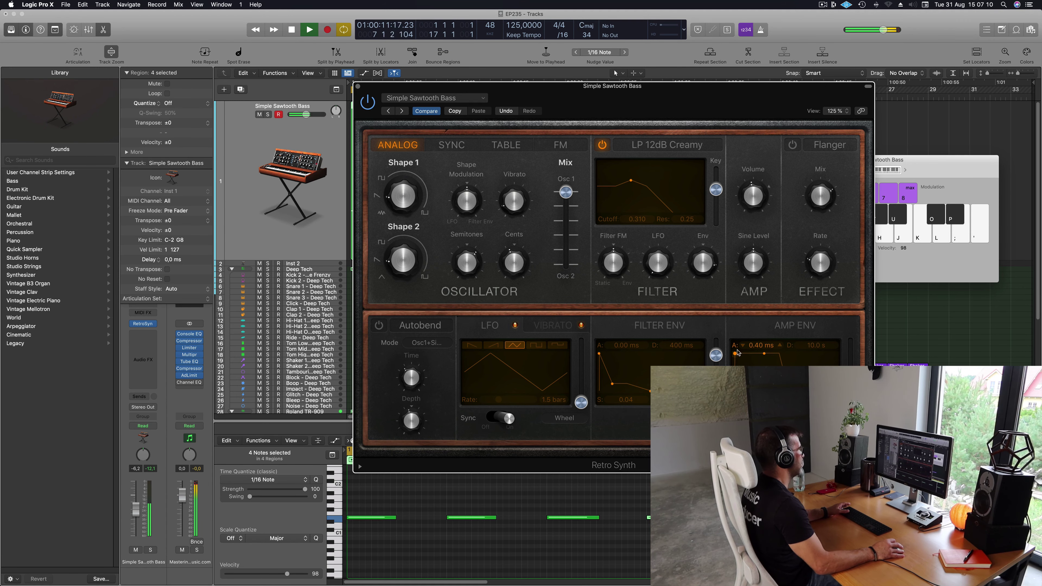
{"action": "left_click_drag", "start_coordinate": [676, 120], "coordinate": [769, 128]}
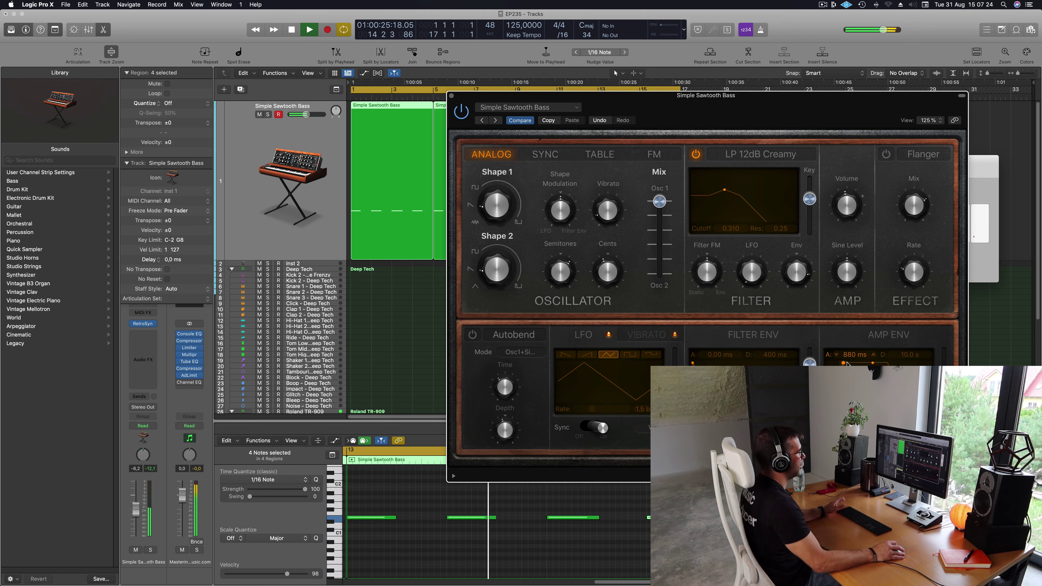
{"action": "left_click_drag", "start_coordinate": [864, 353], "coordinate": [869, 353]}
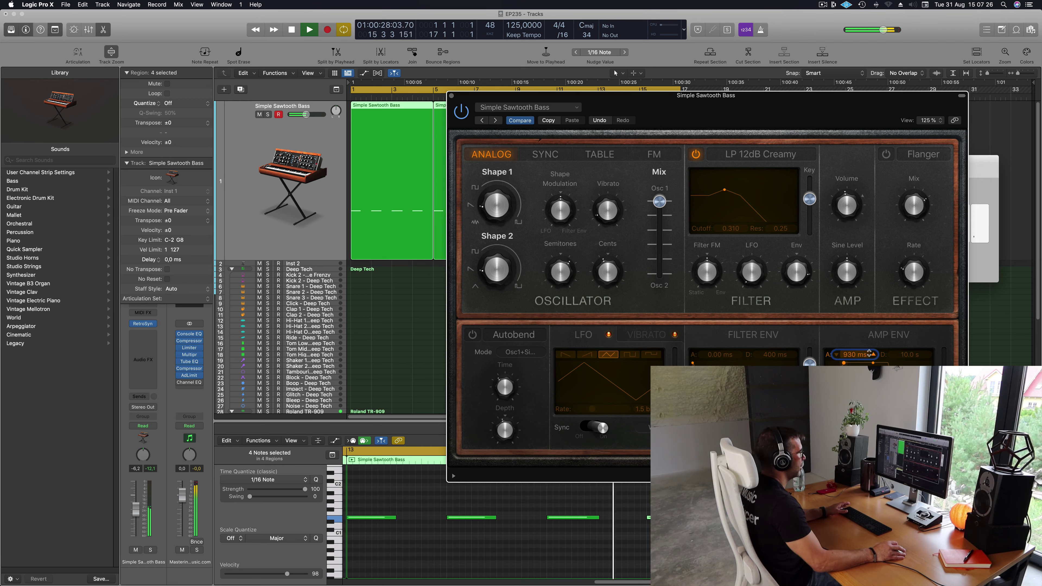
{"action": "left_click", "coordinate": [834, 355]}
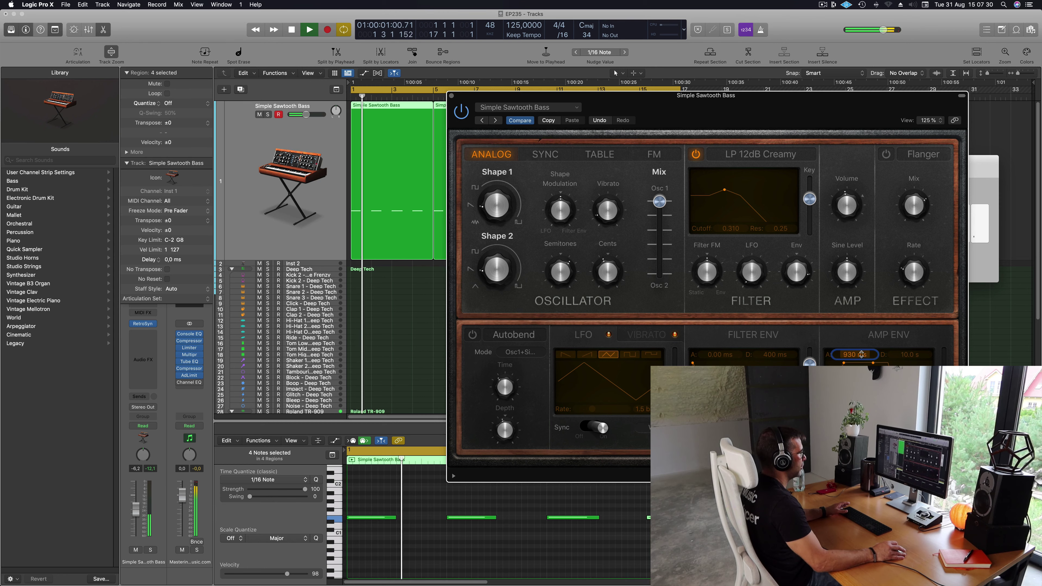
{"action": "left_click", "coordinate": [872, 355]}
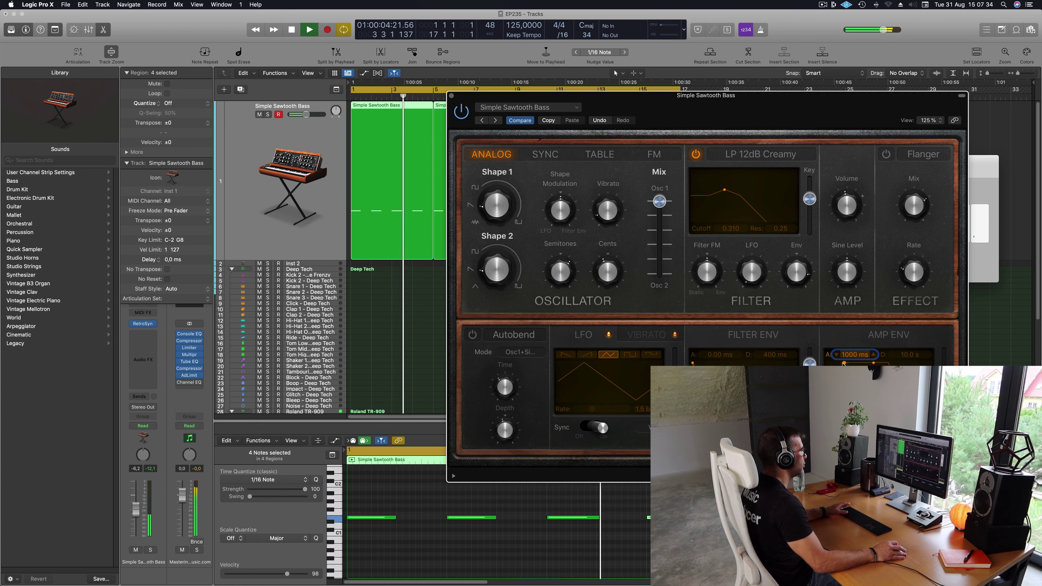
Step: Set the amp envelope to 0.00 ms attack and 66.0 ms decay, and the filter envelope's decay to 10.0 s
{"action": "left_click_drag", "start_coordinate": [844, 362], "coordinate": [835, 363]}
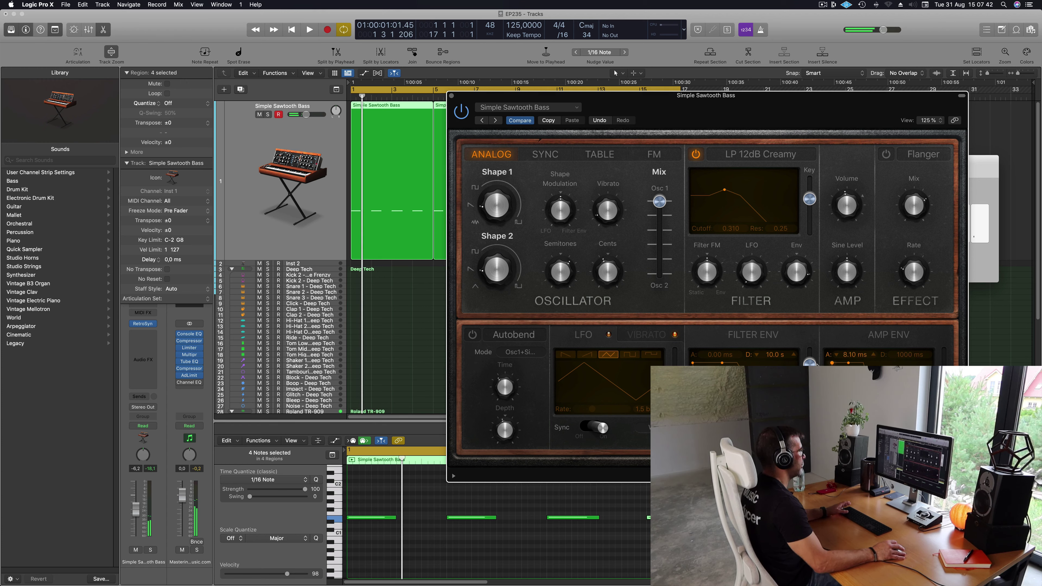
{"action": "key", "text": "space"}
{"action": "left_click_drag", "start_coordinate": [817, 364], "coordinate": [831, 371]}
{"action": "key", "text": "space"}
{"action": "key", "text": "space"}
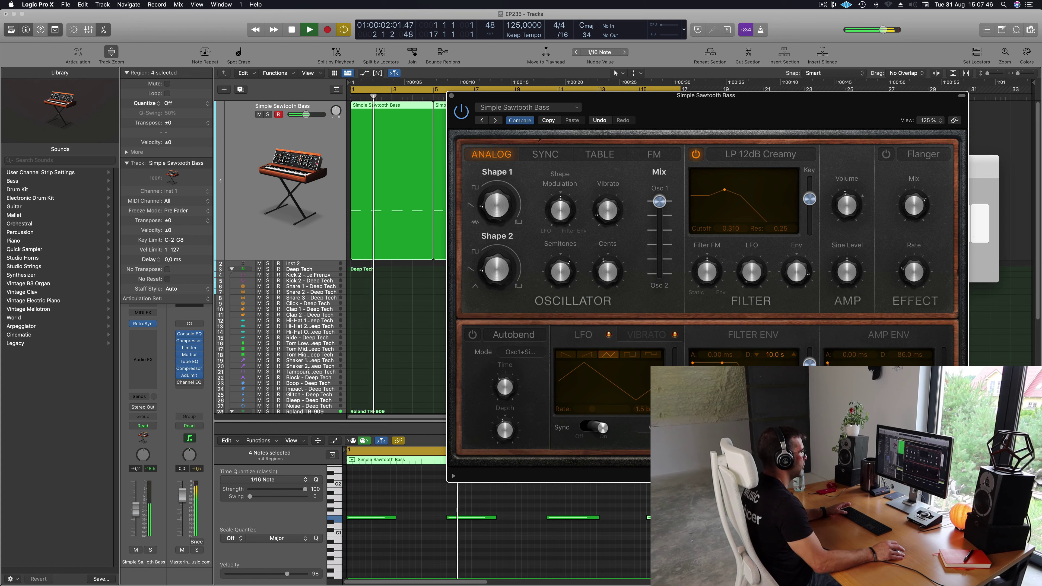
Step: Set the amp envelope's decay to 110 ms and raise the bass track's volume to -1.6 dB during playback
{"action": "key", "text": "space"}
{"action": "key", "text": "space"}
{"action": "left_click_drag", "start_coordinate": [831, 371], "coordinate": [833, 372]}
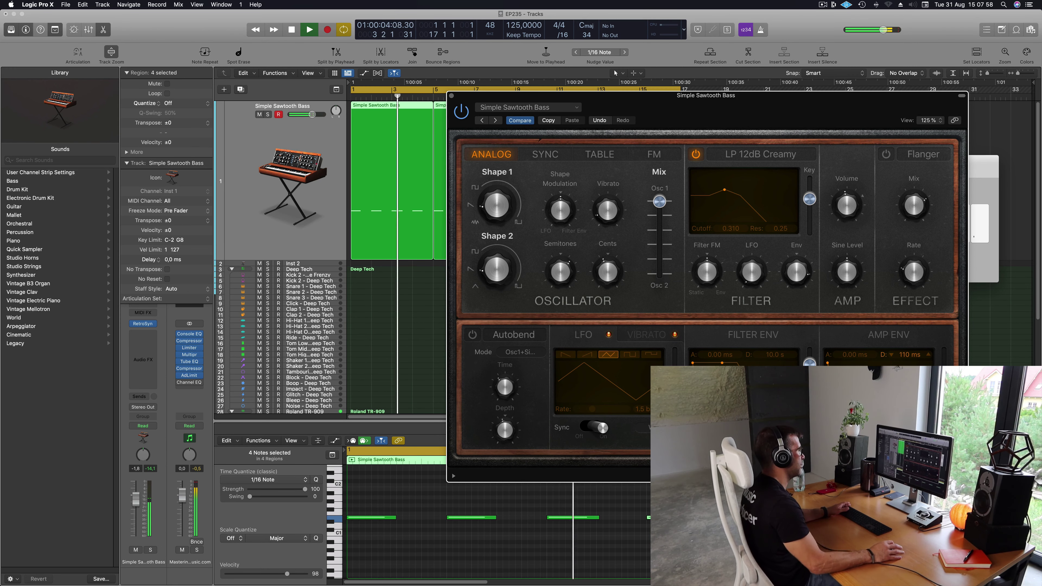
Step: Try an amp envelope decay of 2300 ms, and settle on 190 ms with the filter envelope's decay at 64.0 ms
{"action": "left_click_drag", "start_coordinate": [910, 355], "coordinate": [910, 328]}
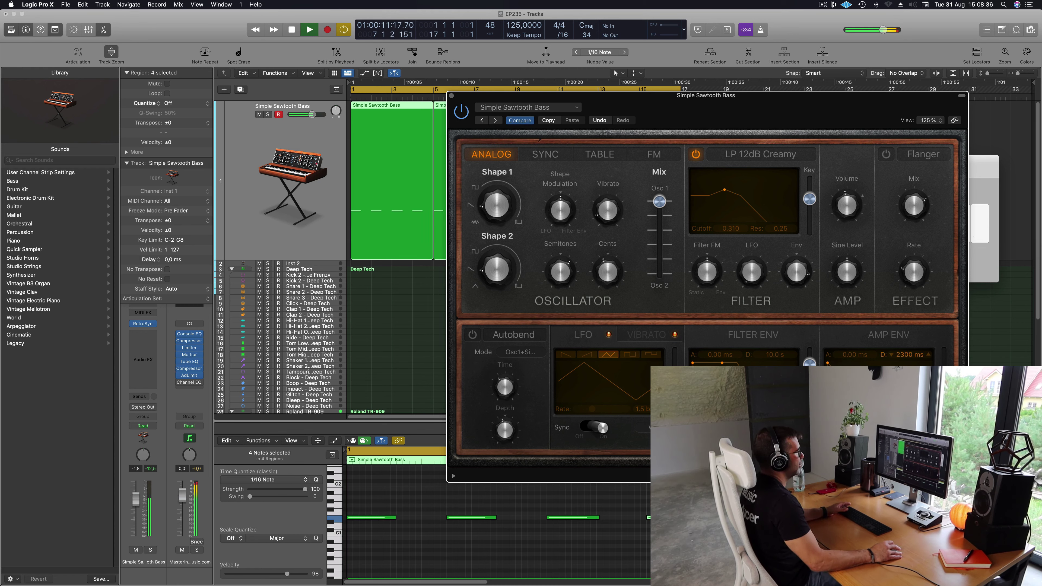
{"action": "left_click_drag", "start_coordinate": [910, 355], "coordinate": [910, 379]}
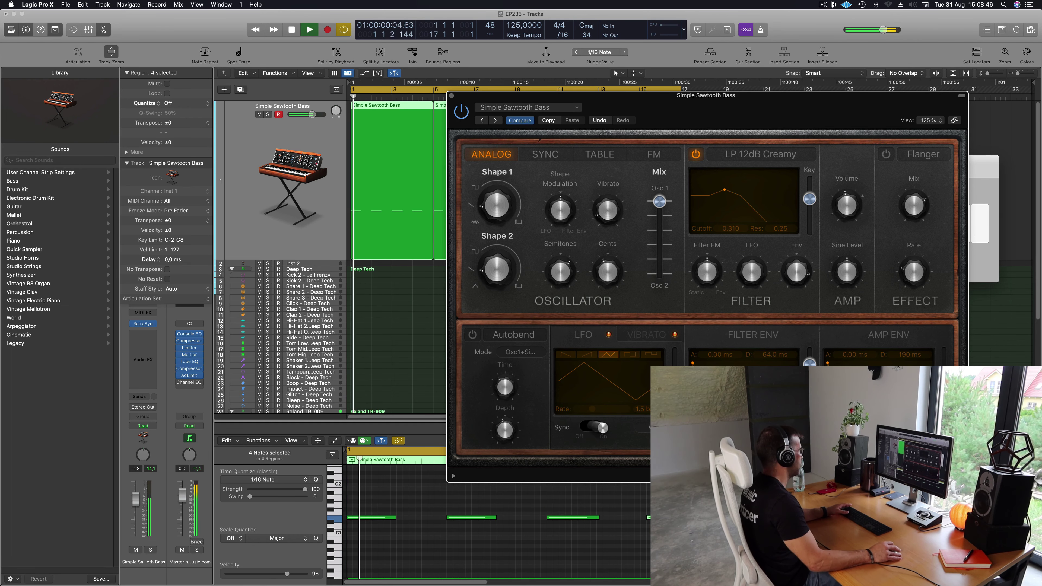
Step: Set the amp envelope's decay to 1500 ms and the filter envelope's decay to 170 ms during playback
{"action": "left_click_drag", "start_coordinate": [846, 386], "coordinate": [886, 386]}
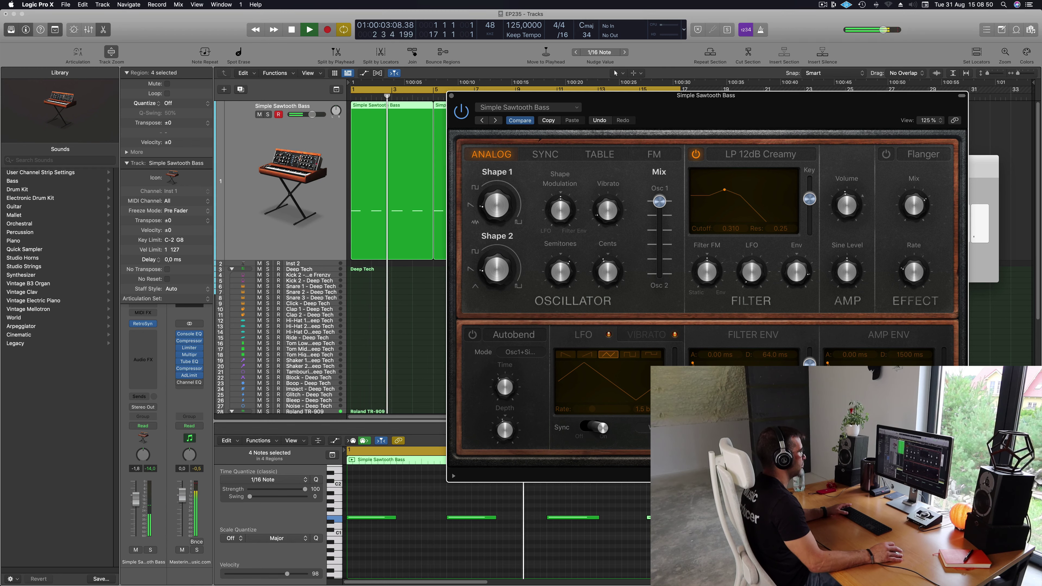
{"action": "left_click_drag", "start_coordinate": [775, 354], "coordinate": [774, 342]}
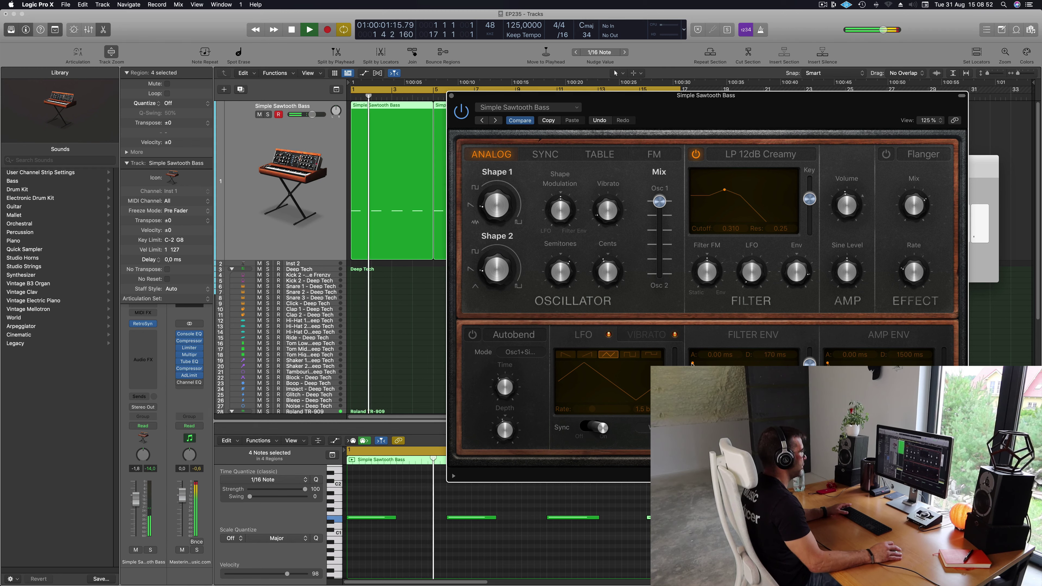
{"action": "key", "text": "Return"}
Step: Set the filter envelope's attack to 330 ms and its decay to 240 ms, replaying the loop from the start
{"action": "left_click_drag", "start_coordinate": [692, 364], "coordinate": [774, 376]}
{"action": "key", "text": "Return"}
{"action": "key", "text": "Return"}
{"action": "key", "text": "Return"}
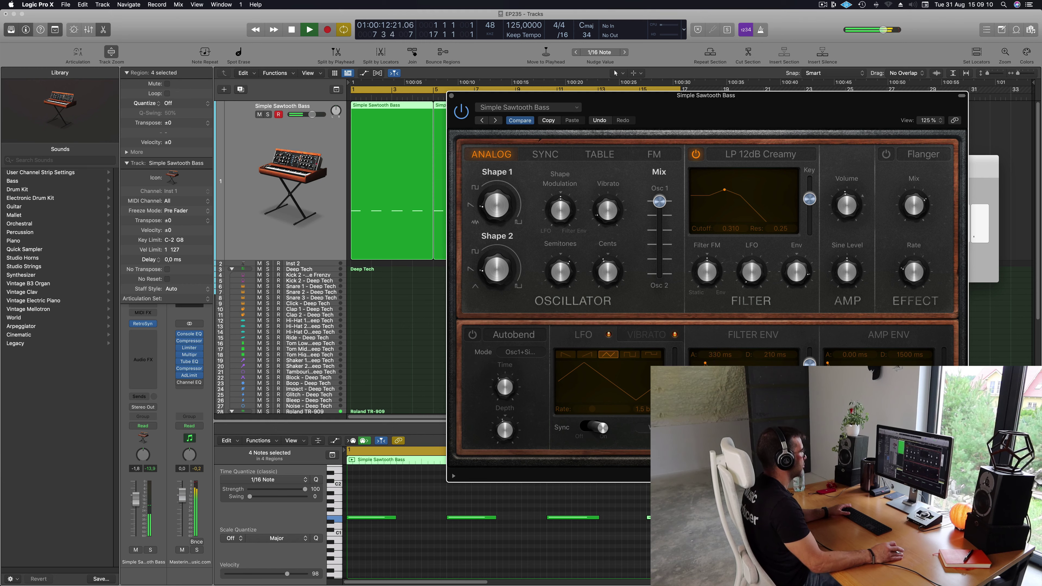
{"action": "left_click_drag", "start_coordinate": [774, 354], "coordinate": [775, 386]}
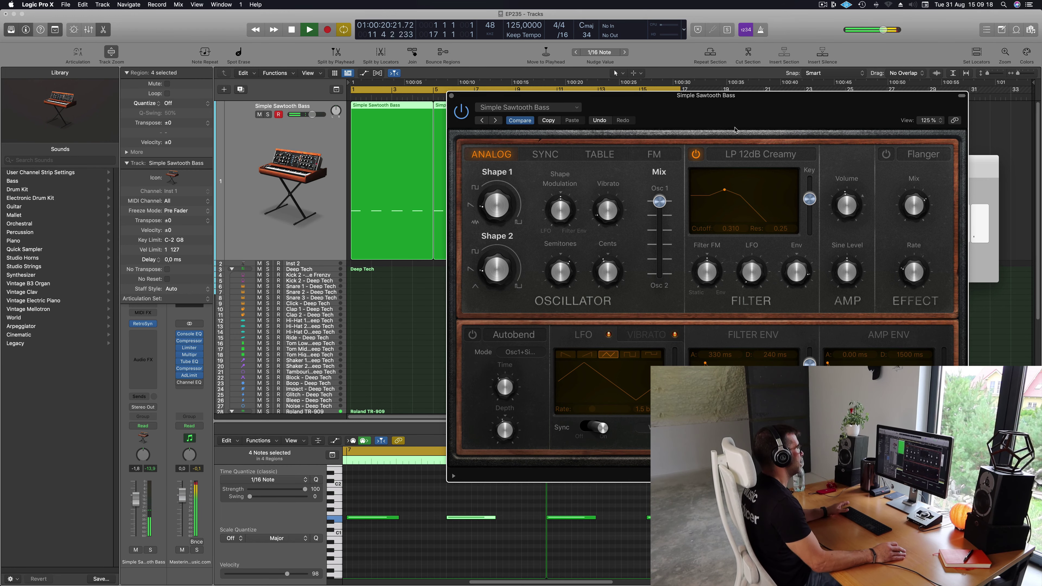
Step: Raise the filter envelope's attack to 410 ms and the amp envelope's attack to 30.0 ms
{"action": "left_click_drag", "start_coordinate": [735, 130], "coordinate": [701, 102]}
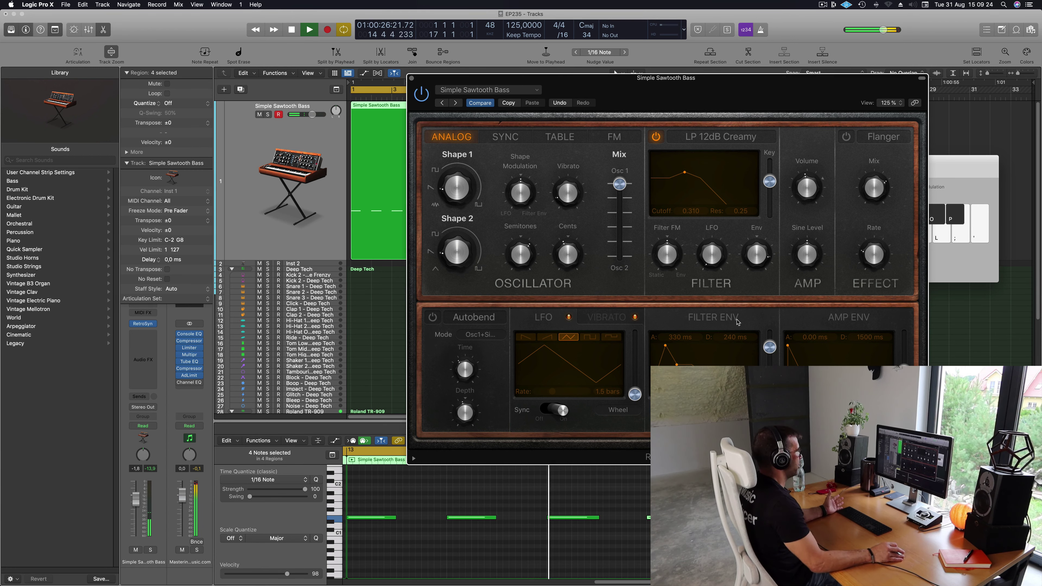
{"action": "mouse_move", "coordinate": [724, 81]}
{"action": "left_mouse_down"}
{"action": "mouse_move", "coordinate": [794, 57]}
{"action": "mouse_move", "coordinate": [641, 77]}
{"action": "mouse_move", "coordinate": [713, 93]}
{"action": "left_mouse_up"}
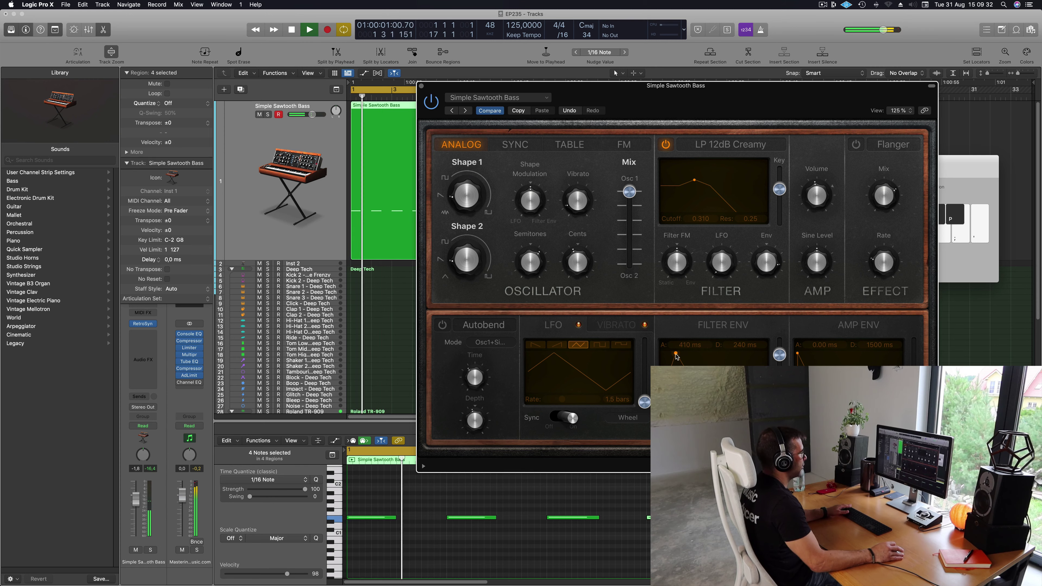
{"action": "left_click_drag", "start_coordinate": [676, 356], "coordinate": [677, 357]}
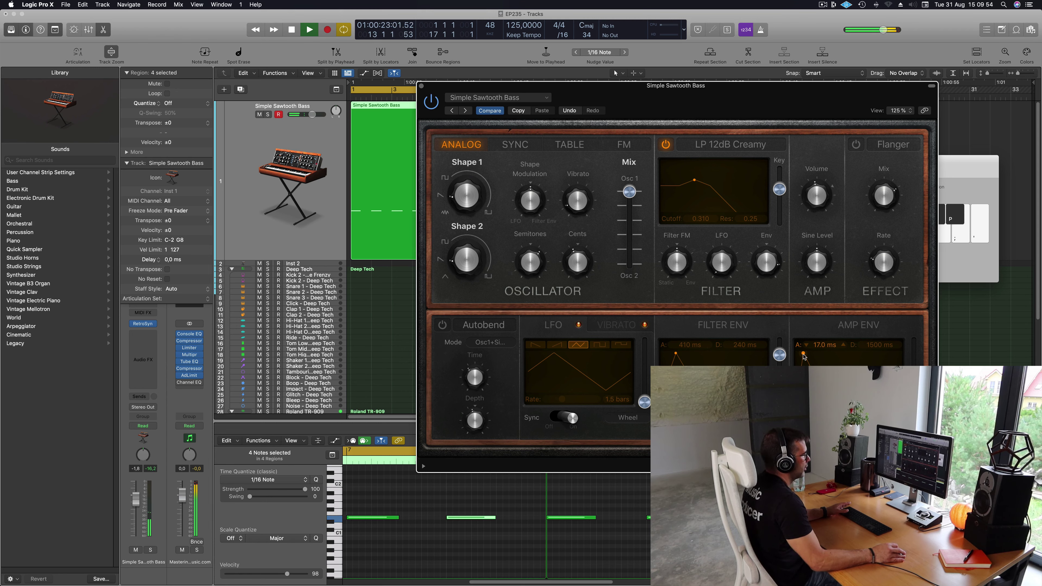
{"action": "mouse_move", "coordinate": [803, 355]}
{"action": "left_mouse_down"}
{"action": "mouse_move", "coordinate": [794, 356]}
{"action": "mouse_move", "coordinate": [805, 357]}
{"action": "left_mouse_up"}
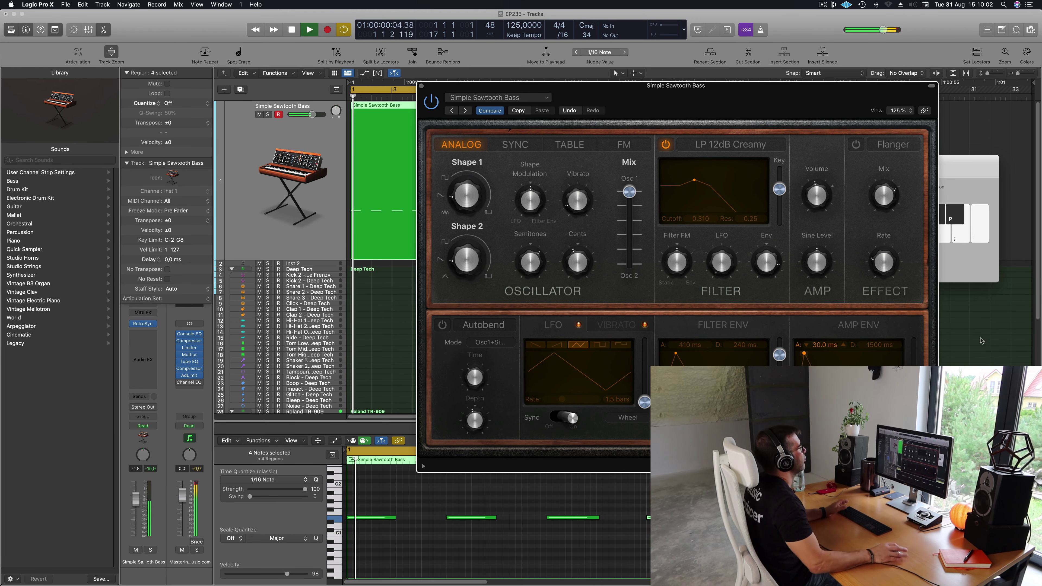
Step: Lower the Retro Synth filter cutoff to 0.190 with the resonance kept at 0.25
{"action": "left_click_drag", "start_coordinate": [787, 111], "coordinate": [795, 108]}
{"action": "mouse_move", "coordinate": [678, 263]}
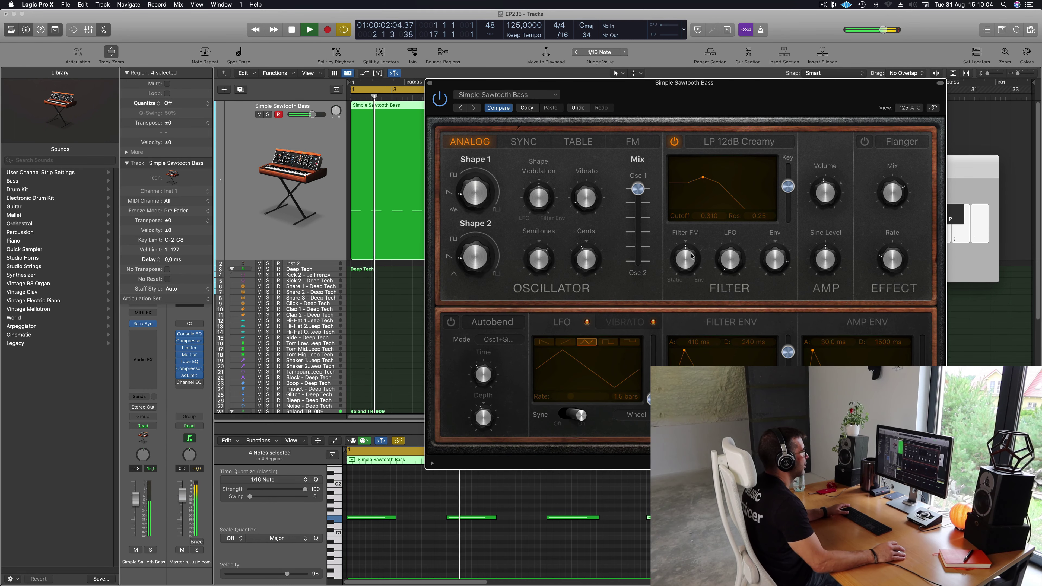
{"action": "left_click_drag", "start_coordinate": [688, 259], "coordinate": [689, 269]}
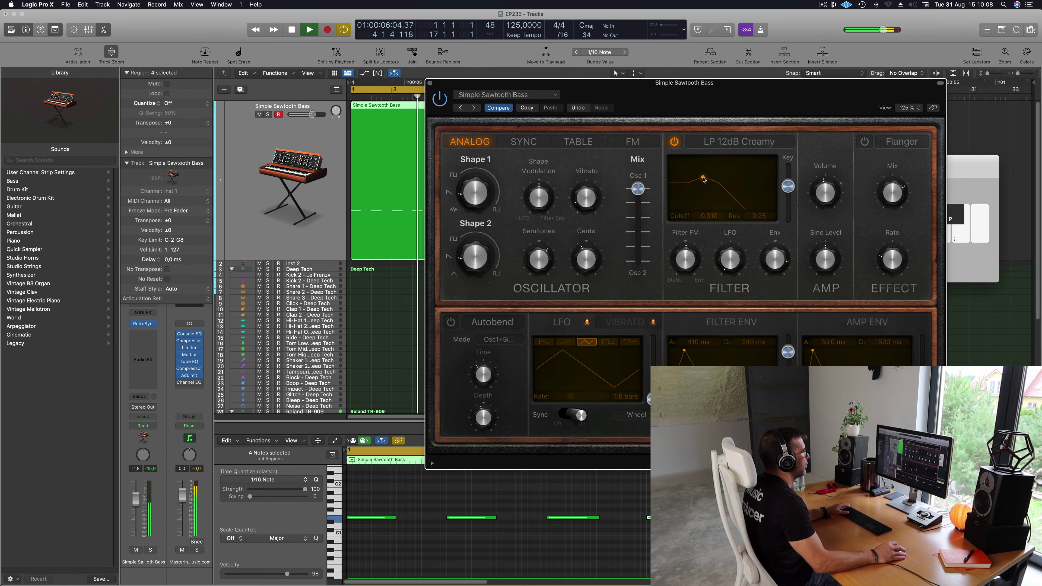
{"action": "left_click_drag", "start_coordinate": [703, 177], "coordinate": [697, 179]}
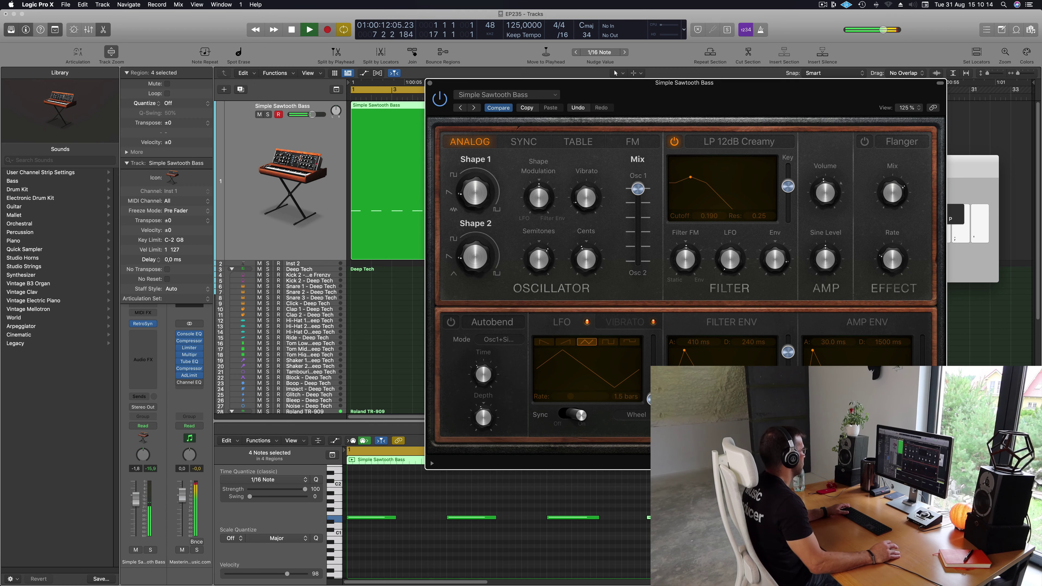
Step: Reopen the bass track's Retro Synth and set oscillator Shape 1 to 36.0%
{"action": "left_click_drag", "start_coordinate": [680, 95], "coordinate": [429, 170]}
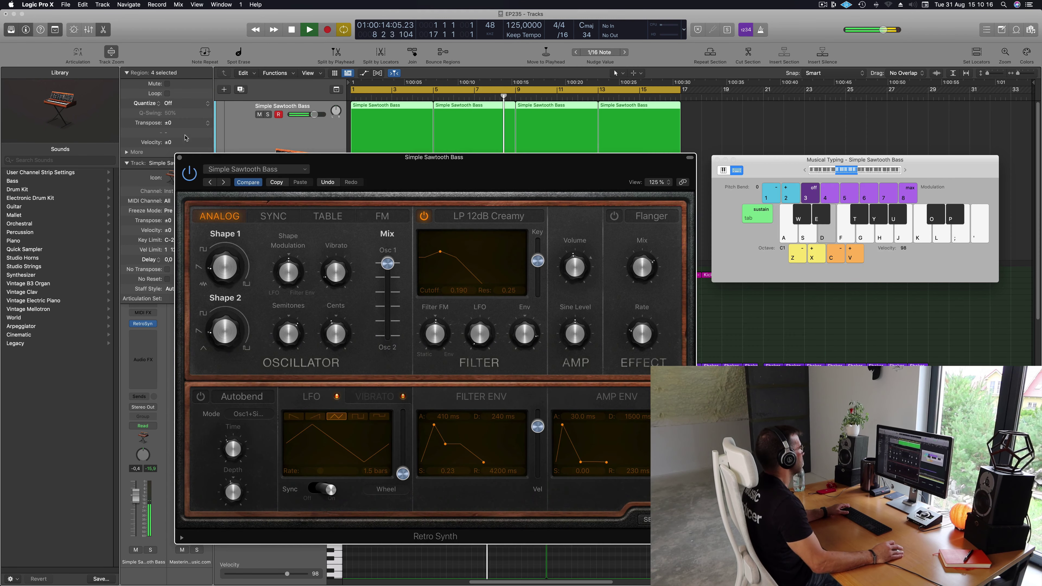
{"action": "left_click", "coordinate": [179, 157]}
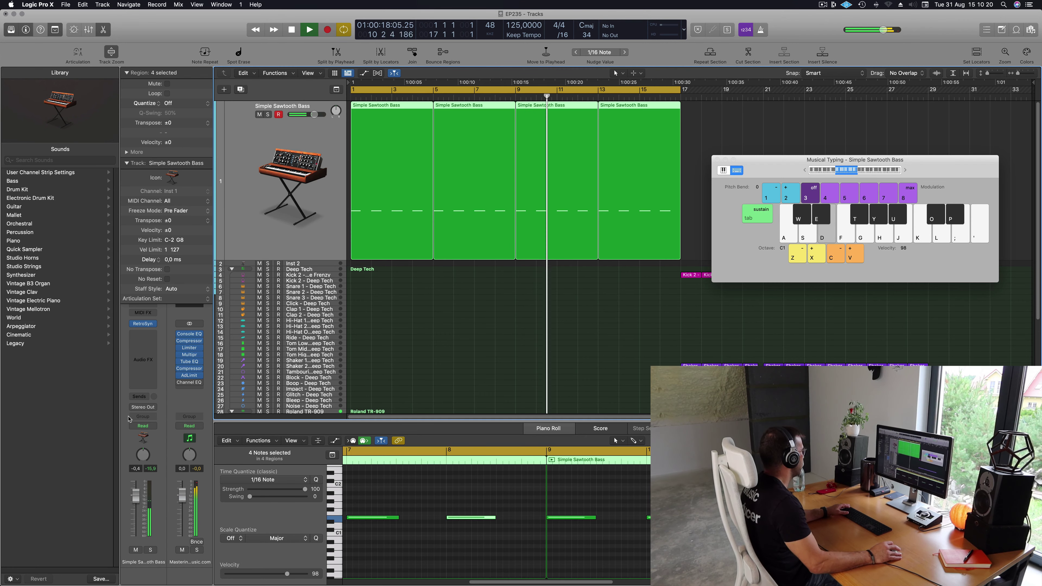
{"action": "left_click", "coordinate": [142, 323]}
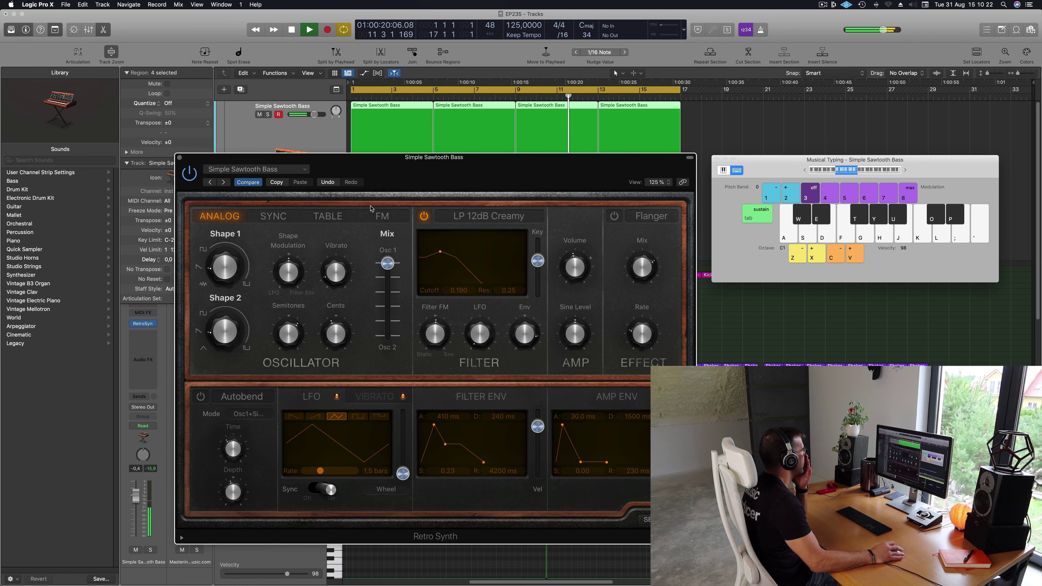
{"action": "left_click_drag", "start_coordinate": [442, 187], "coordinate": [551, 166]}
{"action": "mouse_move", "coordinate": [331, 241]}
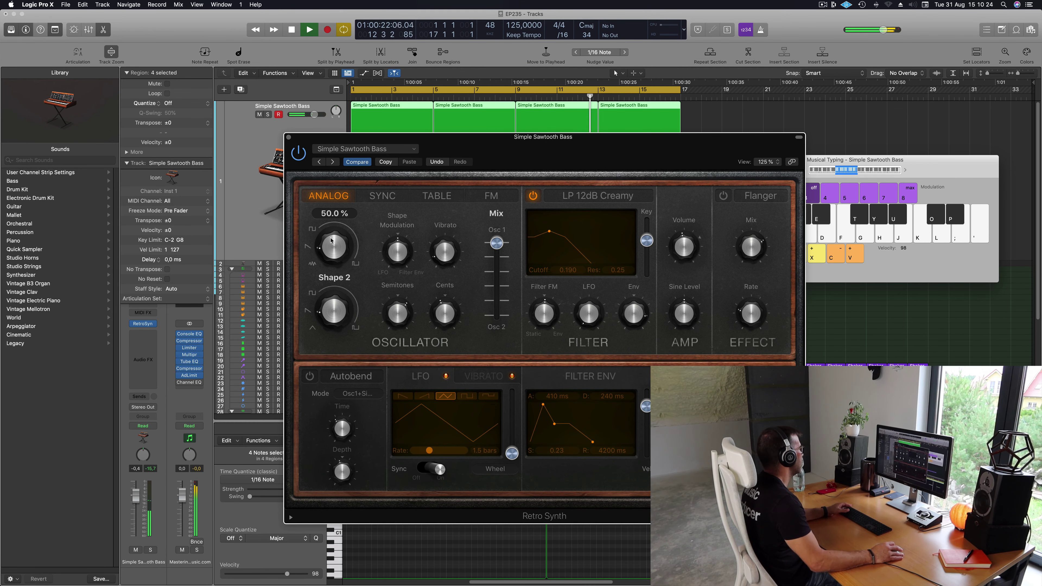
{"action": "left_click_drag", "start_coordinate": [333, 222], "coordinate": [336, 234]}
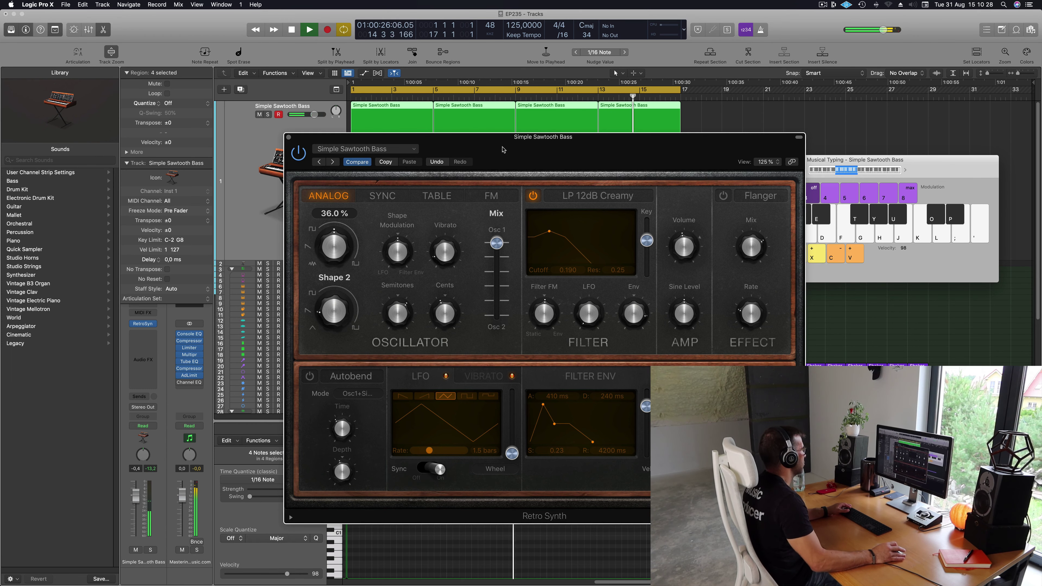
Step: Adjust the oscillator's Shape Modulation to 0.422 while the bass plays
{"action": "left_click_drag", "start_coordinate": [522, 153], "coordinate": [577, 158]}
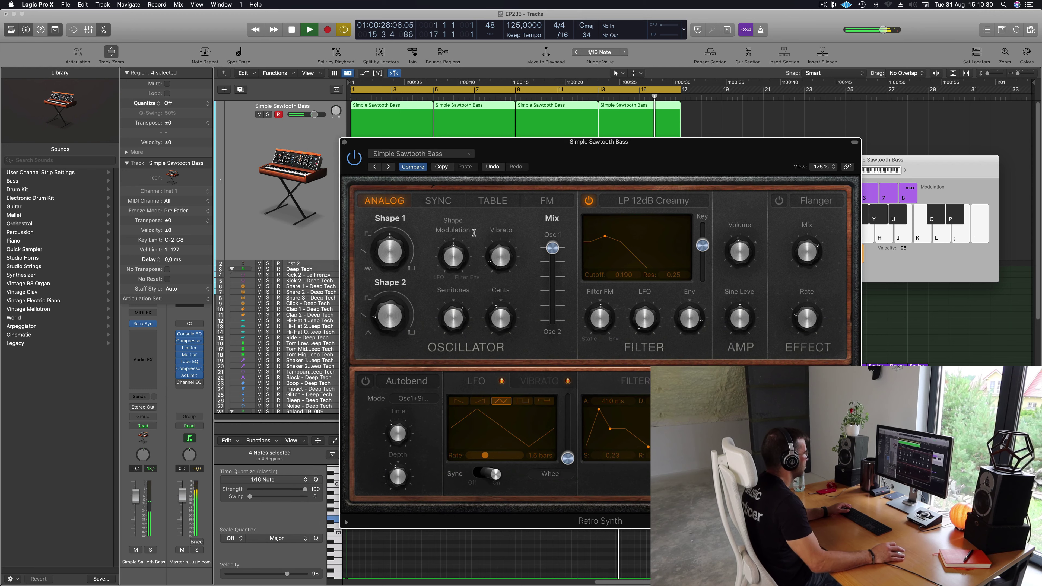
{"action": "left_click_drag", "start_coordinate": [455, 257], "coordinate": [454, 244]}
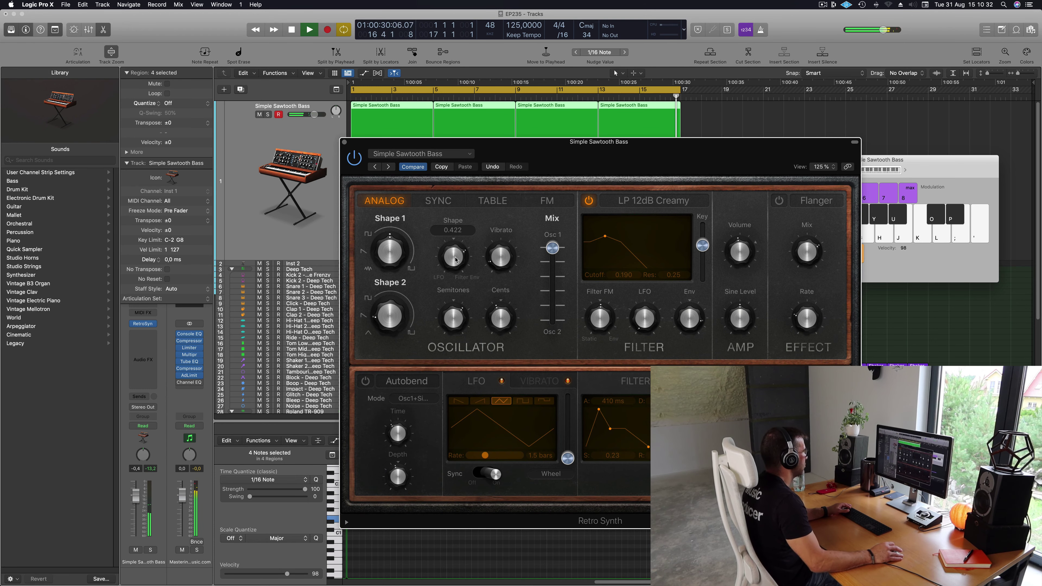
{"action": "mouse_move", "coordinate": [404, 257]}
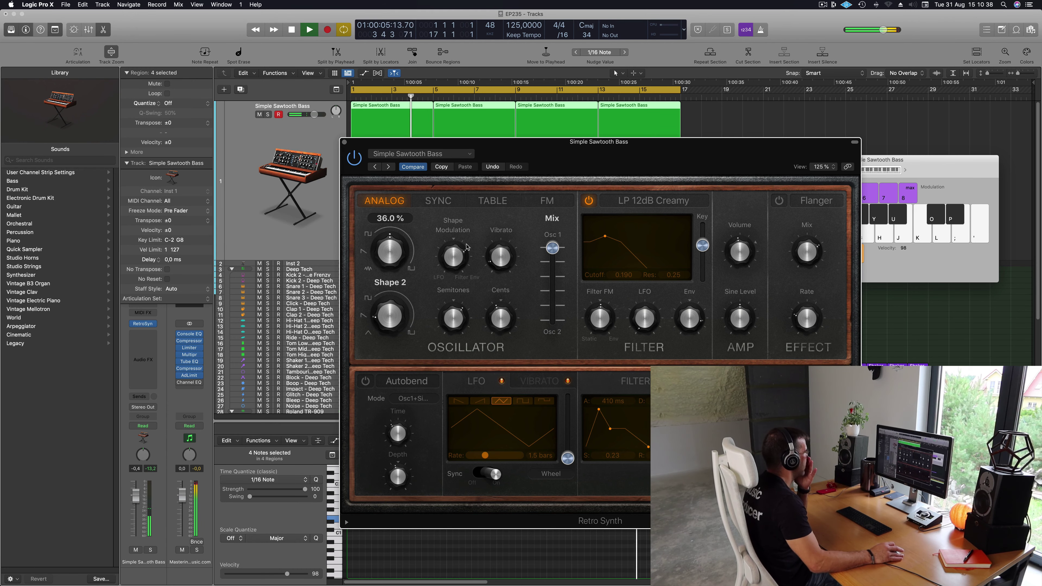
{"action": "mouse_move", "coordinate": [463, 257]}
Step: Close the synth, duplicate the bass track, copy the first bass region onto the new track at bar 1, and stop playback
{"action": "left_click_drag", "start_coordinate": [651, 149], "coordinate": [670, 146]}
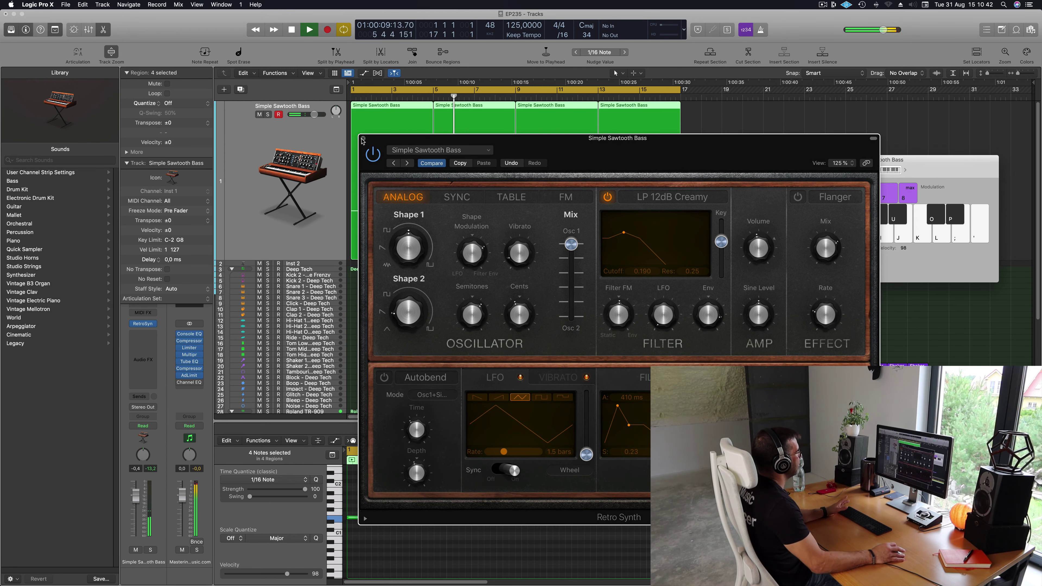
{"action": "left_click", "coordinate": [254, 144]}
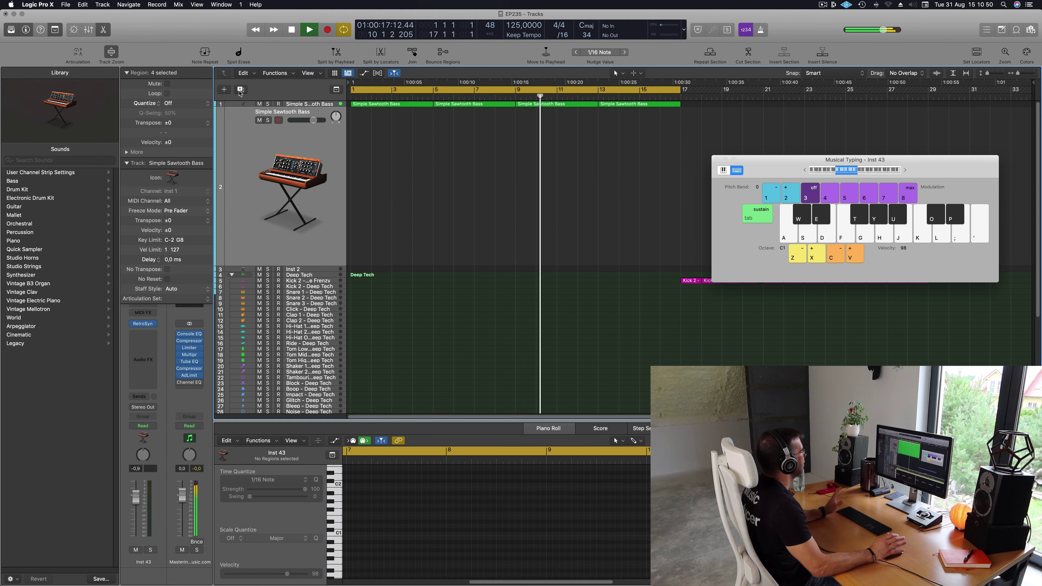
{"action": "key", "text": "cmd+d"}
{"action": "left_click_drag", "start_coordinate": [397, 107], "coordinate": [428, 122]}
{"action": "key", "text": "space"}
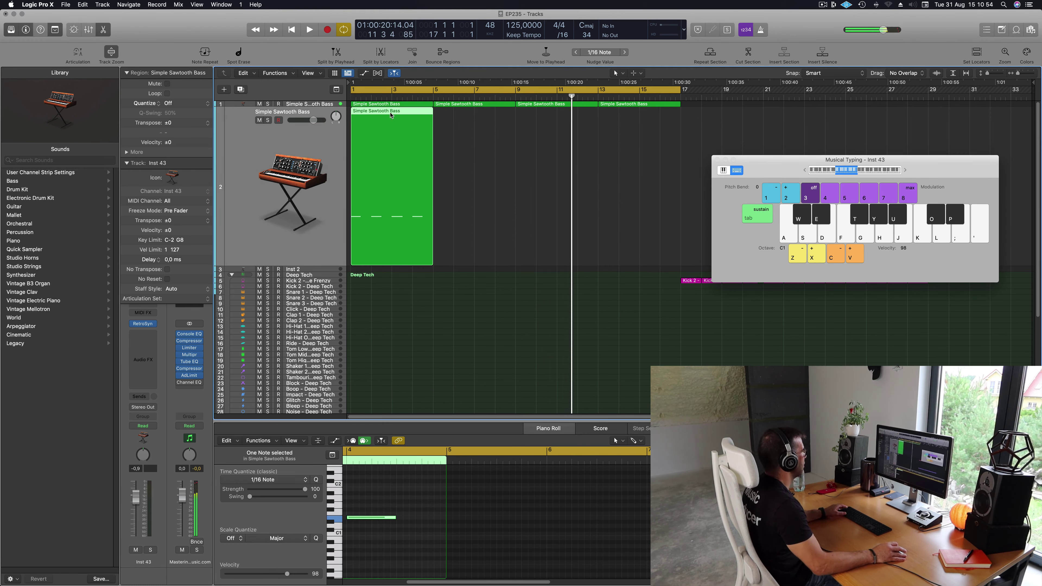
Step: Select all four notes in the copied region and transpose them up two octaves
{"action": "left_click", "coordinate": [385, 574]}
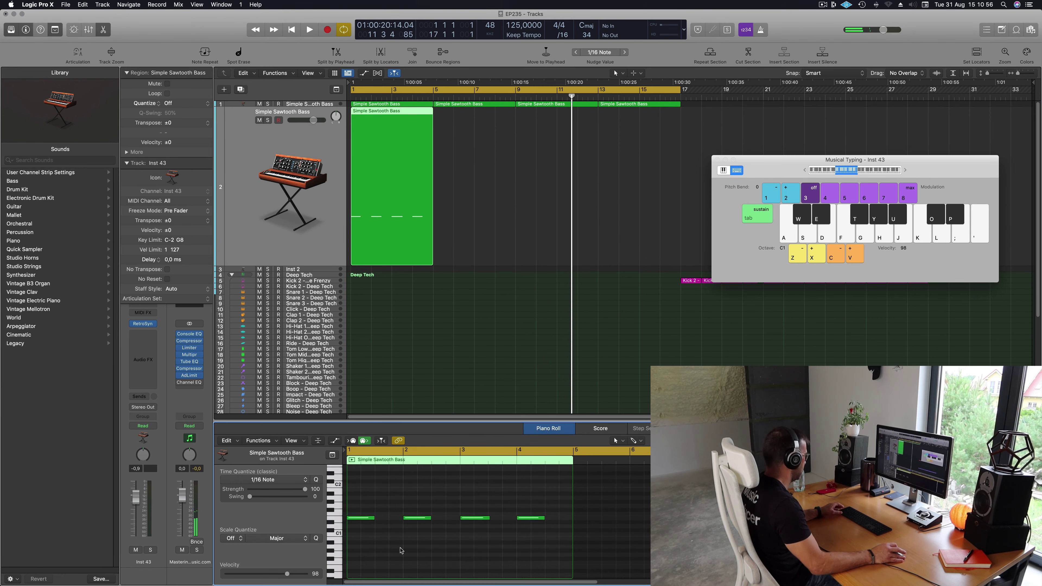
{"action": "key", "text": "super+a"}
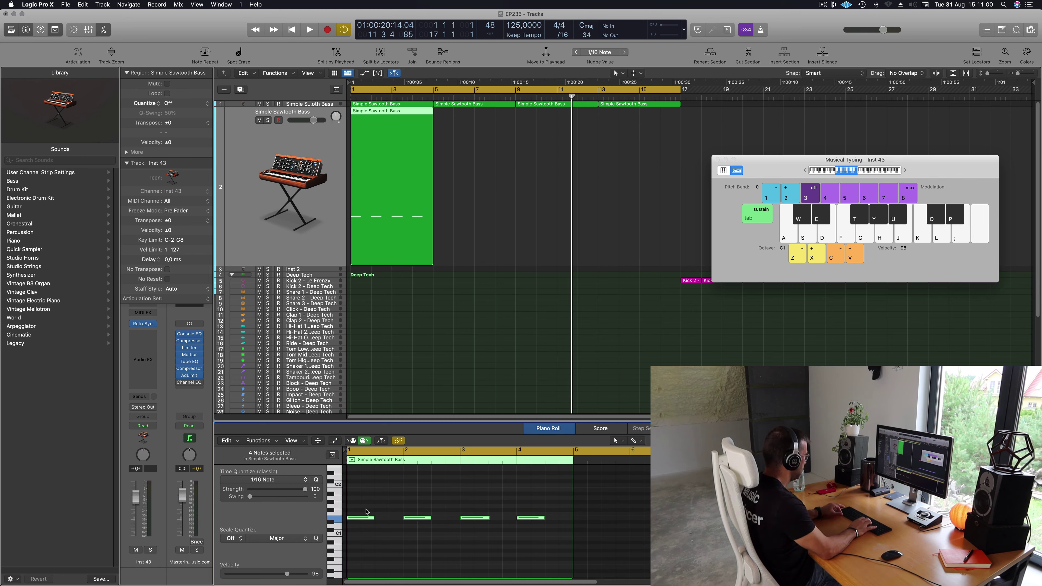
{"action": "key", "text": "alt+shift+Up"}
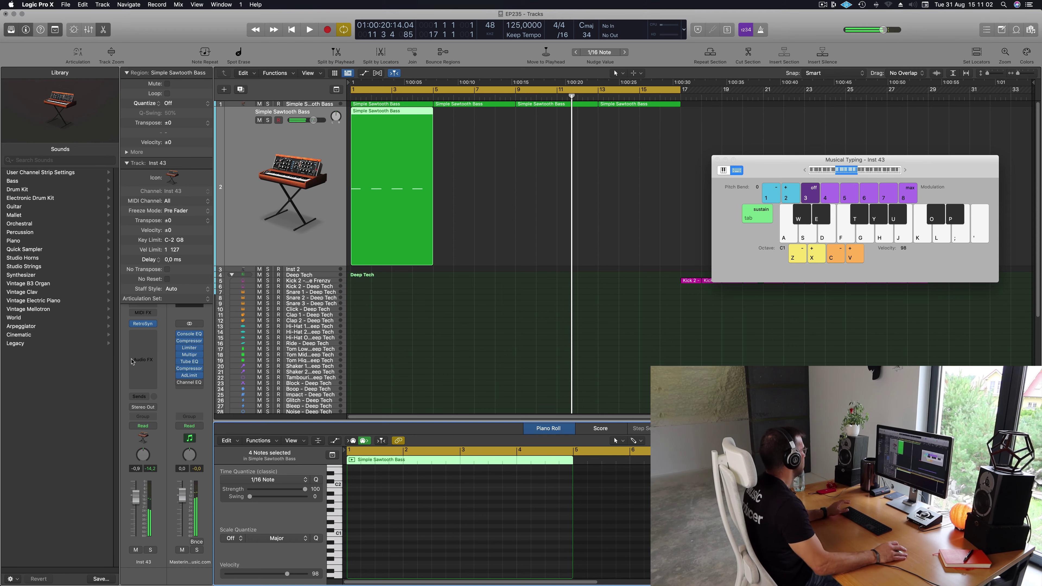
Step: Load the Vintage Synth Brass preset from 06 Synth Brass into the duplicated track's Retro Synth
{"action": "left_click", "coordinate": [143, 325]}
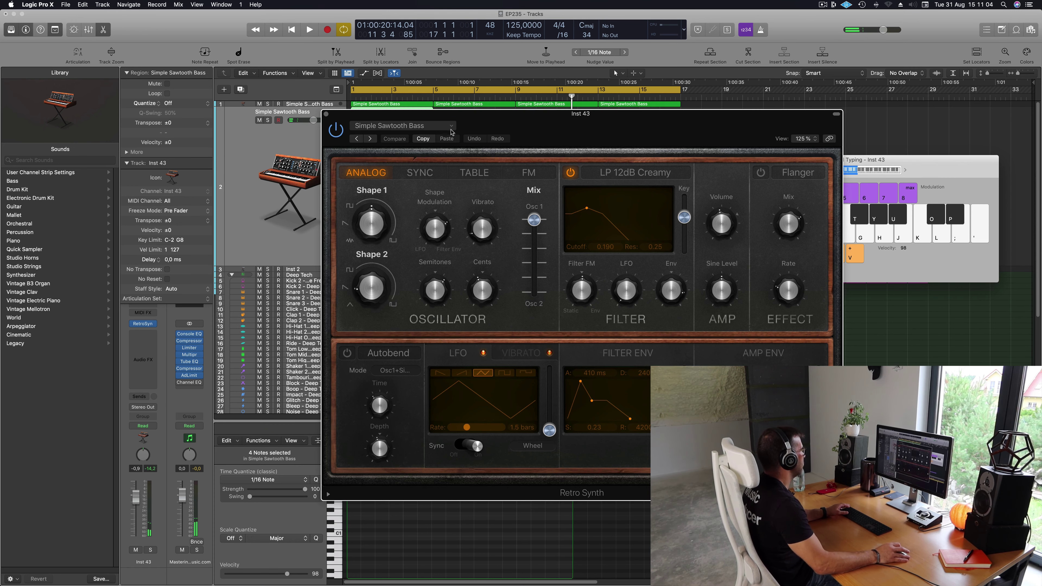
{"action": "left_click", "coordinate": [410, 127]}
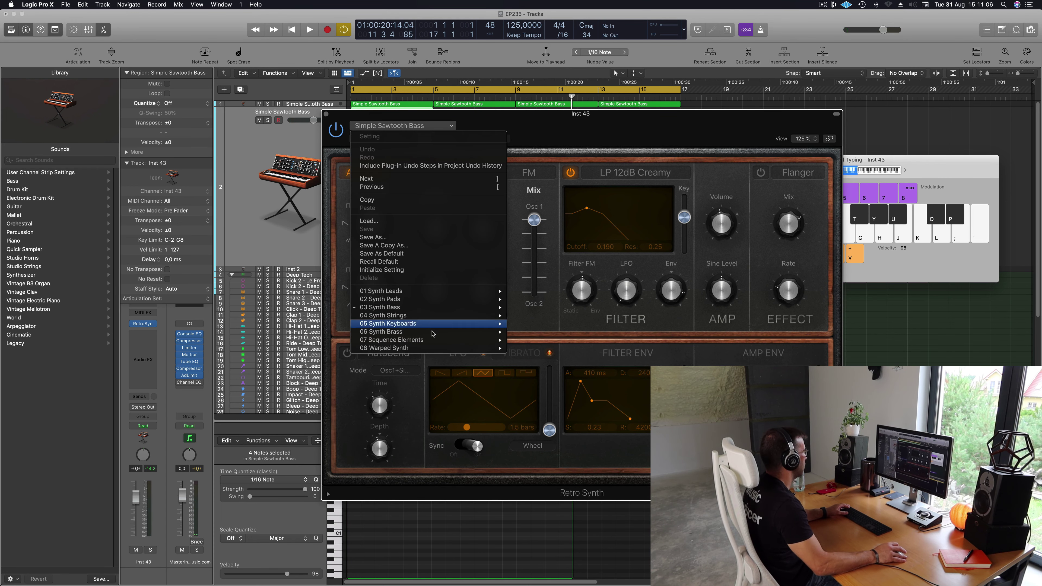
{"action": "mouse_move", "coordinate": [472, 333]}
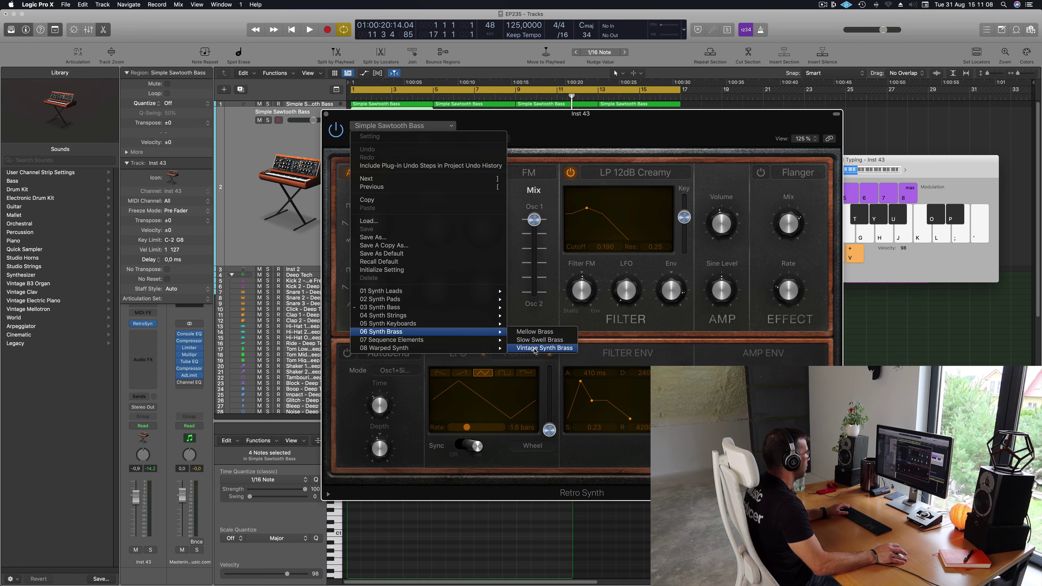
{"action": "left_click_drag", "start_coordinate": [580, 121], "coordinate": [803, 146]}
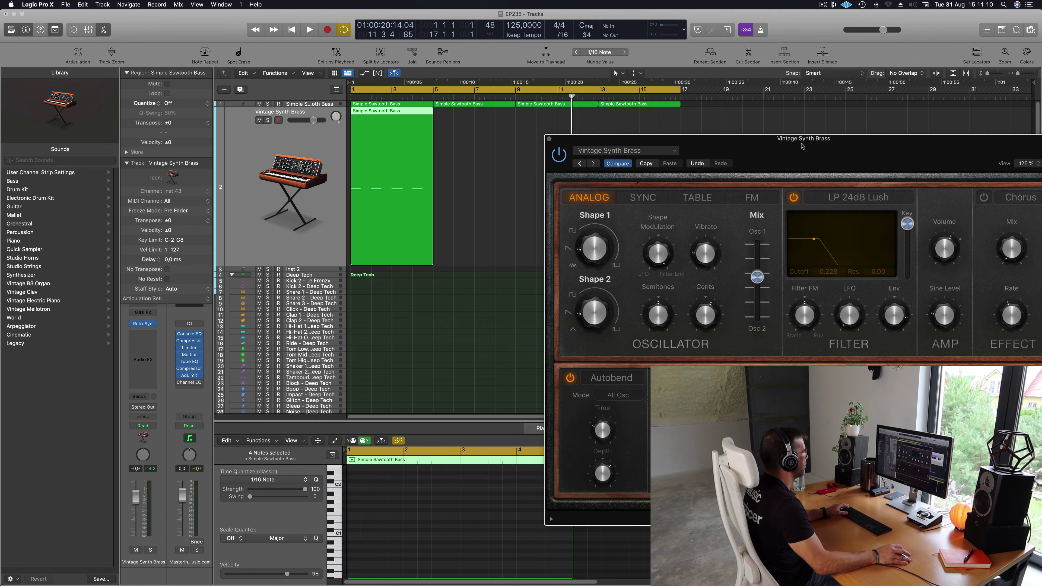
Step: Lower the Vintage Synth Brass track's volume to -20.0 dB and briefly audition it with the loop
{"action": "key", "text": "super+k"}
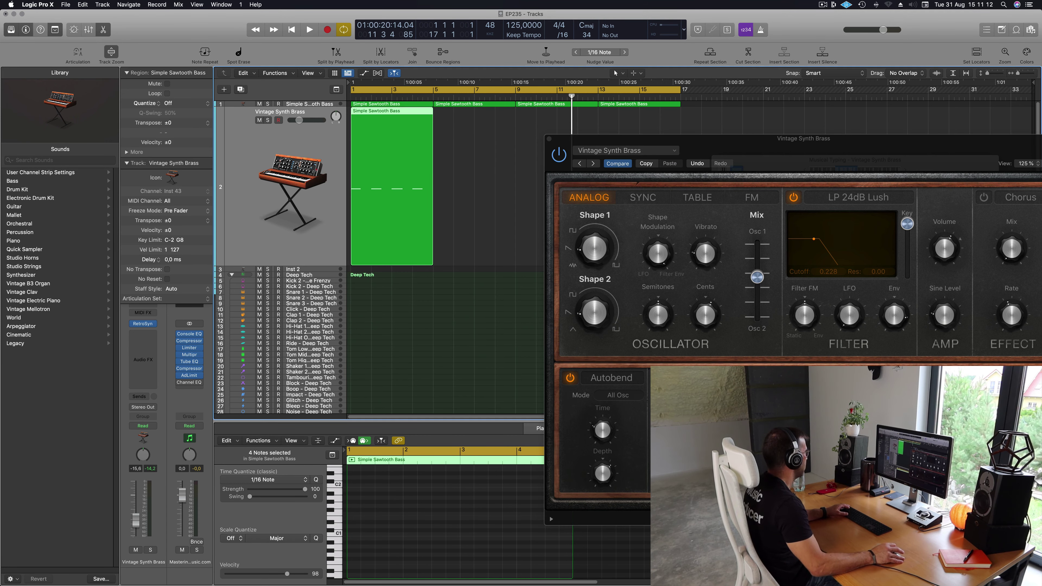
{"action": "left_click_drag", "start_coordinate": [135, 520], "coordinate": [136, 524]}
{"action": "key", "text": "space"}
{"action": "key", "text": "space"}
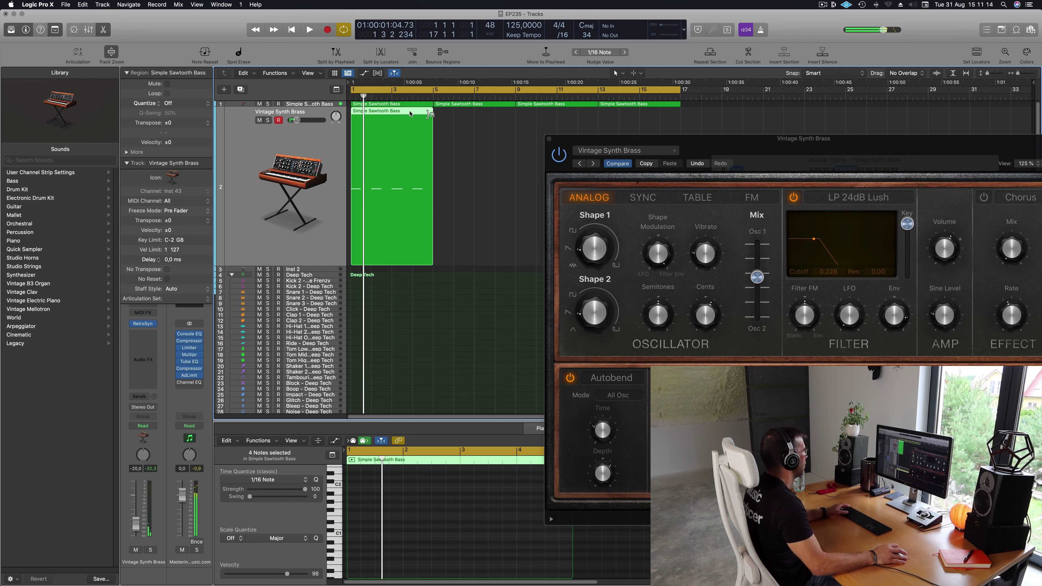
Step: Reopen the brass region in the Piano Roll and shift its four notes about half a bar later
{"action": "key", "text": "e"}
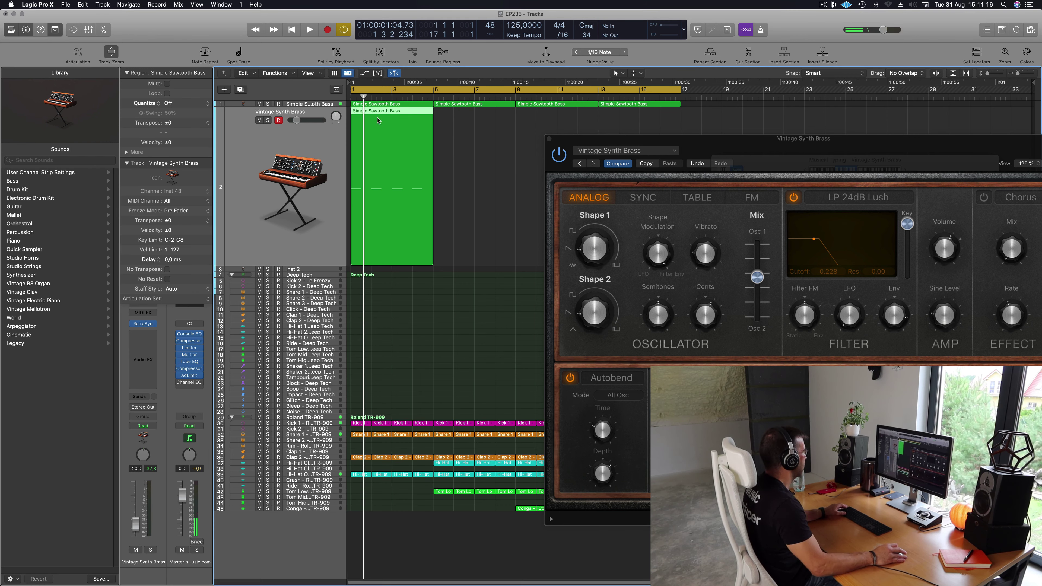
{"action": "double_click", "coordinate": [389, 115]}
{"action": "scroll", "coordinate": [378, 536], "scroll_direction": "left", "scroll_amount": 2}
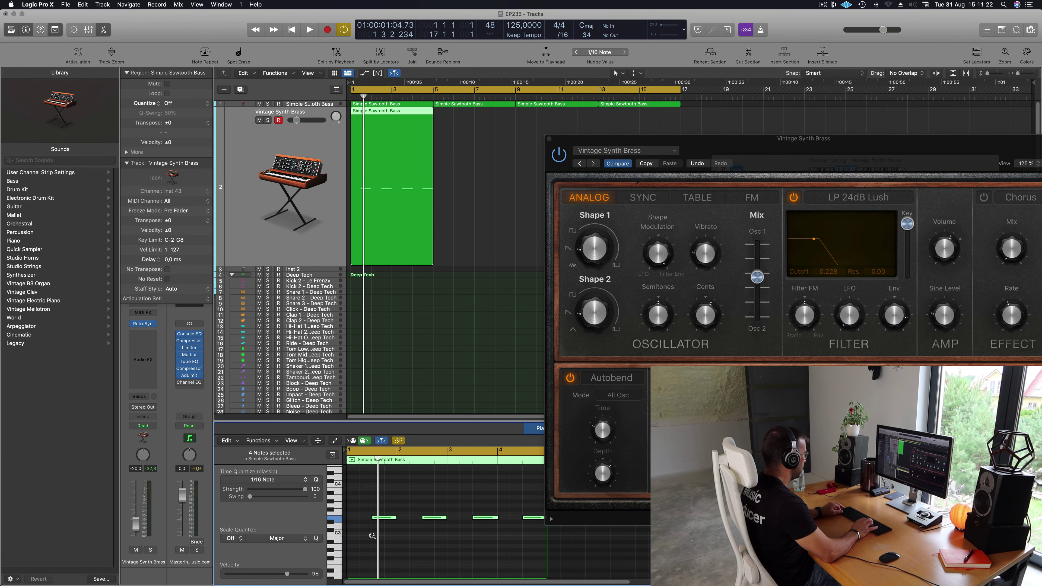
Step: Play back the shifted brass notes against the bass and drums, and return to the Piano Roll
{"action": "key", "text": "space"}
{"action": "left_click_drag", "start_coordinate": [771, 139], "coordinate": [723, 91]}
{"action": "key", "text": "space"}
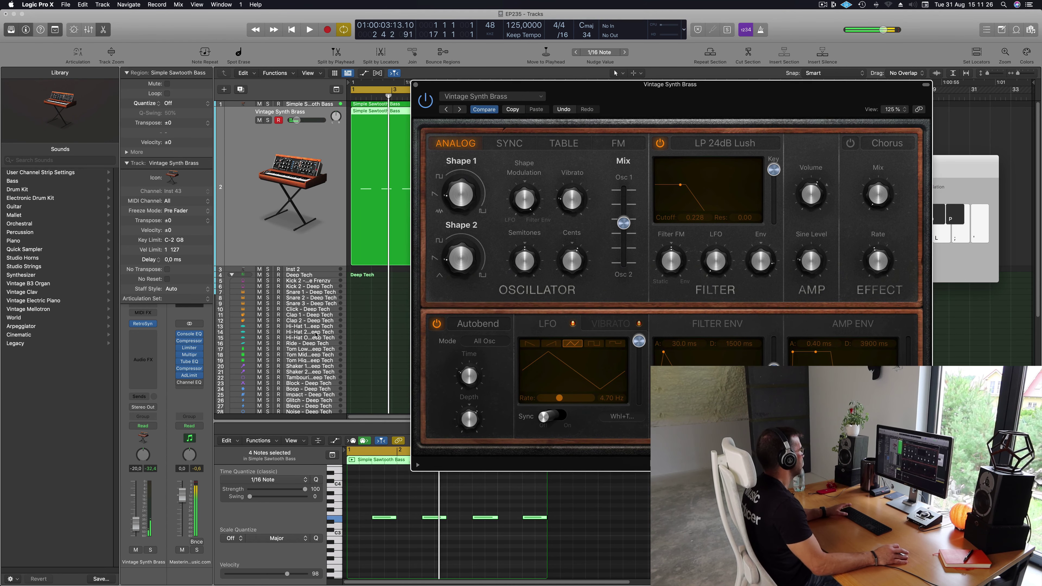
{"action": "left_click", "coordinate": [426, 503]}
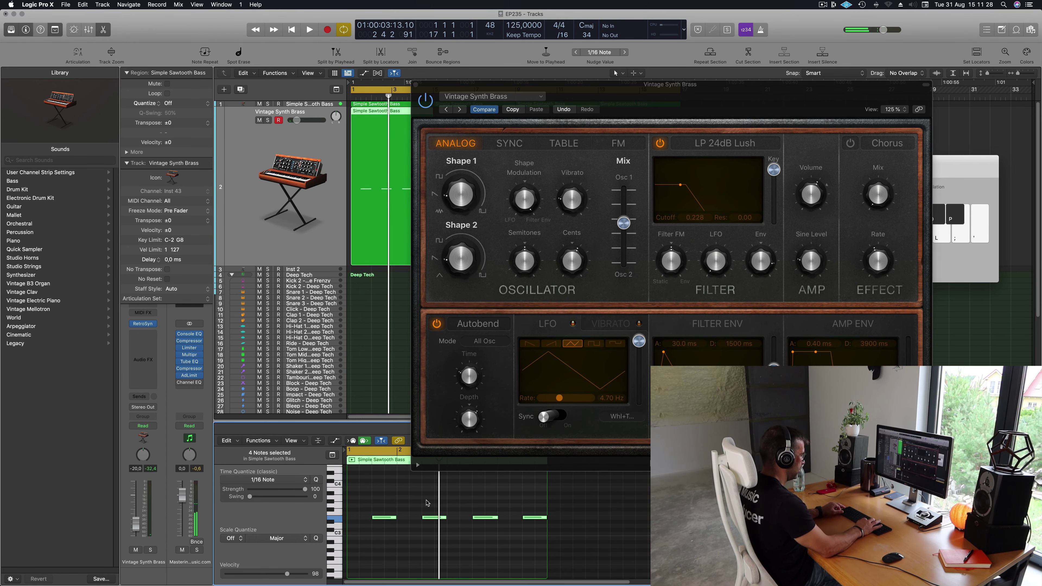
Step: During playback, set the brass filter's cutoff to about 0.232 and its resonance to about 0.32
{"action": "key", "text": "space"}
{"action": "left_click_drag", "start_coordinate": [739, 103], "coordinate": [668, 87]}
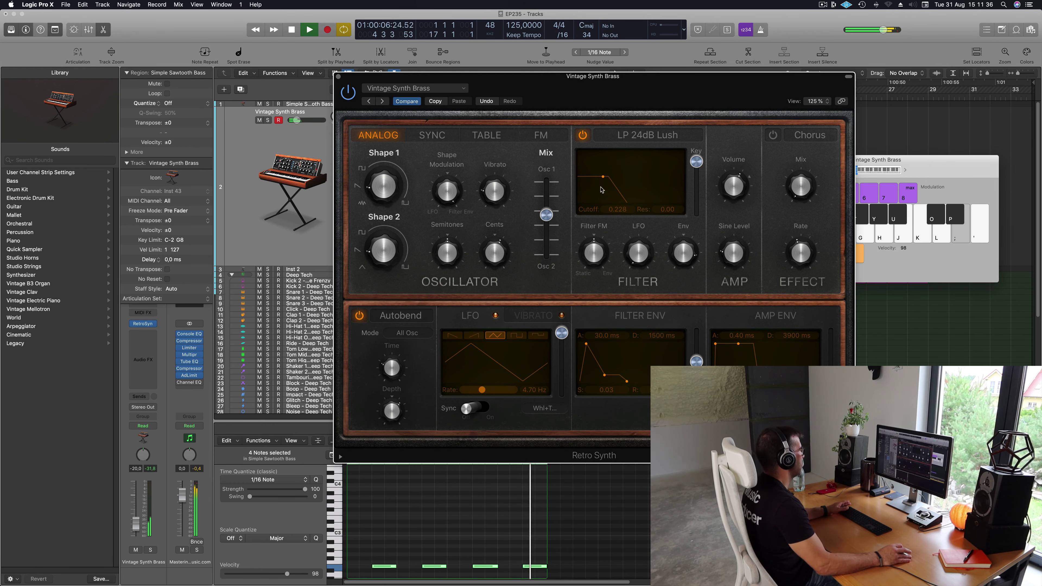
{"action": "left_click_drag", "start_coordinate": [601, 190], "coordinate": [604, 172]}
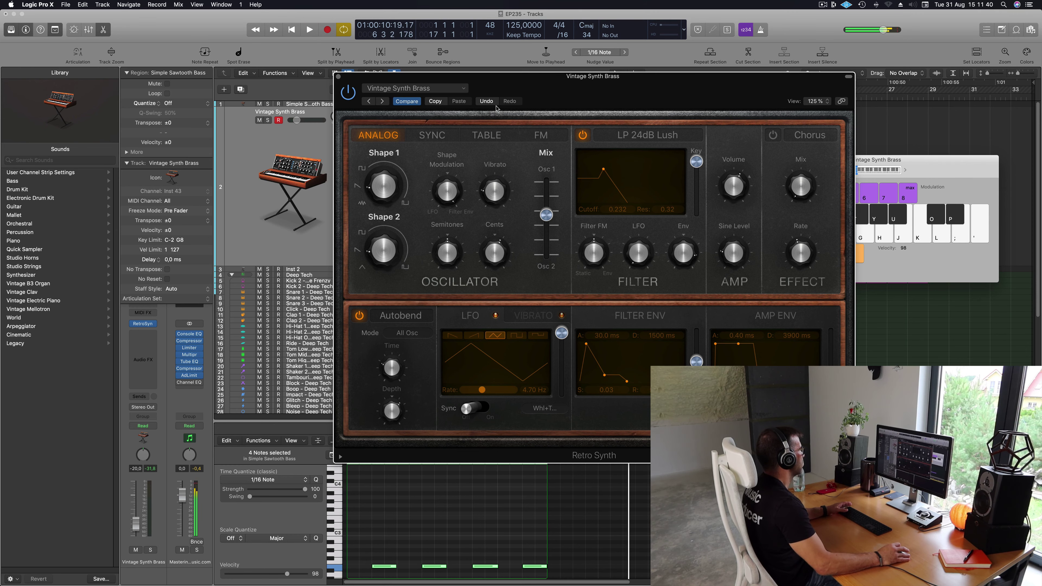
Step: Repeat the four-bar Vintage Synth Brass region three times so it fills the loop up to bar 17
{"action": "left_click_drag", "start_coordinate": [496, 108], "coordinate": [691, 104]}
{"action": "left_click_drag", "start_coordinate": [445, 112], "coordinate": [424, 123]}
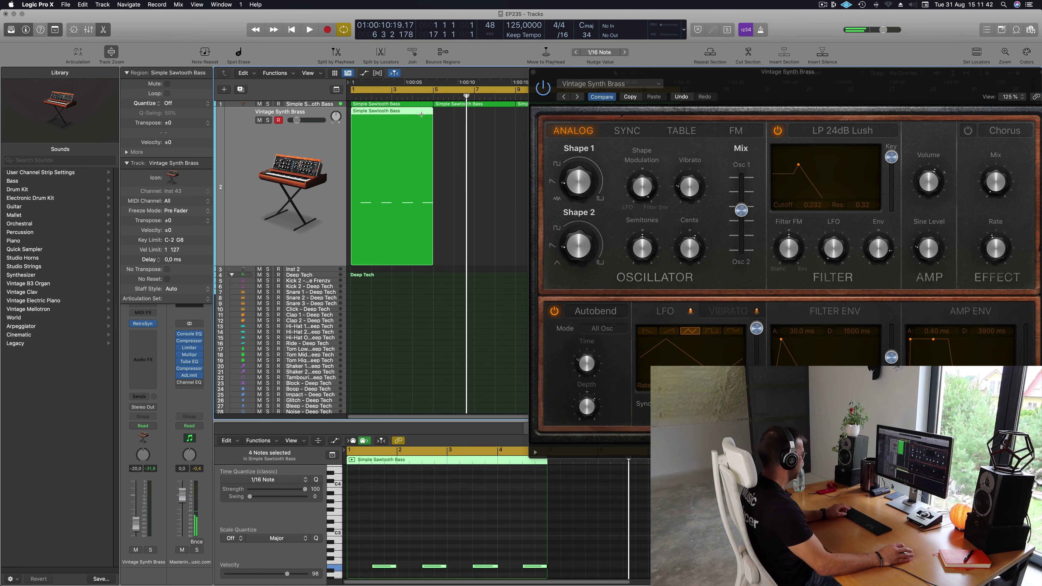
{"action": "key", "text": "super+r"}
{"action": "key", "text": "super+r"}
{"action": "key", "text": "super+r"}
Step: While the loop plays, set the brass filter to cutoff 0.078 and resonance 0.37, and its Filter Env attack to 780 ms
{"action": "left_click_drag", "start_coordinate": [683, 74], "coordinate": [547, 204]}
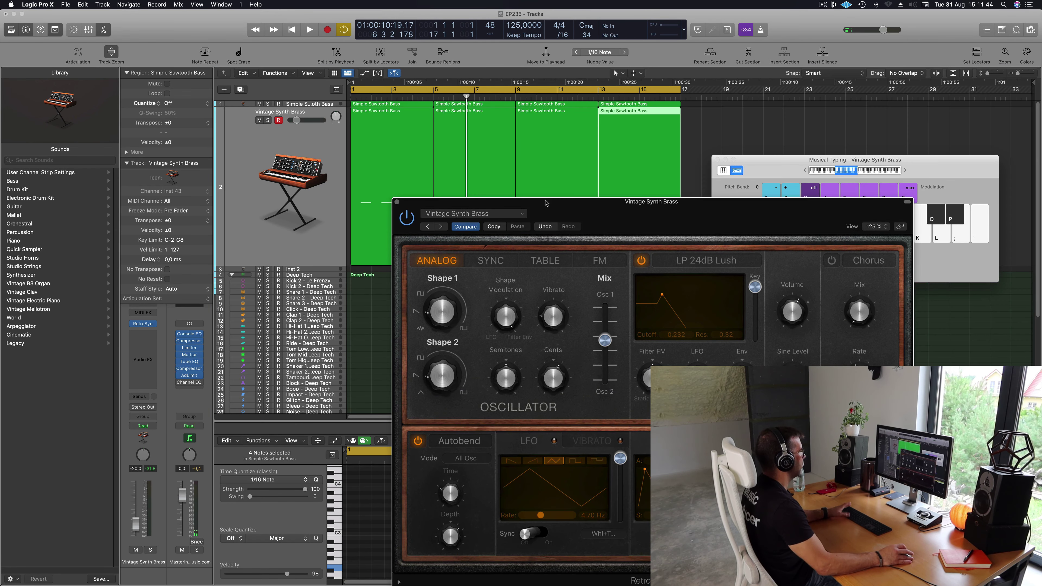
{"action": "key", "text": "space"}
{"action": "left_click_drag", "start_coordinate": [619, 124], "coordinate": [579, 124]}
{"action": "left_click_drag", "start_coordinate": [578, 203], "coordinate": [508, 103]}
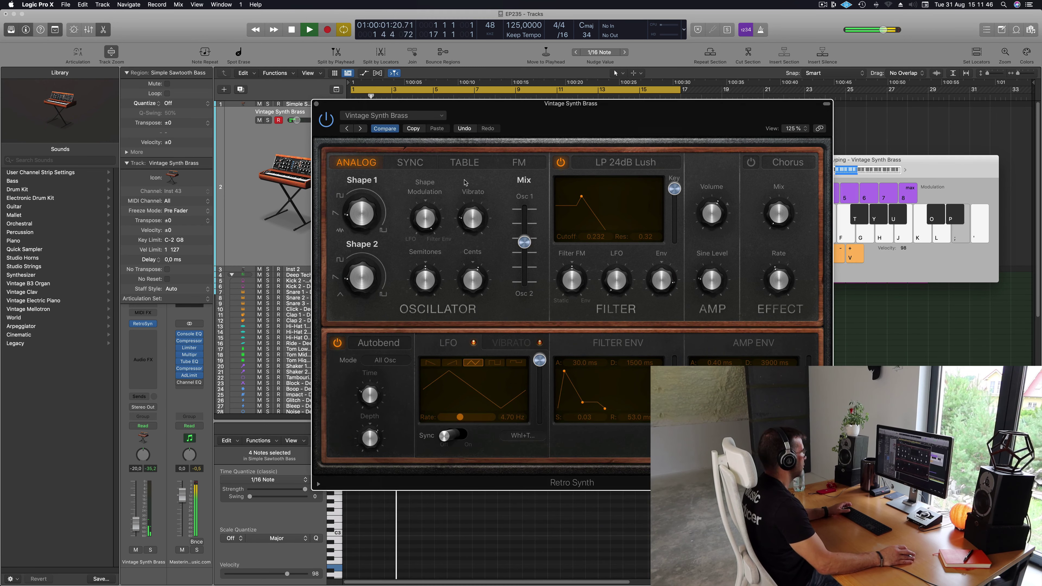
{"action": "left_click_drag", "start_coordinate": [582, 197], "coordinate": [565, 194]}
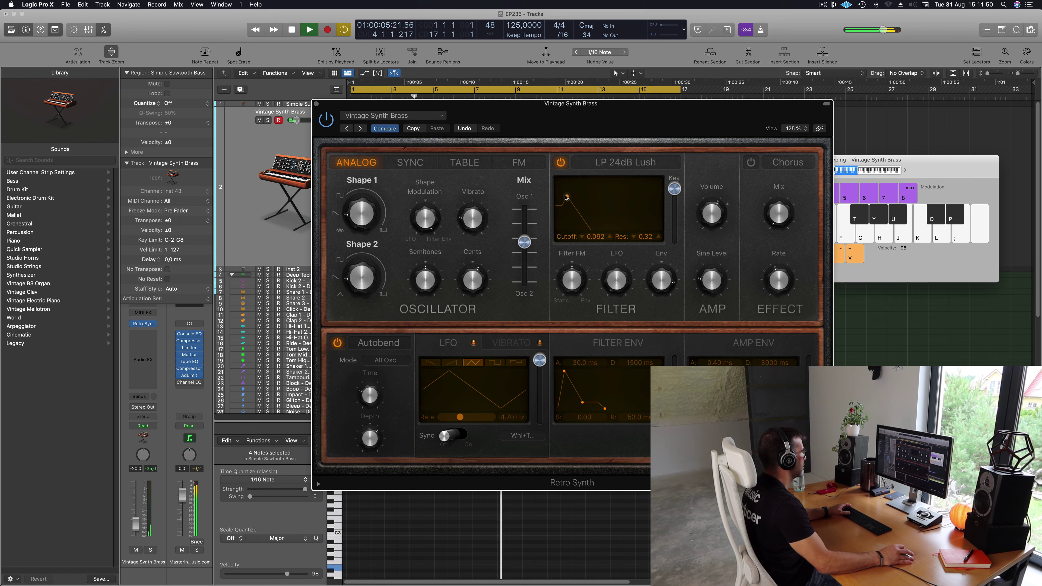
{"action": "left_click_drag", "start_coordinate": [564, 371], "coordinate": [554, 371]}
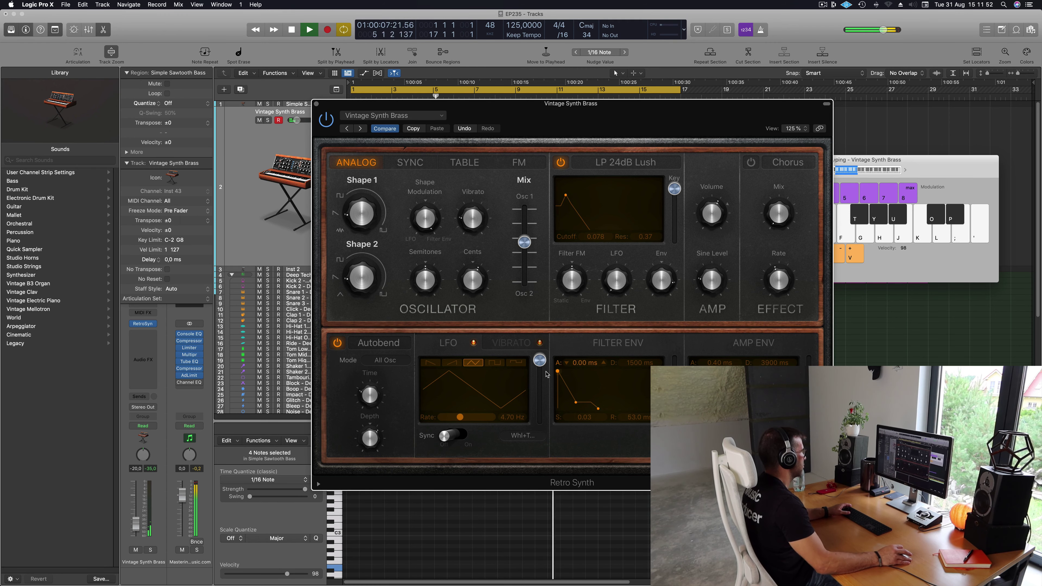
{"action": "left_click_drag", "start_coordinate": [642, 107], "coordinate": [637, 106]}
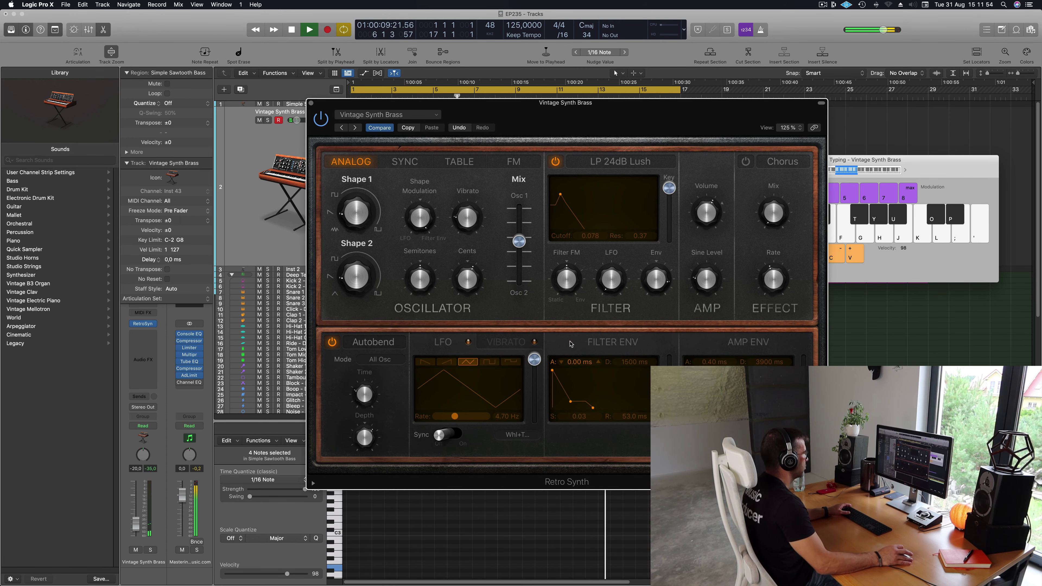
{"action": "left_click_drag", "start_coordinate": [549, 372], "coordinate": [566, 371]}
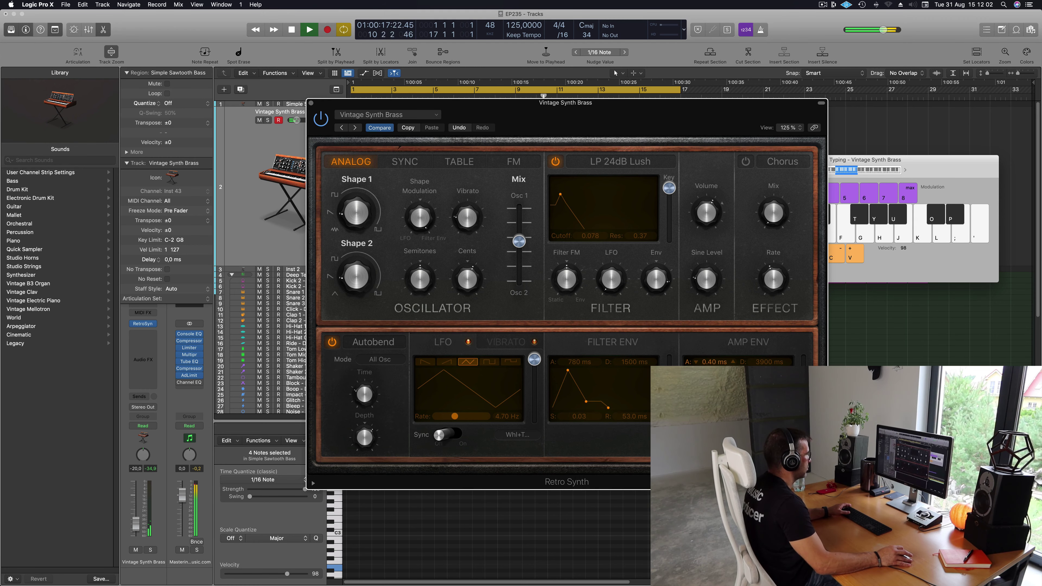
Step: Lengthen the brass sound's Amp Env attack to 730 ms
{"action": "left_click_drag", "start_coordinate": [686, 371], "coordinate": [714, 347]}
{"action": "key", "text": "semicolon"}
{"action": "left_click_drag", "start_coordinate": [665, 116], "coordinate": [743, 100]}
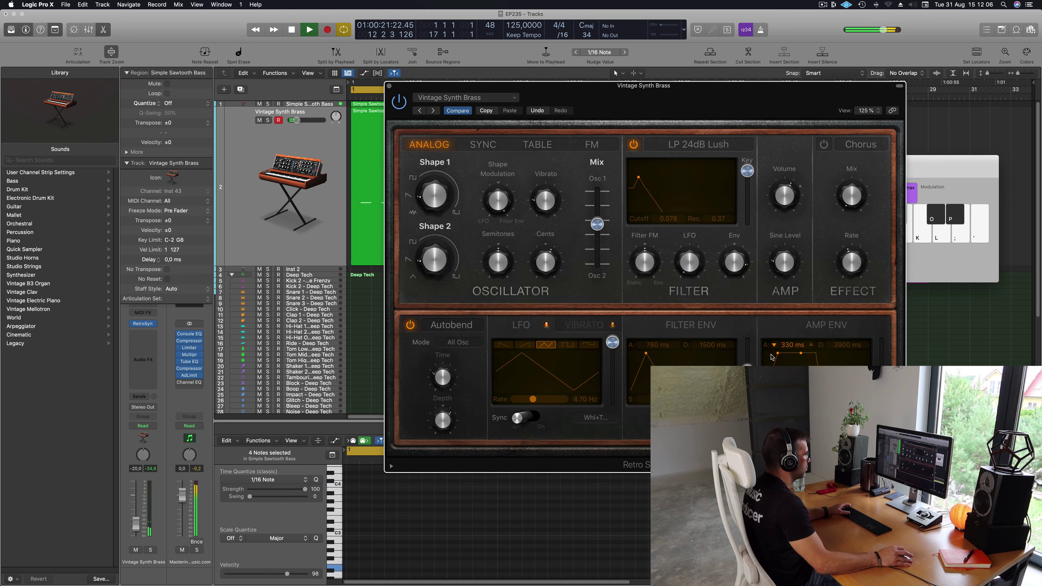
{"action": "left_click_drag", "start_coordinate": [773, 356], "coordinate": [781, 353]}
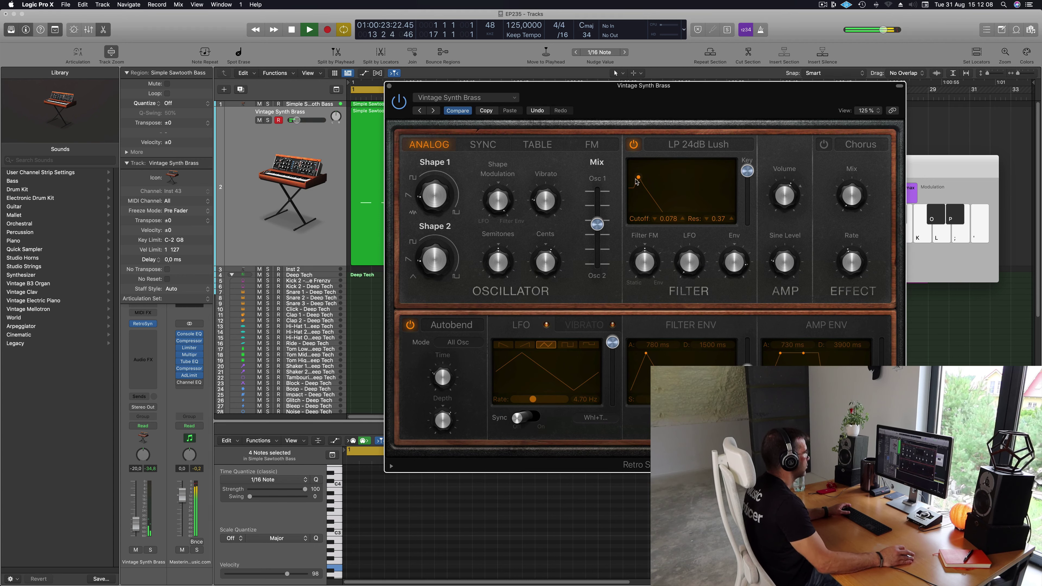
Step: Change the brass filter type to LP 12dB Creamy and set its cutoff to about 0.41 with resonance about 0.36
{"action": "left_click", "coordinate": [689, 142]}
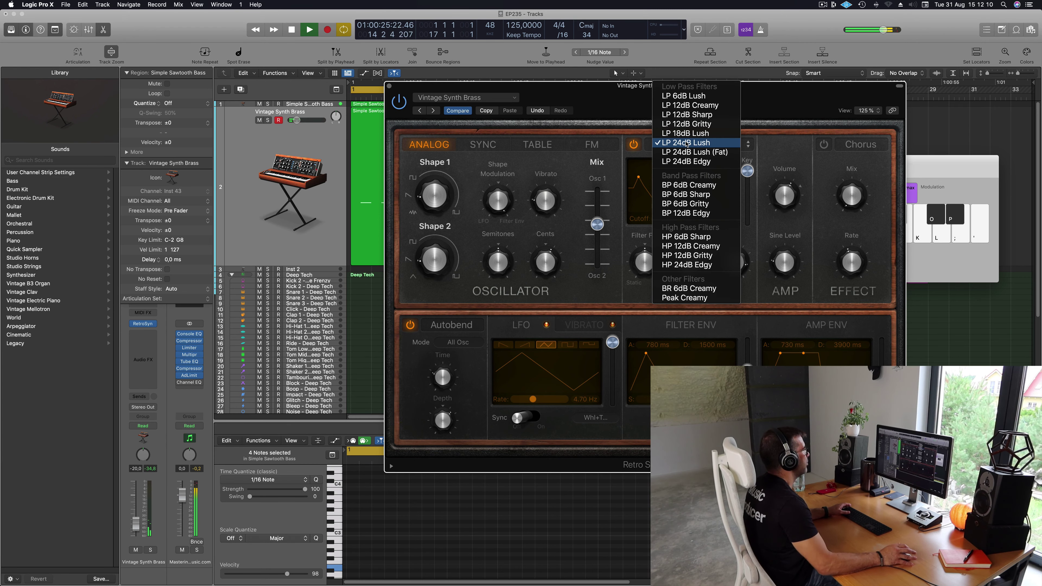
{"action": "left_click", "coordinate": [682, 105]}
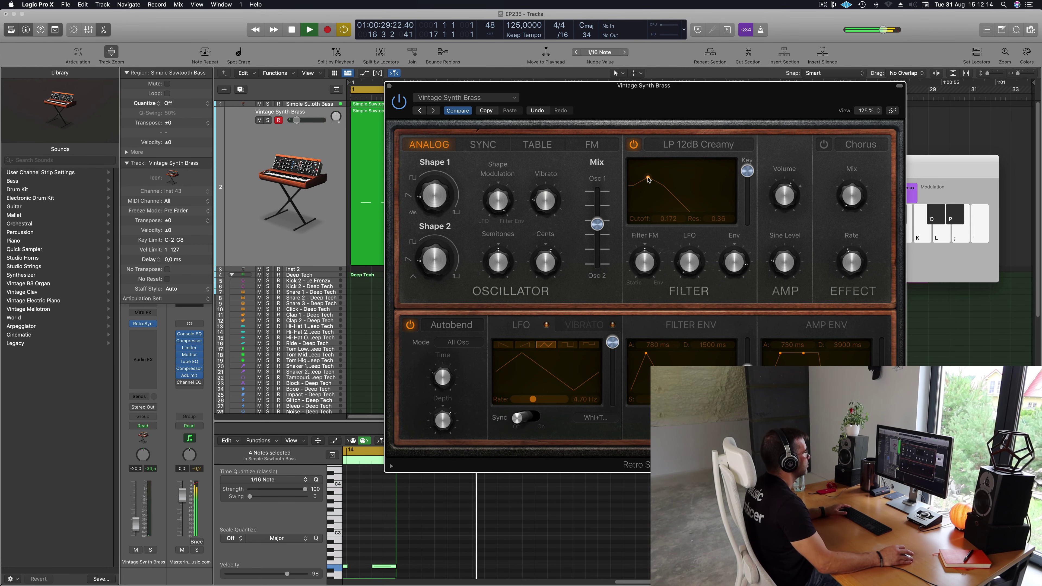
{"action": "left_click_drag", "start_coordinate": [639, 178], "coordinate": [673, 177]}
Step: Delete the two brass regions after bar 9 and repeat the bar 5 region twice to fill the loop up to bar 17
{"action": "left_click_drag", "start_coordinate": [632, 94], "coordinate": [638, 230]}
{"action": "left_click_drag", "start_coordinate": [646, 121], "coordinate": [525, 141]}
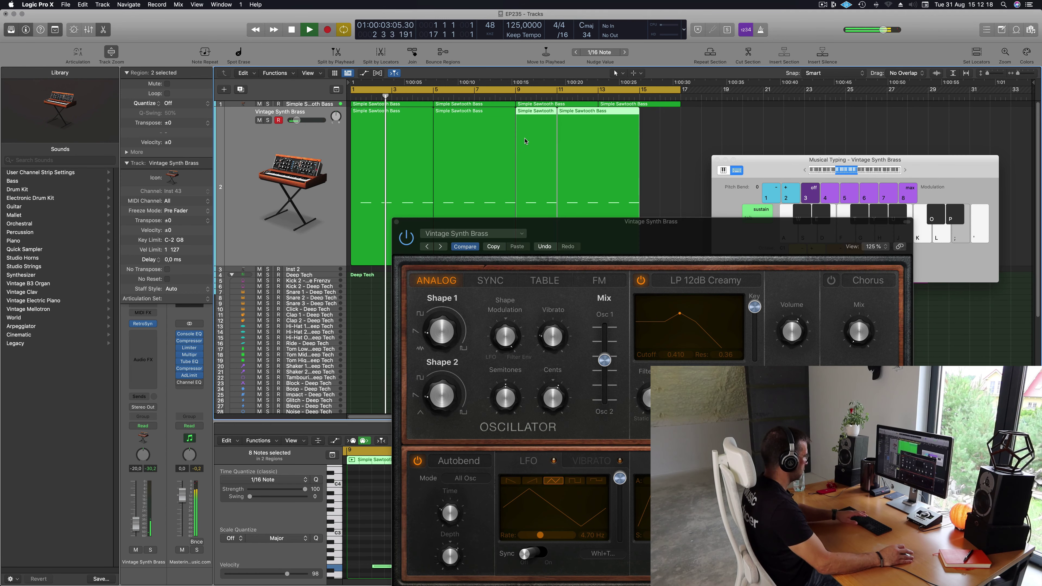
{"action": "key", "text": "Delete"}
{"action": "left_click", "coordinate": [478, 137]}
{"action": "key", "text": "super+r"}
{"action": "key", "text": "super+r"}
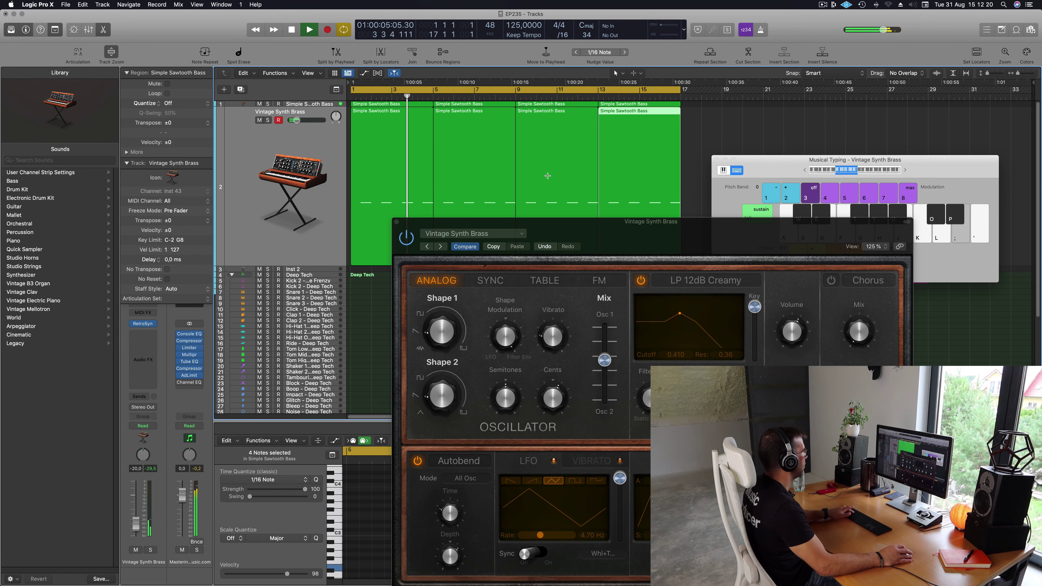
Step: Set the brass filter's cutoff to 0.068 and resonance to 0.44, and lengthen the Filter Env attack to 980 ms
{"action": "left_click_drag", "start_coordinate": [681, 221], "coordinate": [699, 183]}
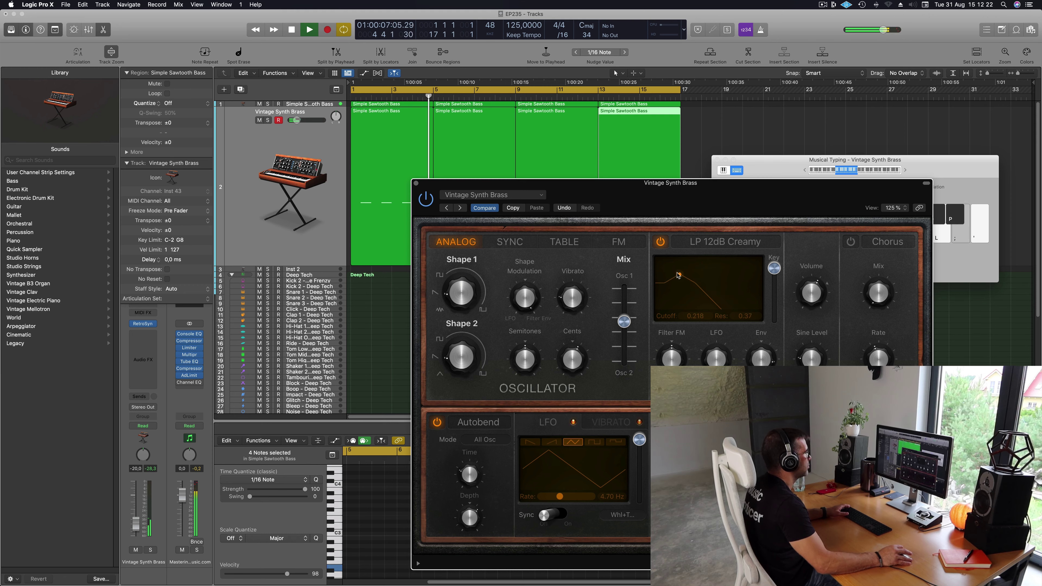
{"action": "left_click_drag", "start_coordinate": [689, 277], "coordinate": [665, 272]}
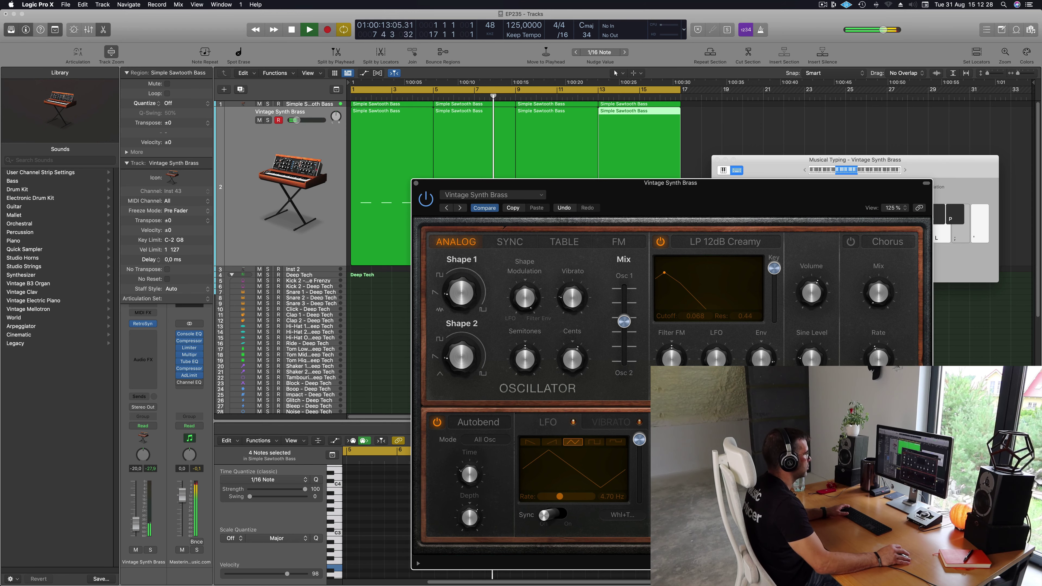
{"action": "left_click_drag", "start_coordinate": [737, 182], "coordinate": [701, 77]}
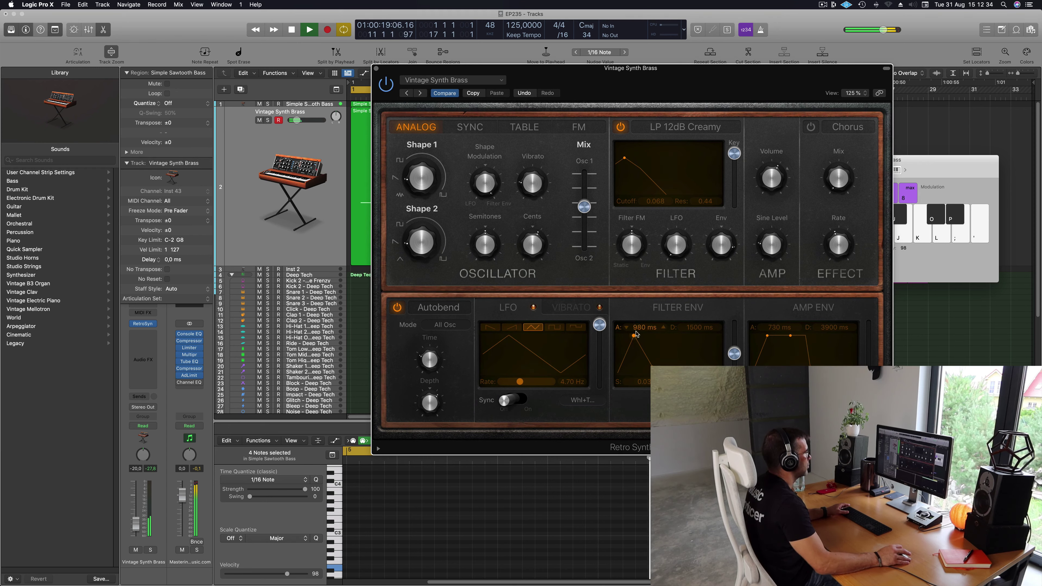
Step: Raise the filter's LFO amount and set its Env amount to about 0.45, closing the synth window when done
{"action": "mouse_move", "coordinate": [674, 248]}
{"action": "left_mouse_down"}
{"action": "mouse_move", "coordinate": [680, 218]}
{"action": "mouse_move", "coordinate": [681, 230]}
{"action": "left_mouse_up"}
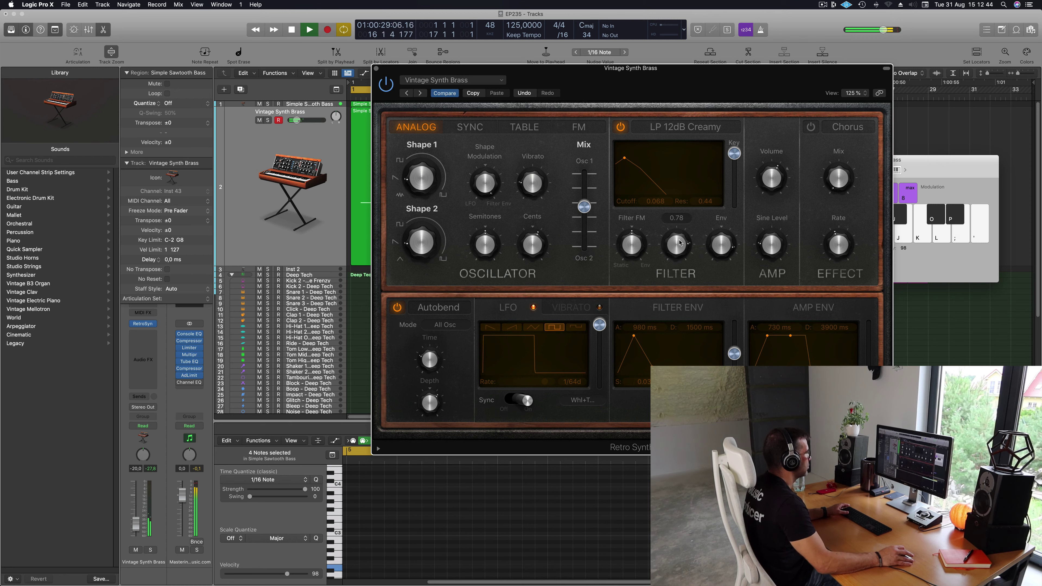
{"action": "left_click_drag", "start_coordinate": [682, 245], "coordinate": [684, 230]}
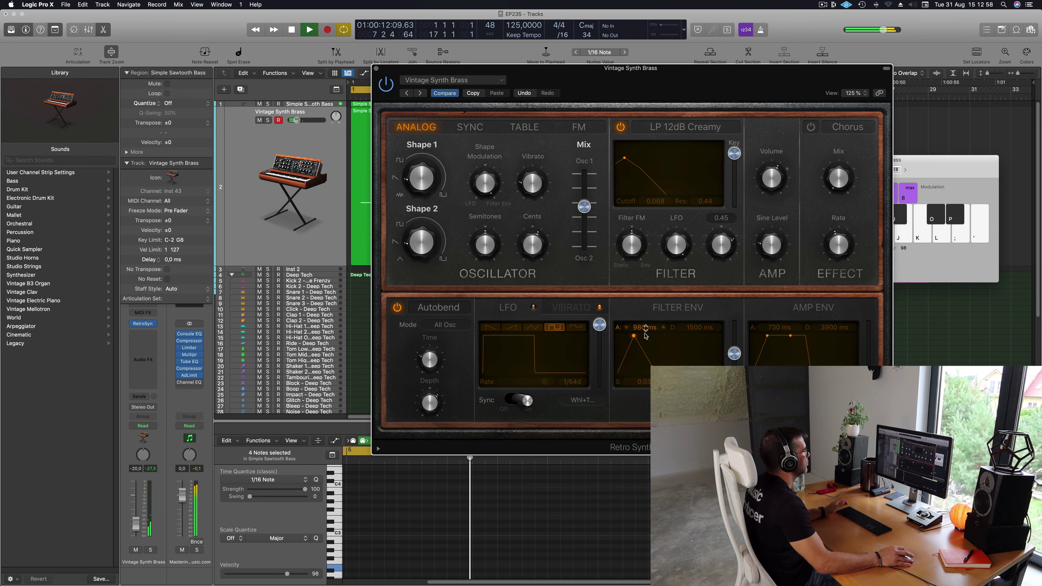
{"action": "left_click_drag", "start_coordinate": [742, 94], "coordinate": [777, 96]}
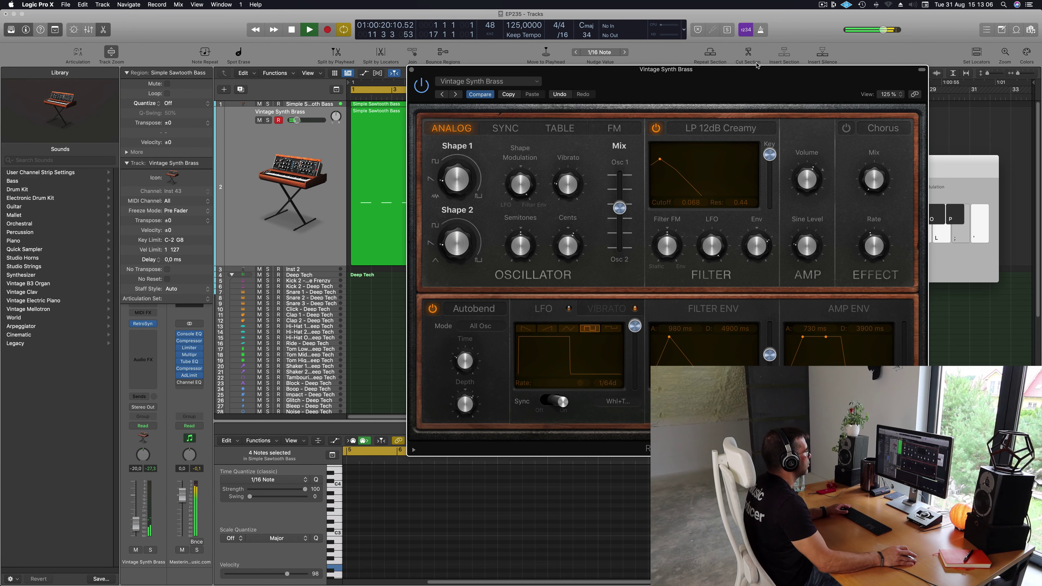
{"action": "left_click_drag", "start_coordinate": [757, 66], "coordinate": [690, 75]}
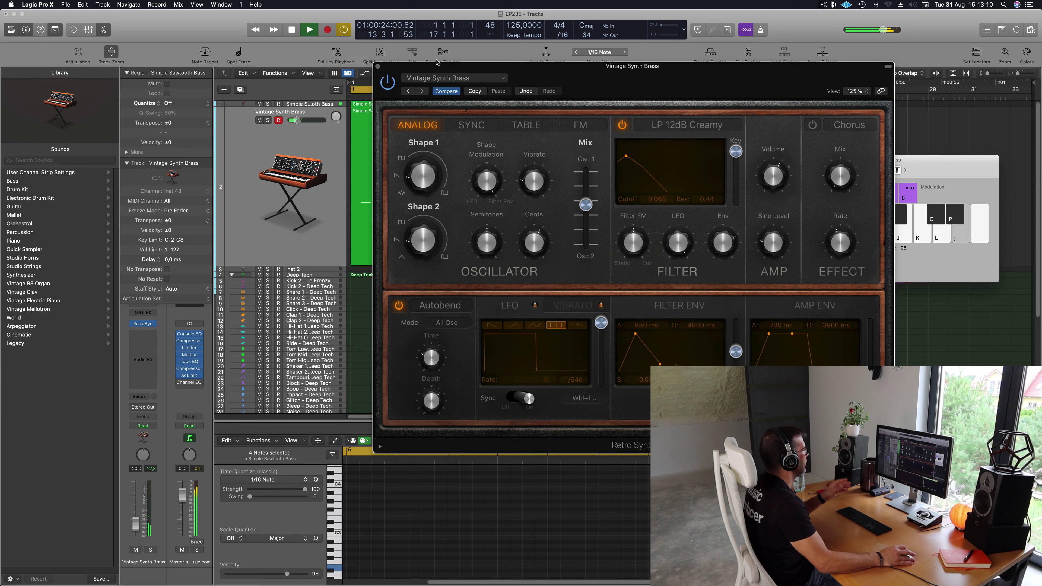
{"action": "left_click", "coordinate": [378, 66]}
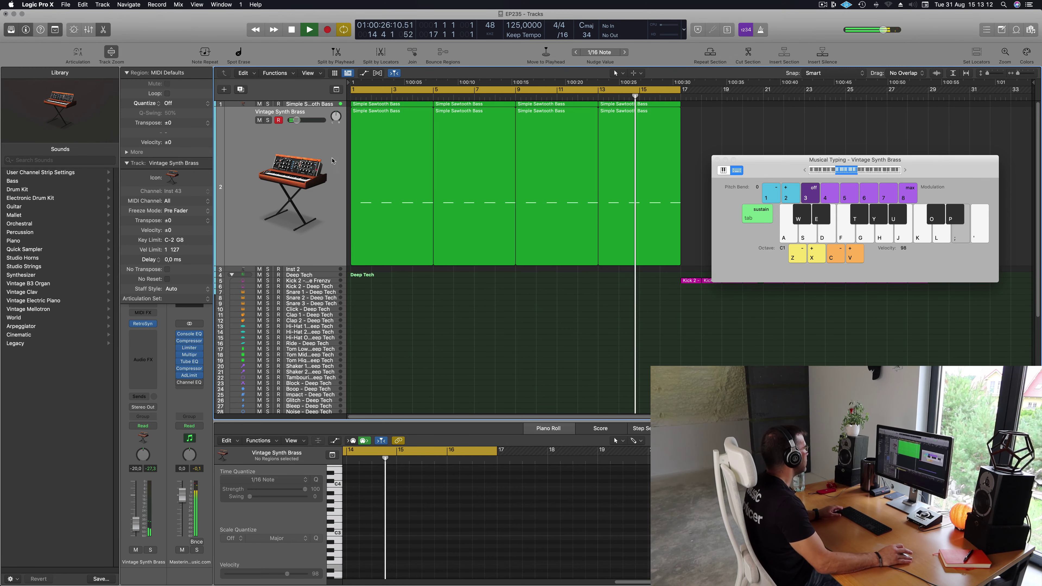
Step: Duplicate the Vintage Synth Brass track, place its first region at bar 1 of the new track, and stop playback
{"action": "key", "text": "super+d"}
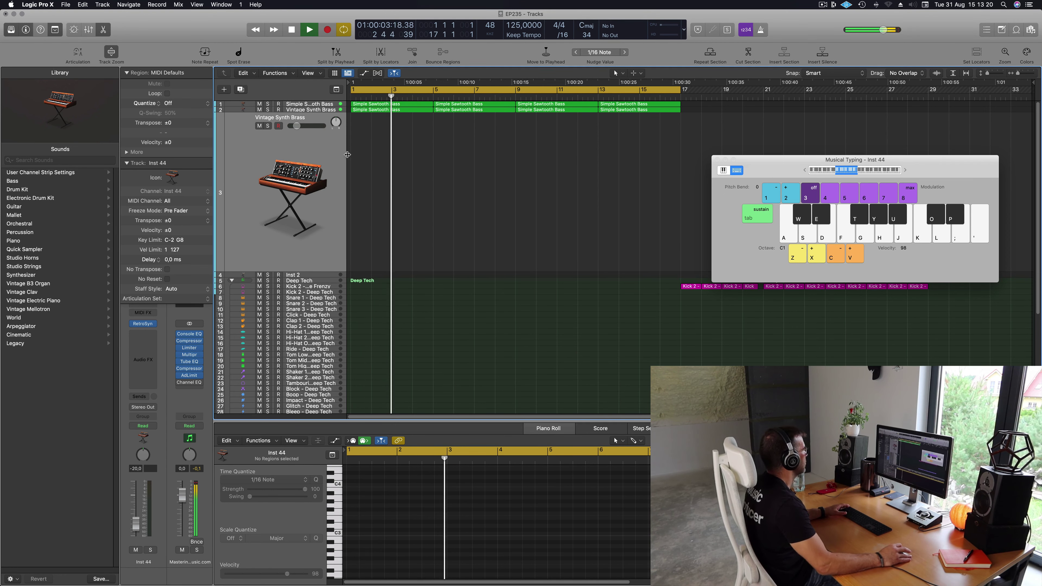
{"action": "left_click_drag", "start_coordinate": [402, 110], "coordinate": [389, 445]}
{"action": "key", "text": "space"}
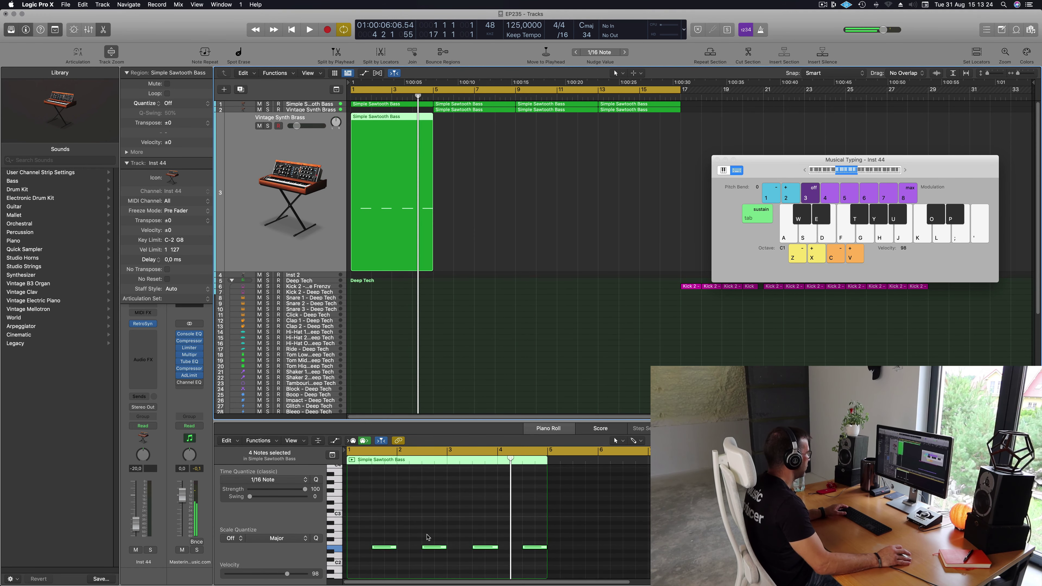
Step: Delete the last three notes in the new track's region and stretch the remaining note across all four bars
{"action": "left_click", "coordinate": [436, 548]}
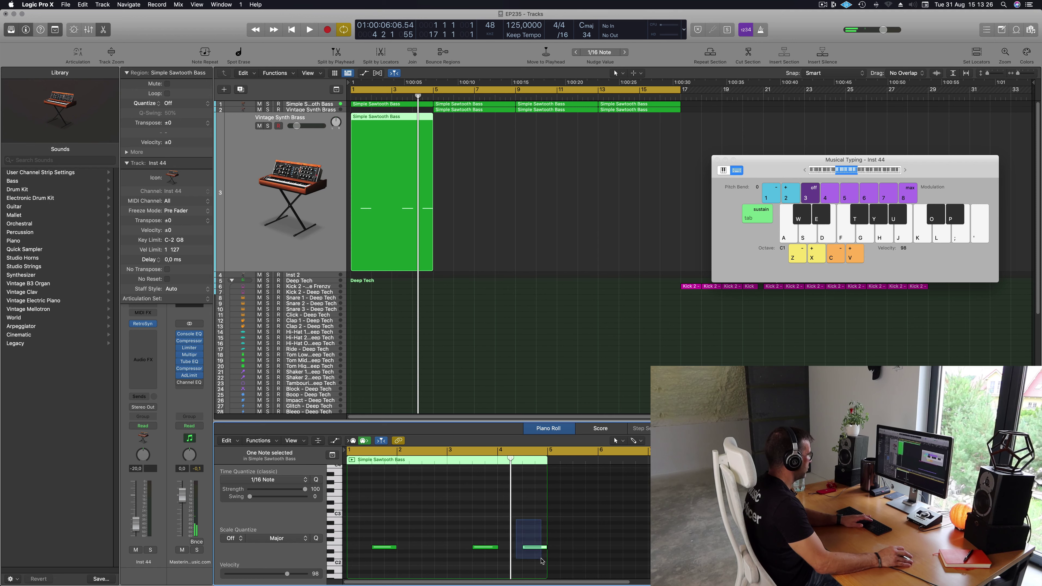
{"action": "left_click_drag", "start_coordinate": [461, 518], "coordinate": [549, 558]}
{"action": "key", "text": "Delete"}
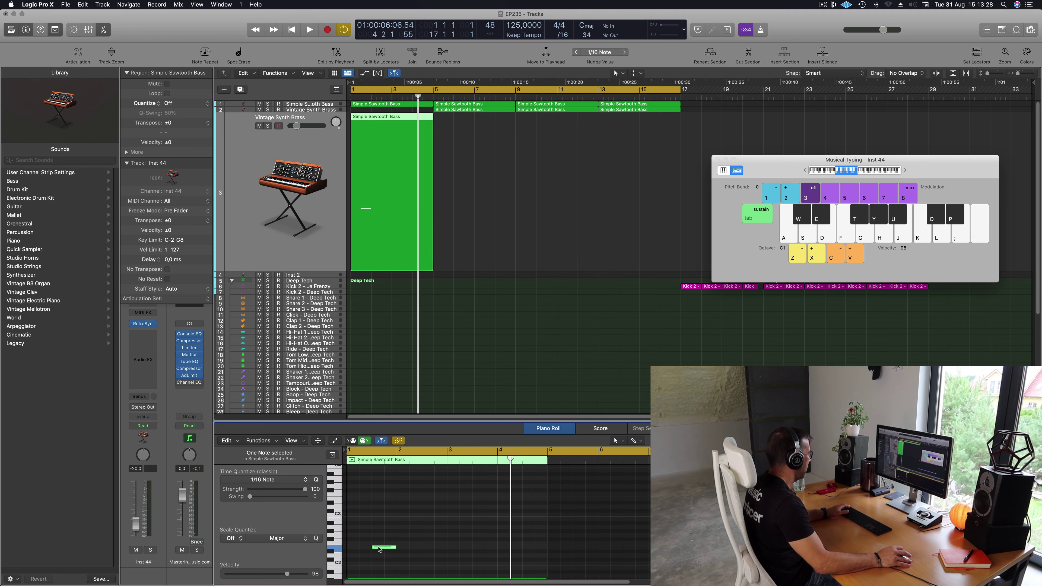
{"action": "left_click_drag", "start_coordinate": [378, 550], "coordinate": [542, 546]}
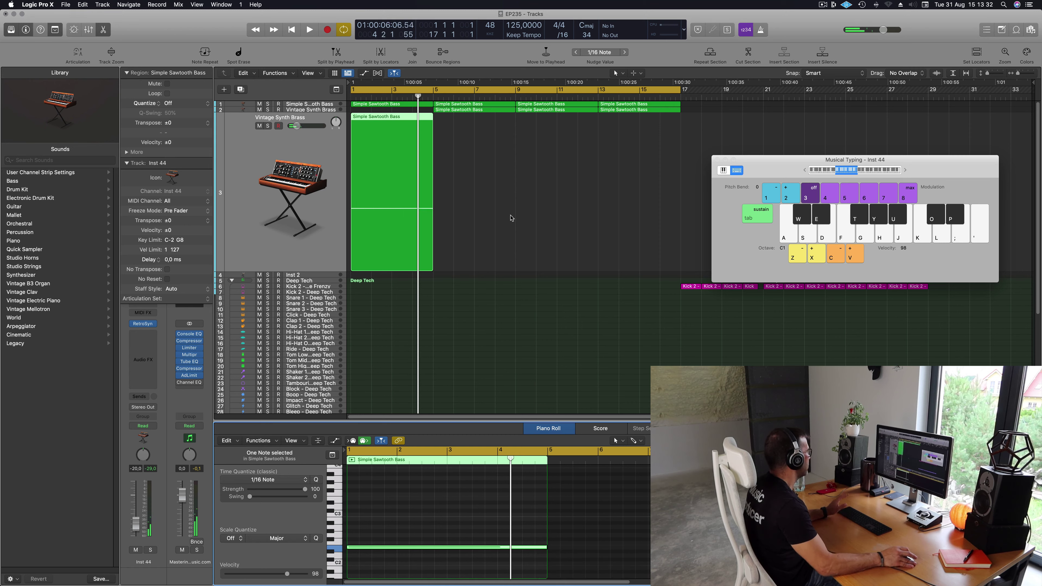
Step: Copy the four-note region from bar 5 into the empty bars 1 to 4 of the Vintage Synth Brass track
{"action": "left_click", "coordinate": [286, 152]}
{"action": "left_click", "coordinate": [478, 109]}
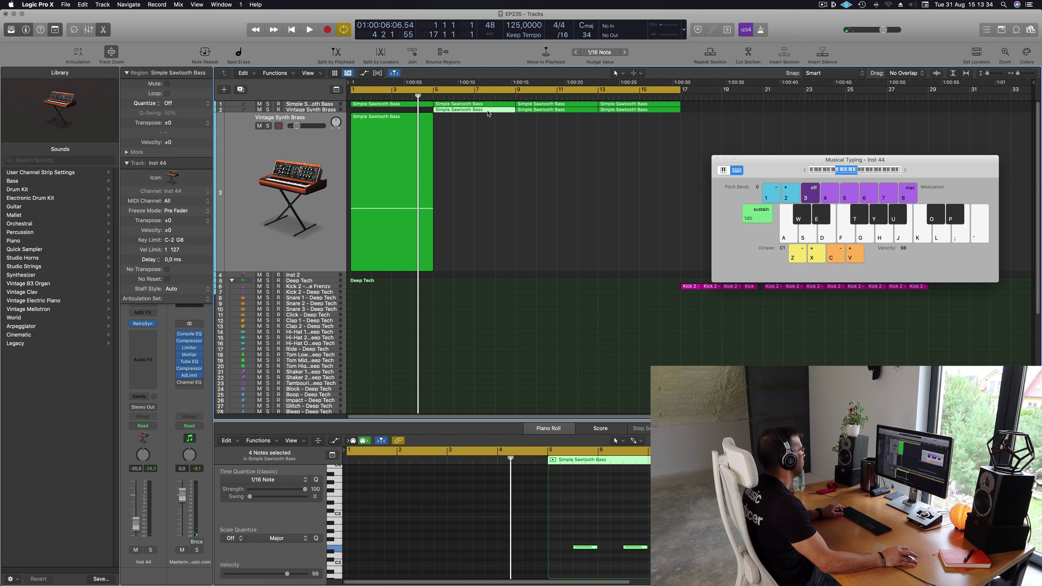
{"action": "left_click_drag", "start_coordinate": [466, 111], "coordinate": [400, 117]}
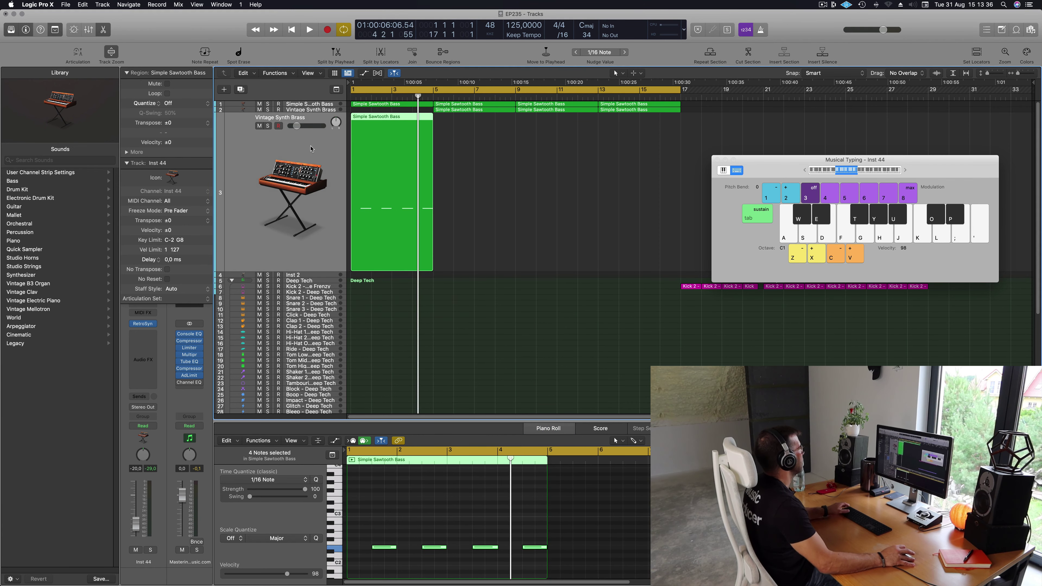
{"action": "left_click", "coordinate": [471, 110]}
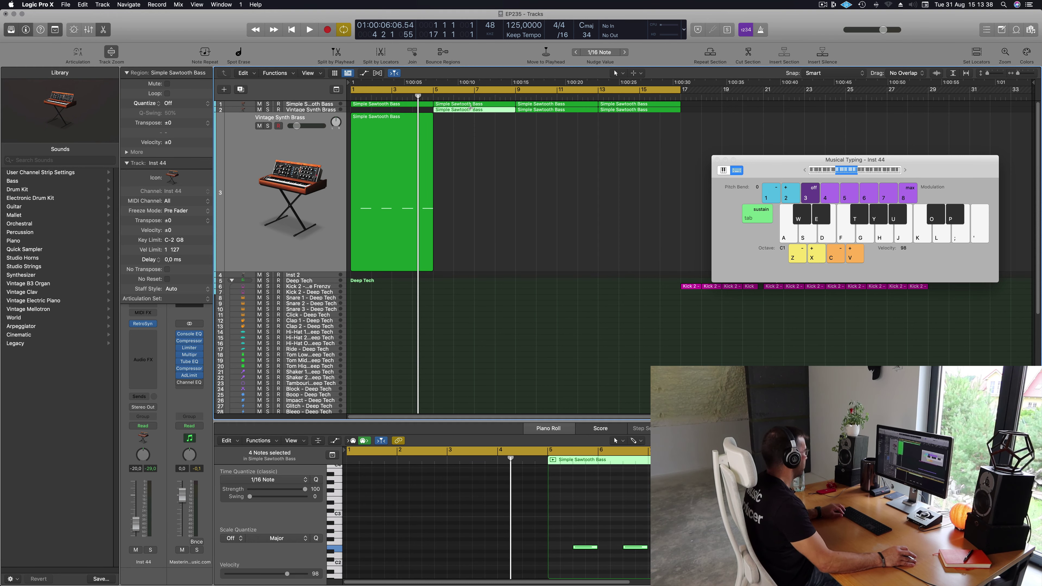
{"action": "left_click_drag", "start_coordinate": [470, 112], "coordinate": [385, 110]}
Step: Load the Rain Clouds preset from 02 Synth Pads into the new track's Retro Synth and select its sustained-note region
{"action": "left_click", "coordinate": [278, 153]}
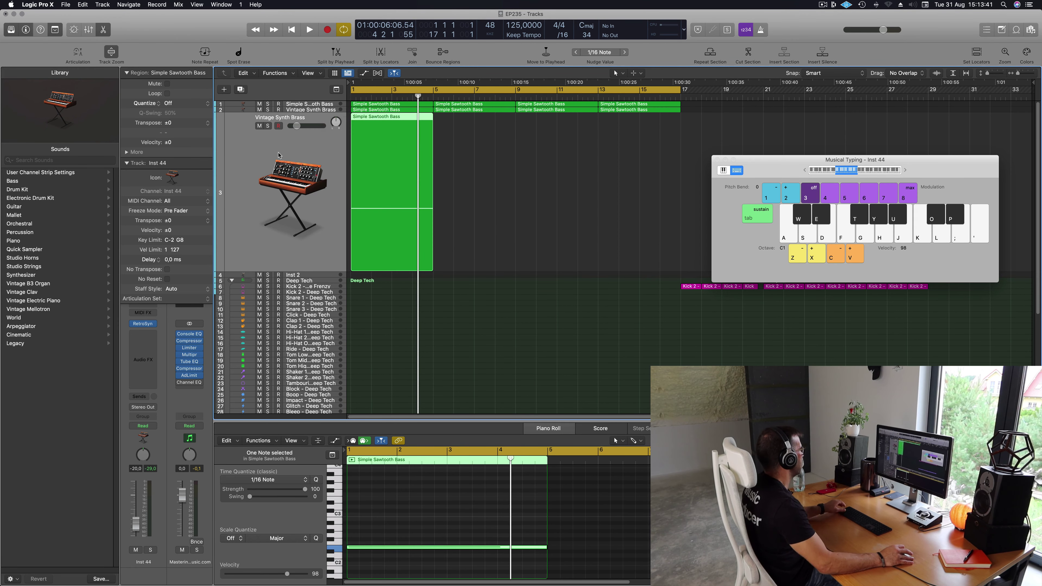
{"action": "left_click", "coordinate": [143, 324]}
{"action": "left_click", "coordinate": [405, 125]}
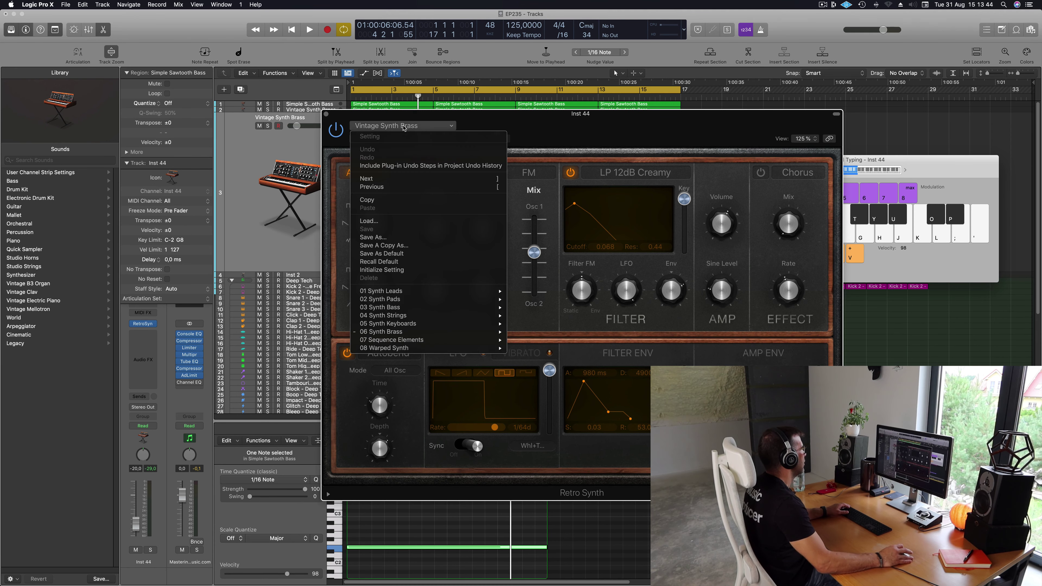
{"action": "mouse_move", "coordinate": [482, 301]}
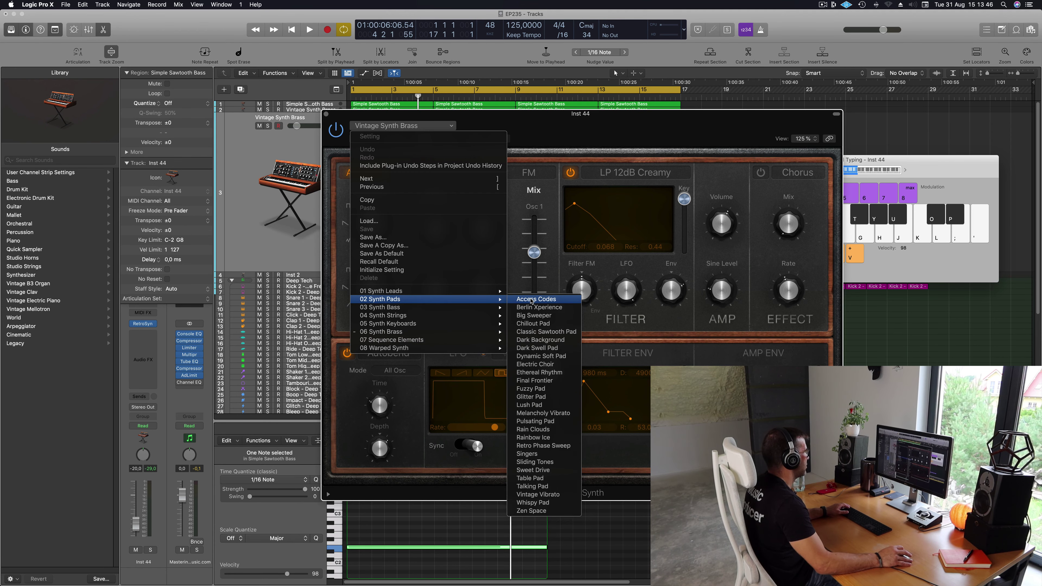
{"action": "left_click", "coordinate": [532, 429]}
{"action": "left_click_drag", "start_coordinate": [518, 117], "coordinate": [489, 233]}
{"action": "left_click", "coordinate": [408, 118]}
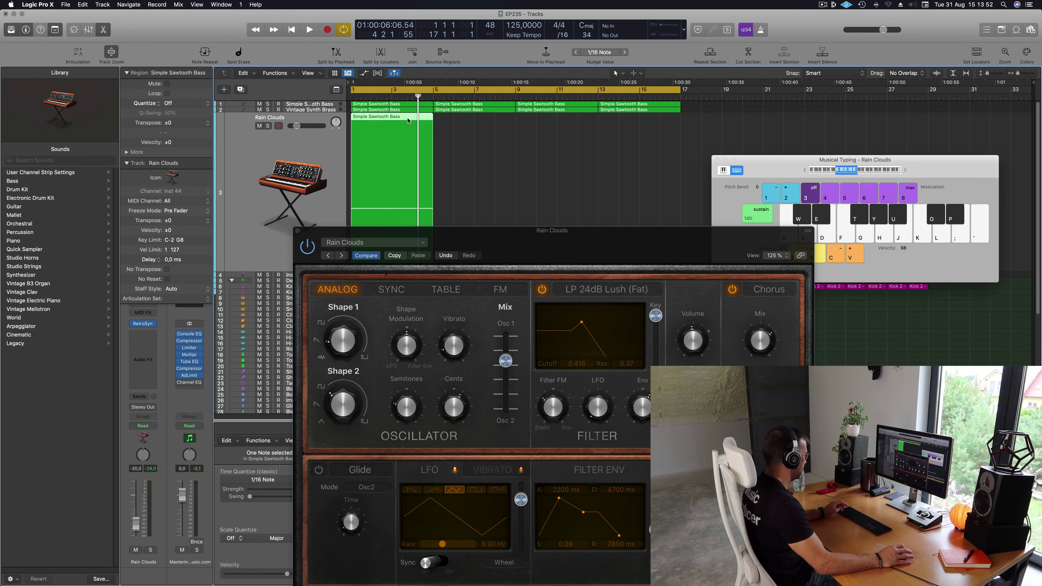
Step: Repeat the sustained-note region three times to fill bars 5 to 16 of the Rain Clouds track and start playback
{"action": "key", "text": "super+r"}
{"action": "key", "text": "super+r"}
{"action": "key", "text": "super+r"}
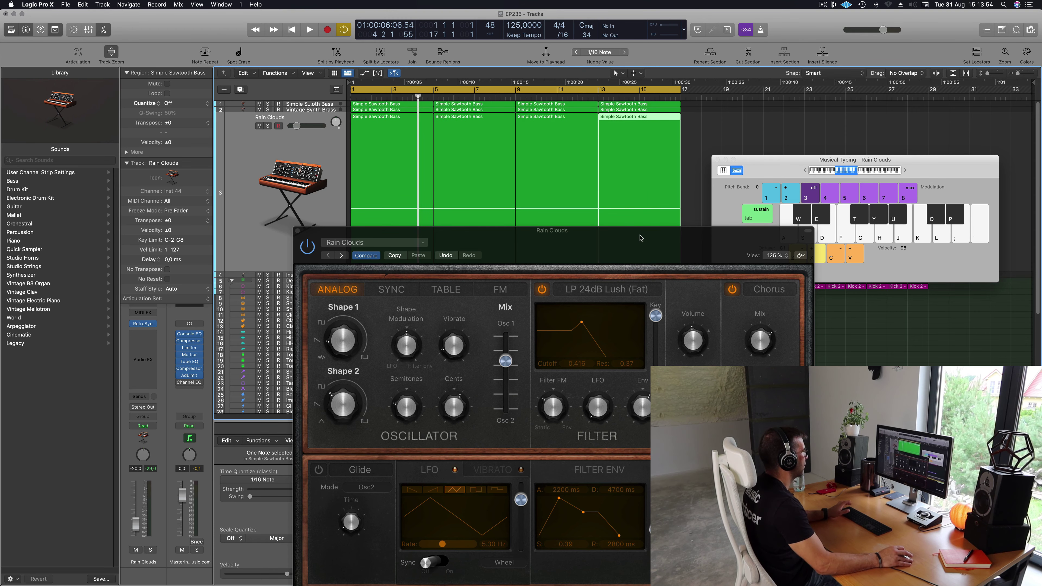
{"action": "left_click_drag", "start_coordinate": [642, 238], "coordinate": [692, 111]}
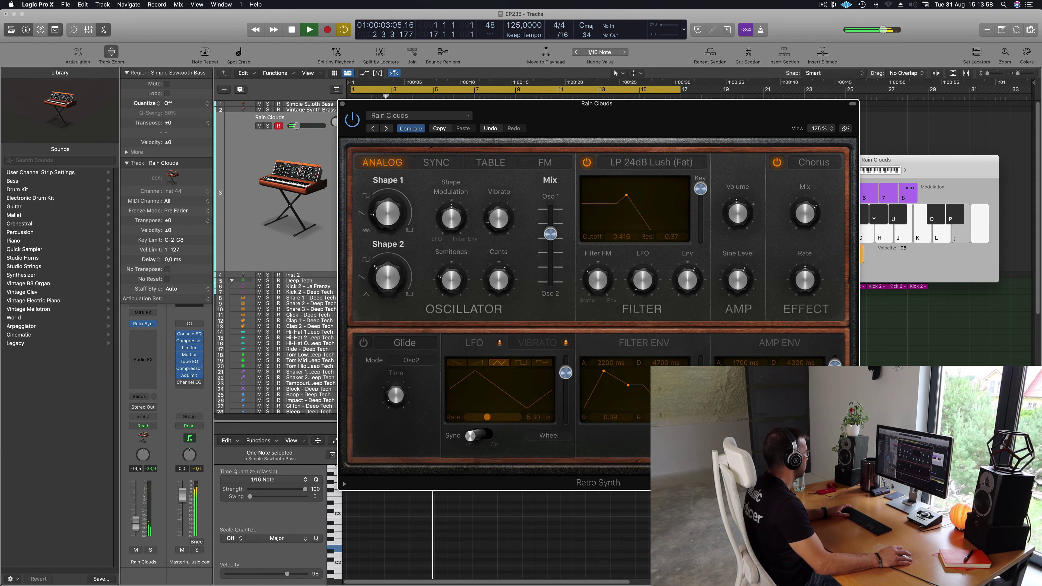
{"action": "key", "text": "super+w"}
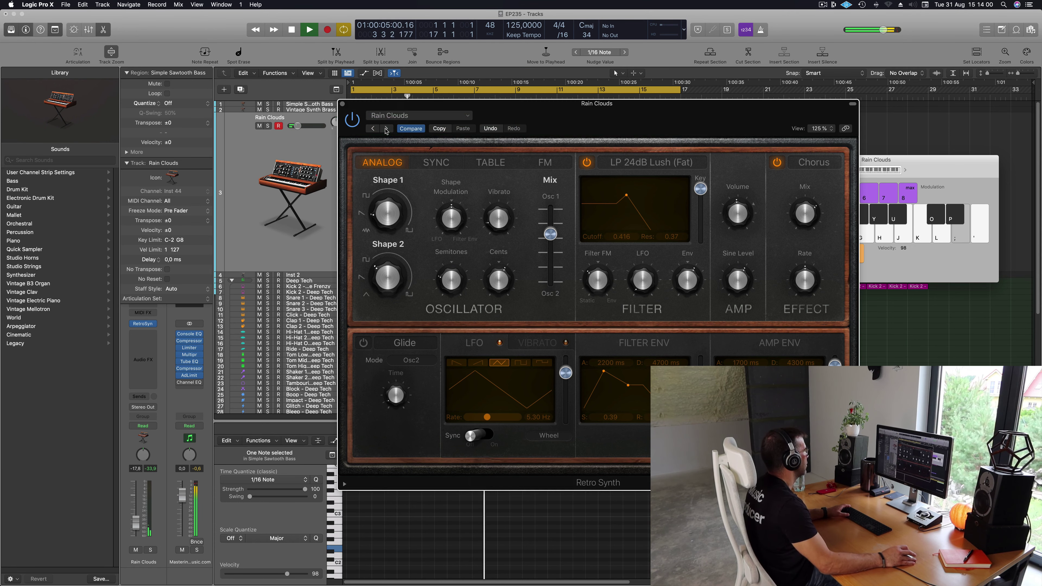
Step: Audition the pad presets following Rain Clouds in turn: Rainbow Ice, Retro Phase Sweep and Singers
{"action": "left_click", "coordinate": [386, 129]}
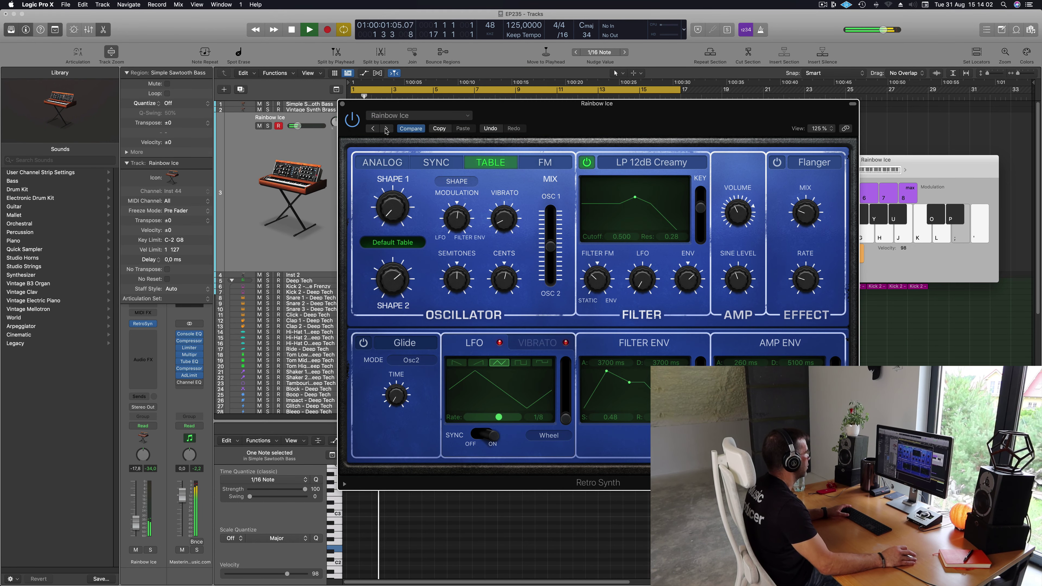
{"action": "left_click", "coordinate": [386, 129]}
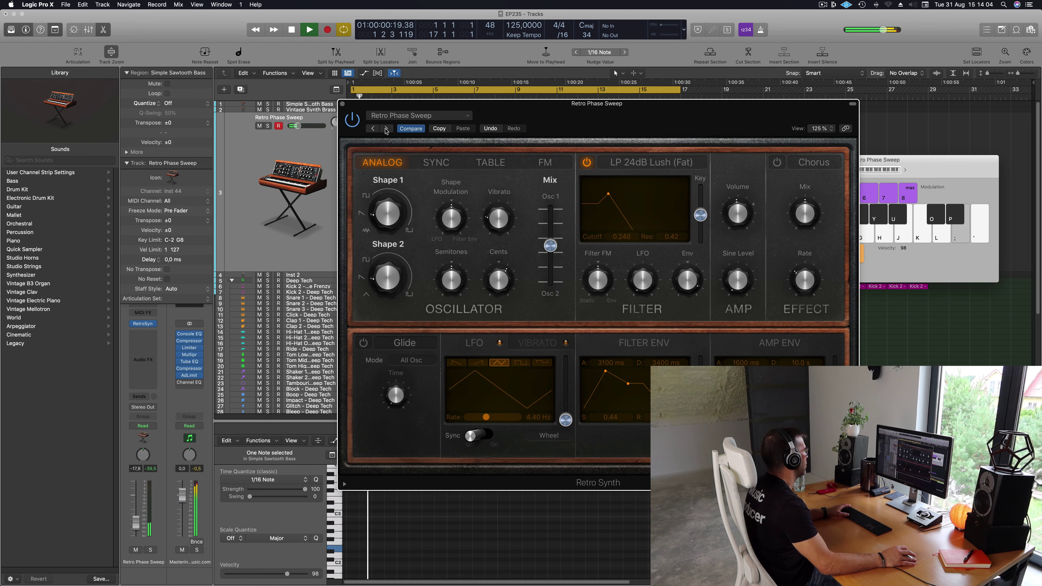
{"action": "left_click_drag", "start_coordinate": [587, 127], "coordinate": [555, 136]}
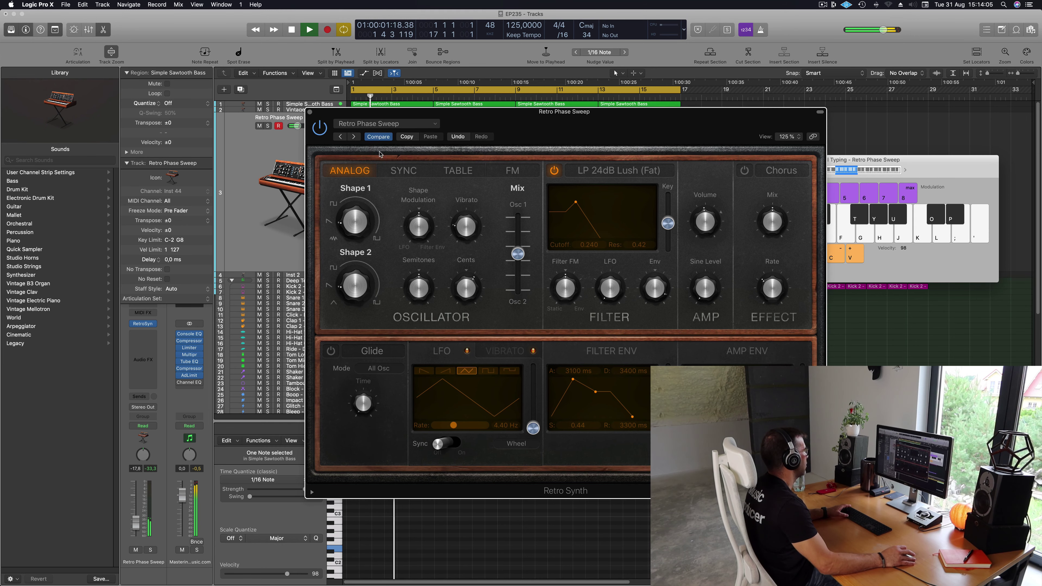
{"action": "left_click", "coordinate": [354, 137]}
{"action": "key", "text": "space"}
{"action": "left_click_drag", "start_coordinate": [495, 120], "coordinate": [514, 112]}
Step: Load the Chillout Pad preset from 02 Synth Pads into the pad track's Retro Synth
{"action": "left_click", "coordinate": [406, 115]}
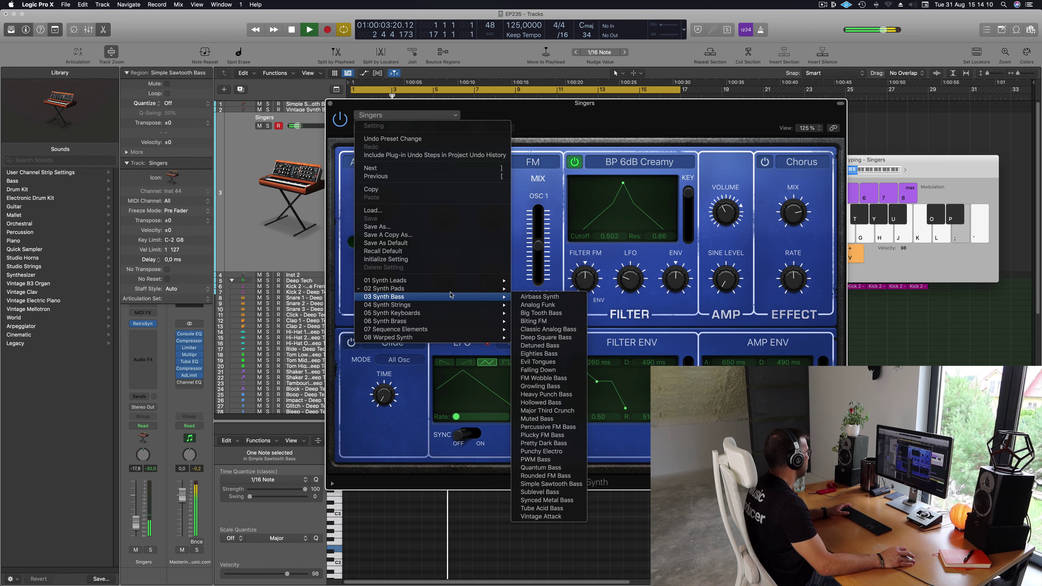
{"action": "mouse_move", "coordinate": [448, 288]}
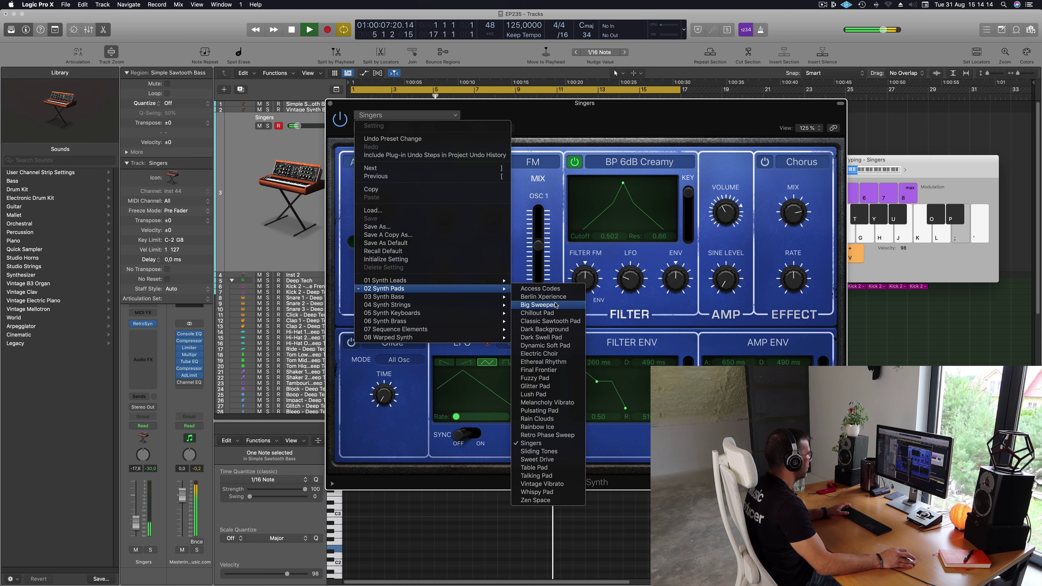
{"action": "left_click", "coordinate": [554, 314]}
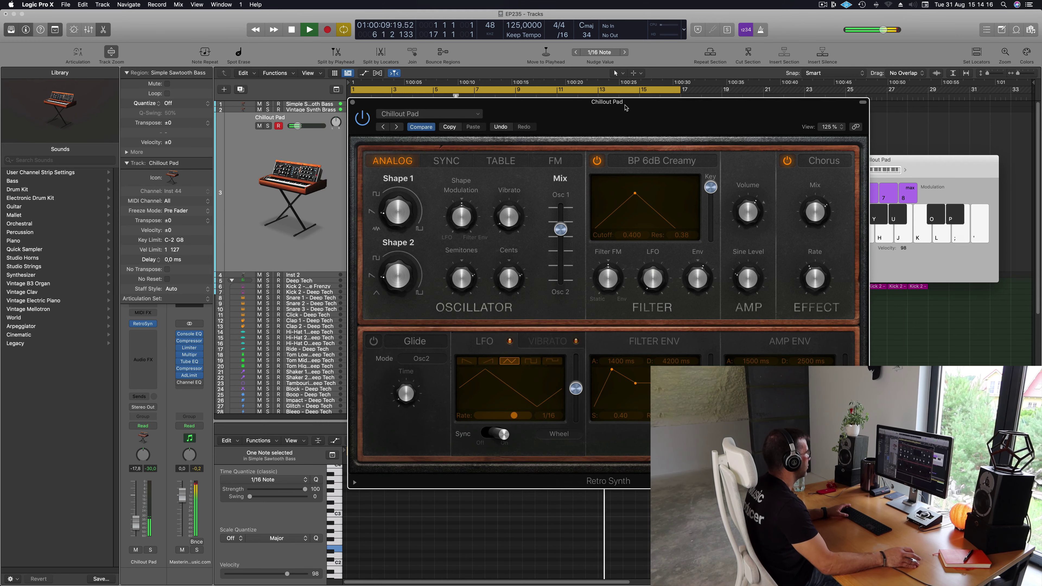
{"action": "mouse_move", "coordinate": [613, 104]}
{"action": "left_mouse_down"}
{"action": "mouse_move", "coordinate": [619, 91]}
{"action": "mouse_move", "coordinate": [627, 97]}
{"action": "left_mouse_up"}
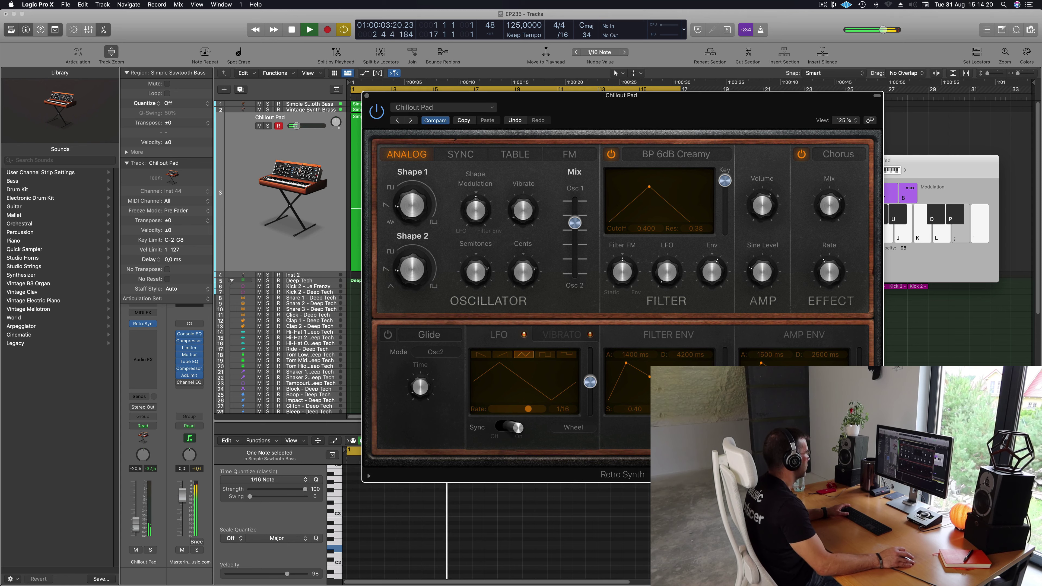
Step: Set Chillout Pad's filter envelope attack to 10.0 s, its filter cutoff to about 0.378 and its resonance to 0.30
{"action": "left_click_drag", "start_coordinate": [649, 190], "coordinate": [639, 191]}
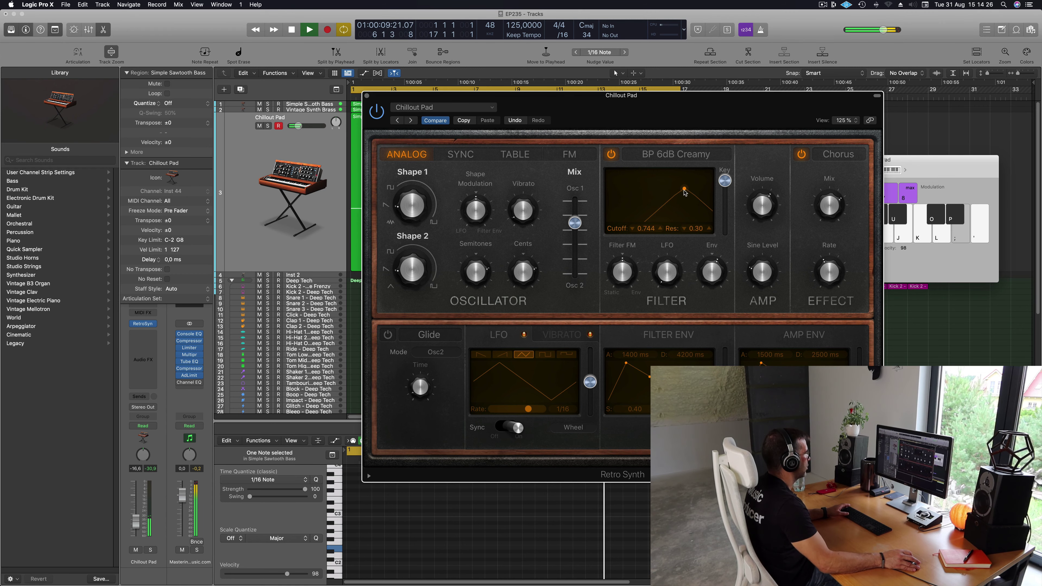
{"action": "left_click_drag", "start_coordinate": [697, 118], "coordinate": [726, 93]}
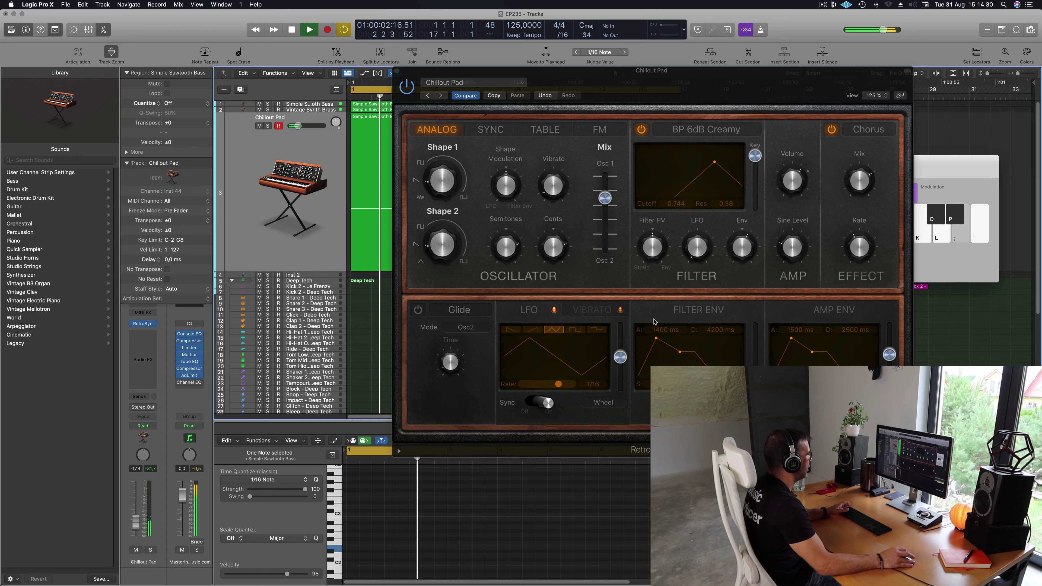
{"action": "left_click_drag", "start_coordinate": [656, 338], "coordinate": [671, 340]}
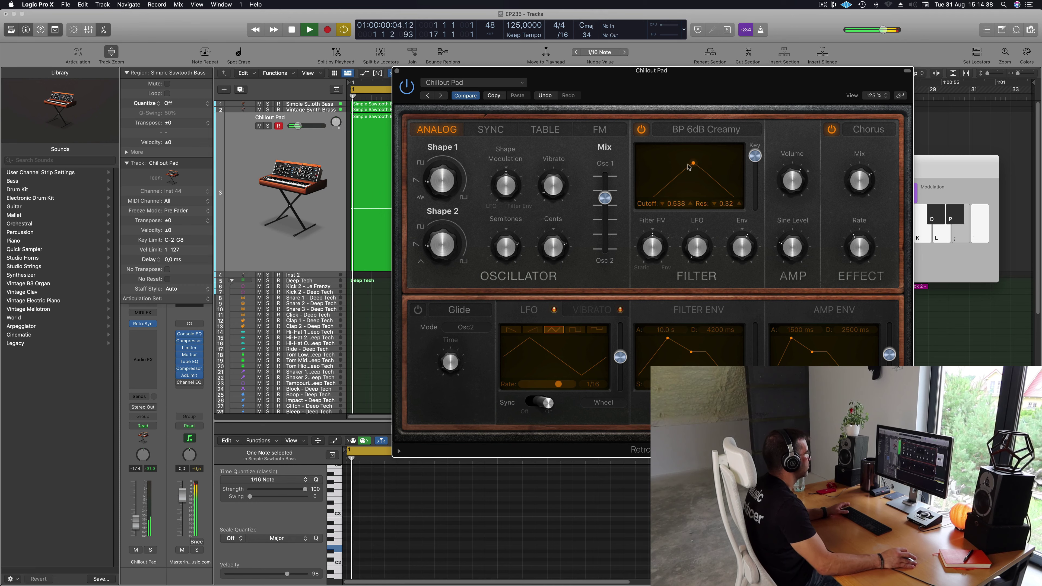
{"action": "left_click_drag", "start_coordinate": [716, 163], "coordinate": [677, 165]}
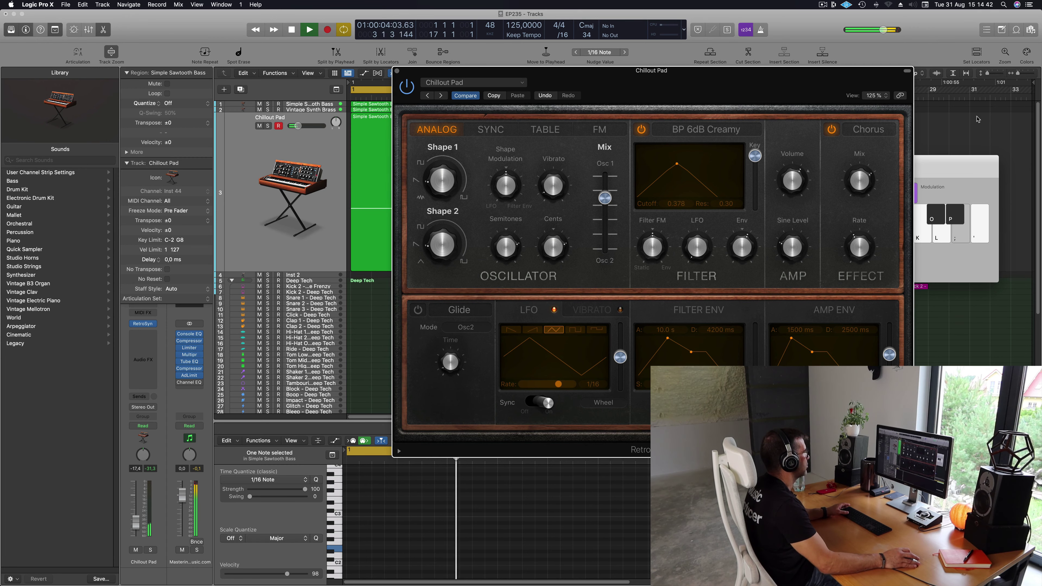
{"action": "left_click_drag", "start_coordinate": [670, 106], "coordinate": [796, 205]}
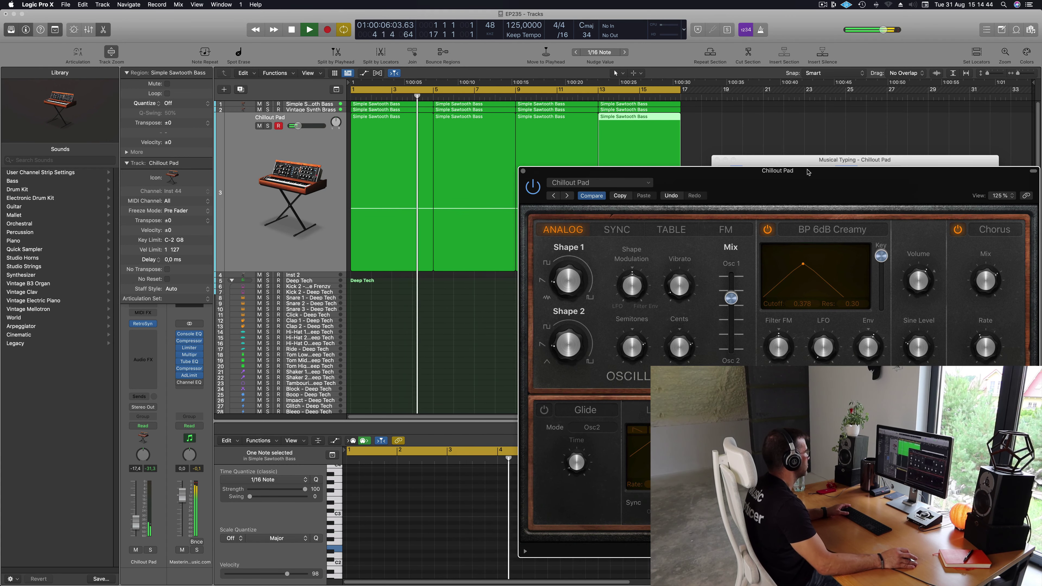
Step: Select all four regions on the Chillout Pad track and restart playback
{"action": "left_click", "coordinate": [283, 174]}
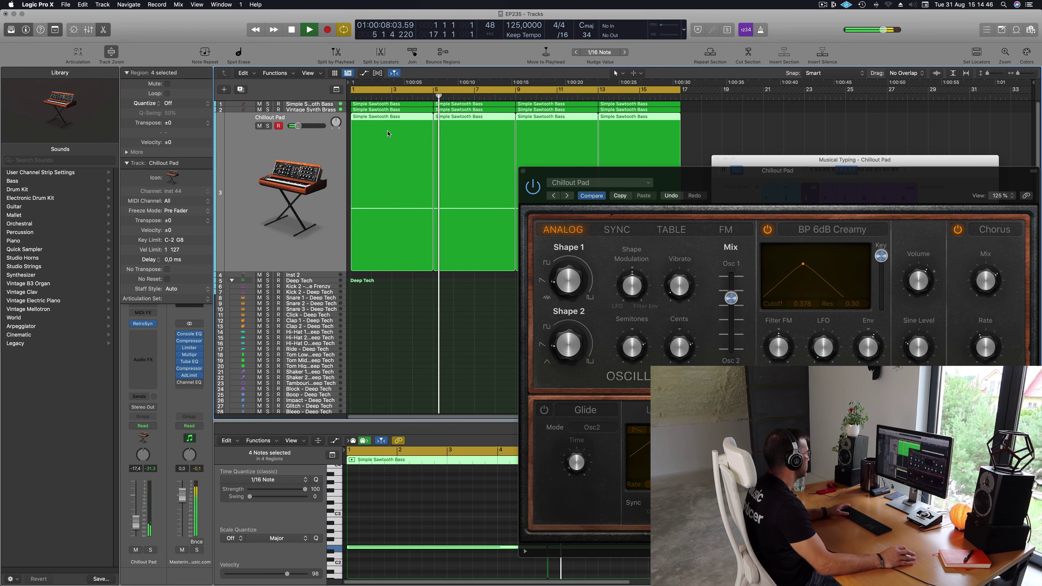
{"action": "key", "text": "space"}
{"action": "left_click_drag", "start_coordinate": [775, 179], "coordinate": [762, 143]}
{"action": "key", "text": "space"}
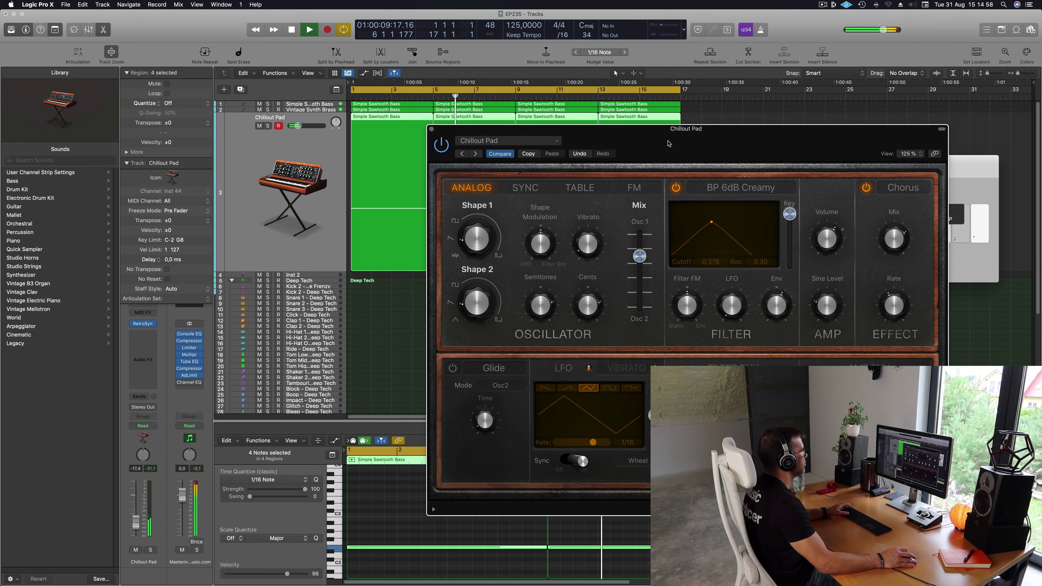
Step: Set the filter cutoff to 0.286, resonance to 0.32 and filter envelope decay to 590 ms, with amp envelope attack 0 ms and decay 10.0 s
{"action": "left_click_drag", "start_coordinate": [668, 143], "coordinate": [570, 136]}
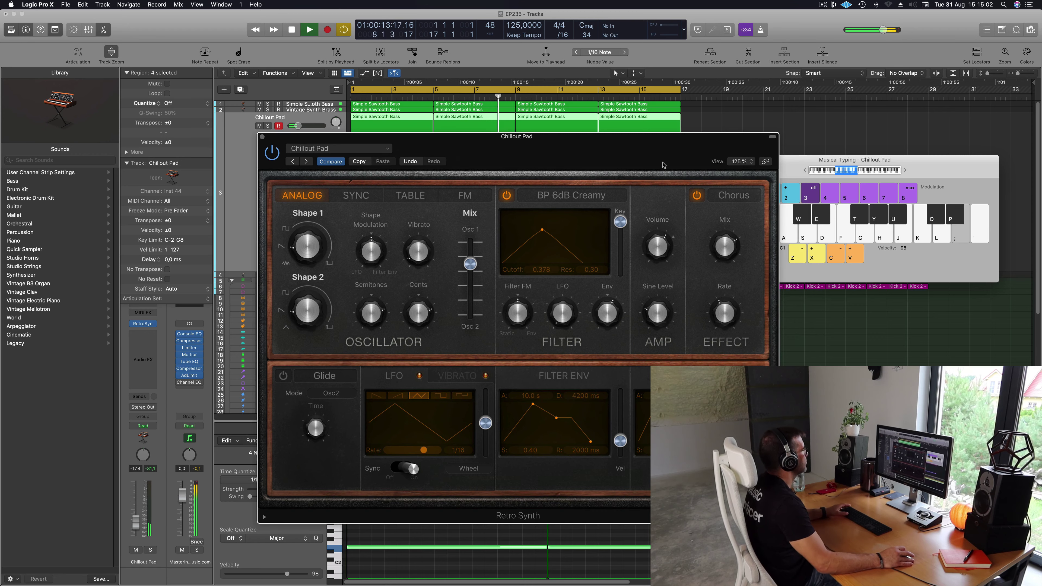
{"action": "left_click_drag", "start_coordinate": [641, 152], "coordinate": [730, 126]}
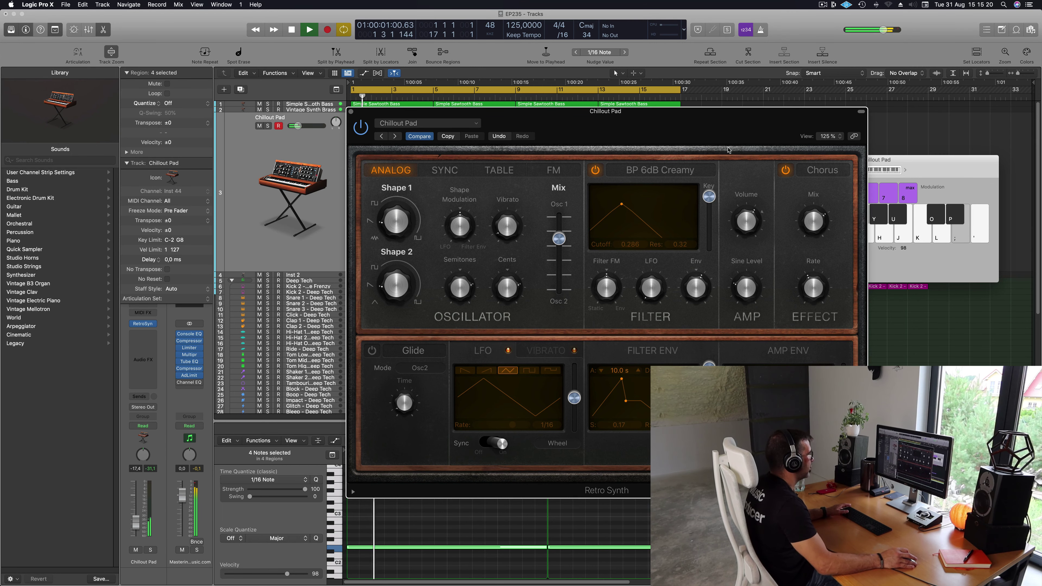
{"action": "left_click_drag", "start_coordinate": [674, 125], "coordinate": [761, 103]}
{"action": "left_click_drag", "start_coordinate": [828, 382], "coordinate": [845, 344]}
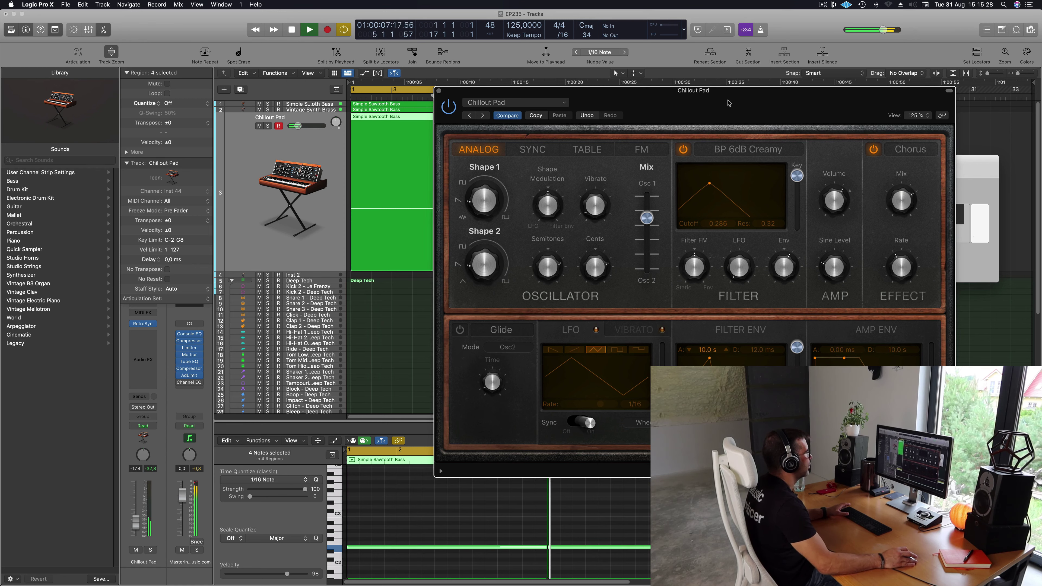
{"action": "left_click_drag", "start_coordinate": [728, 103], "coordinate": [792, 101]}
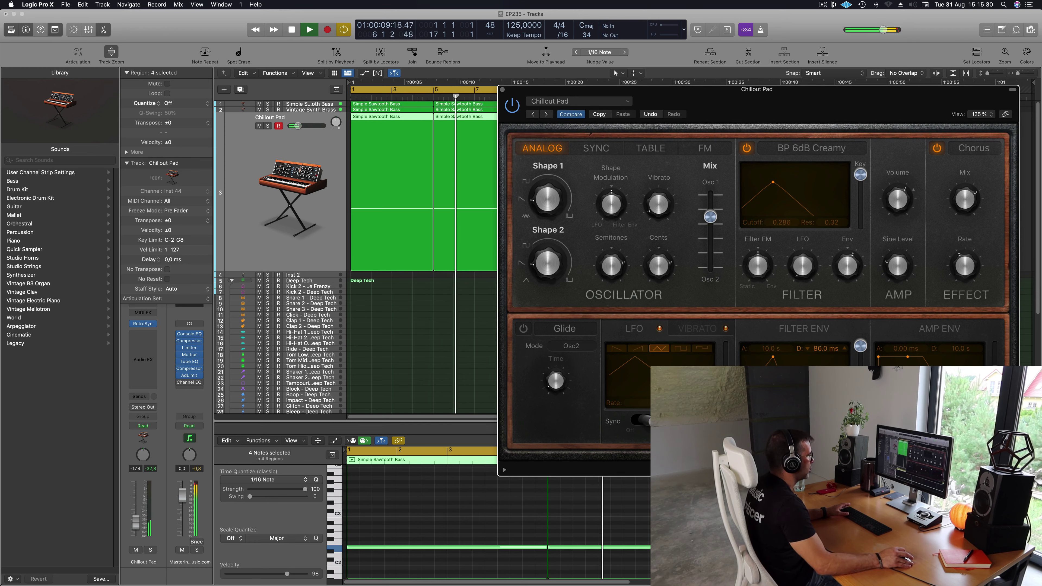
{"action": "left_click_drag", "start_coordinate": [779, 386], "coordinate": [786, 386]}
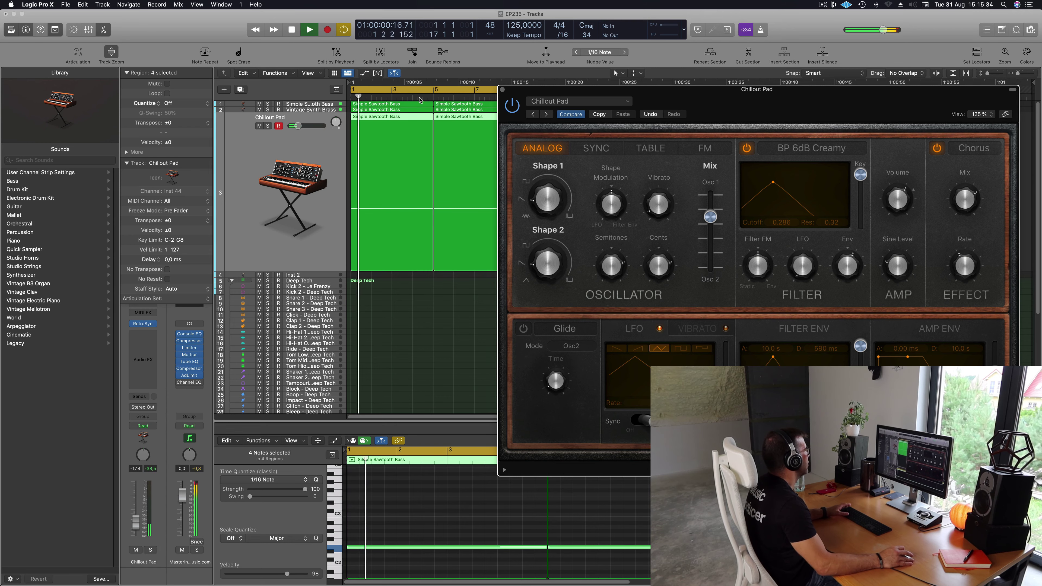
Step: Select the first two Chillout Pad regions and delete the note in the second one
{"action": "key", "text": "super+k"}
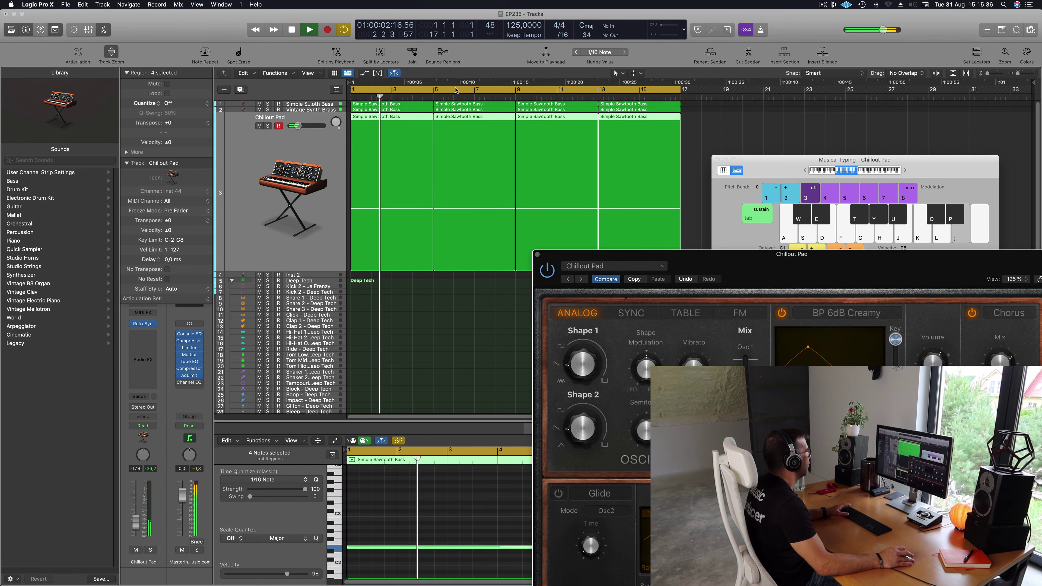
{"action": "left_click_drag", "start_coordinate": [391, 295], "coordinate": [478, 161]}
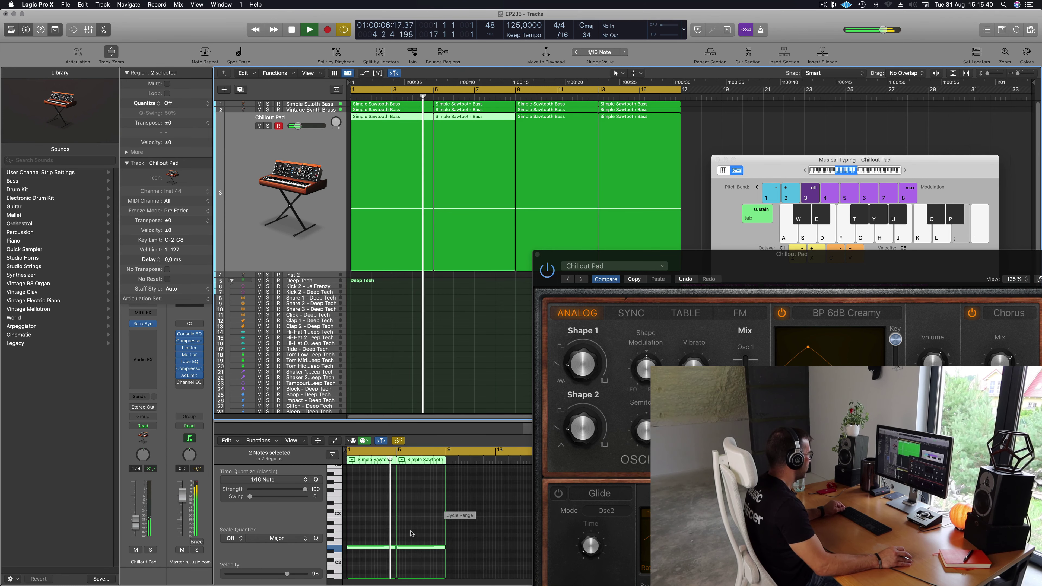
{"action": "left_click", "coordinate": [418, 548]}
{"action": "key", "text": "BackSpace"}
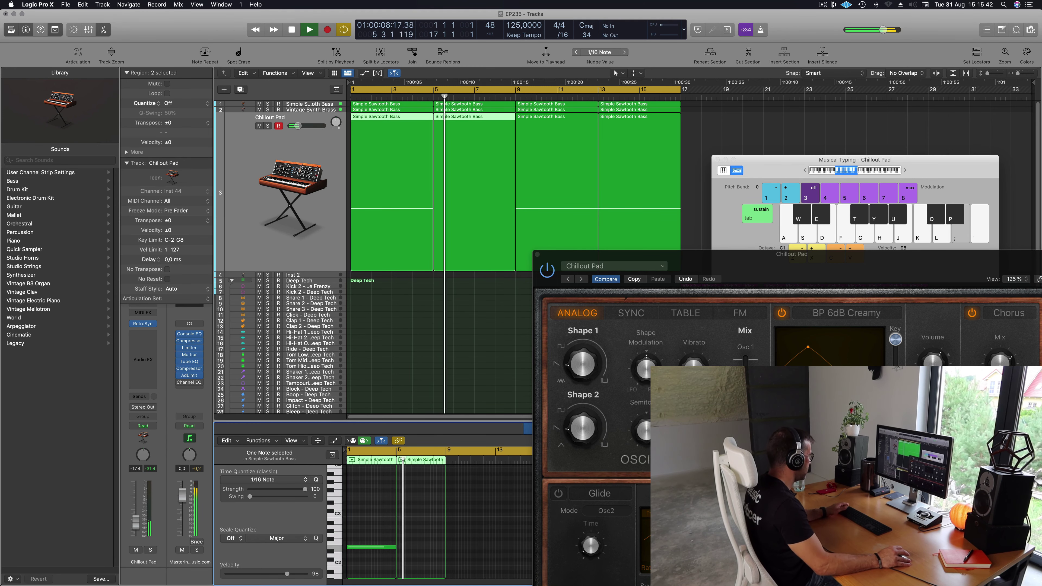
Step: Join the Chillout Pad regions at bars 1 and 5 into one eight-bar region
{"action": "left_click", "coordinate": [404, 290]}
{"action": "key", "text": "alt+Right"}
{"action": "left_click_drag", "start_coordinate": [404, 288], "coordinate": [476, 246]}
{"action": "key", "text": "super+z"}
{"action": "left_click_drag", "start_coordinate": [396, 285], "coordinate": [474, 244]}
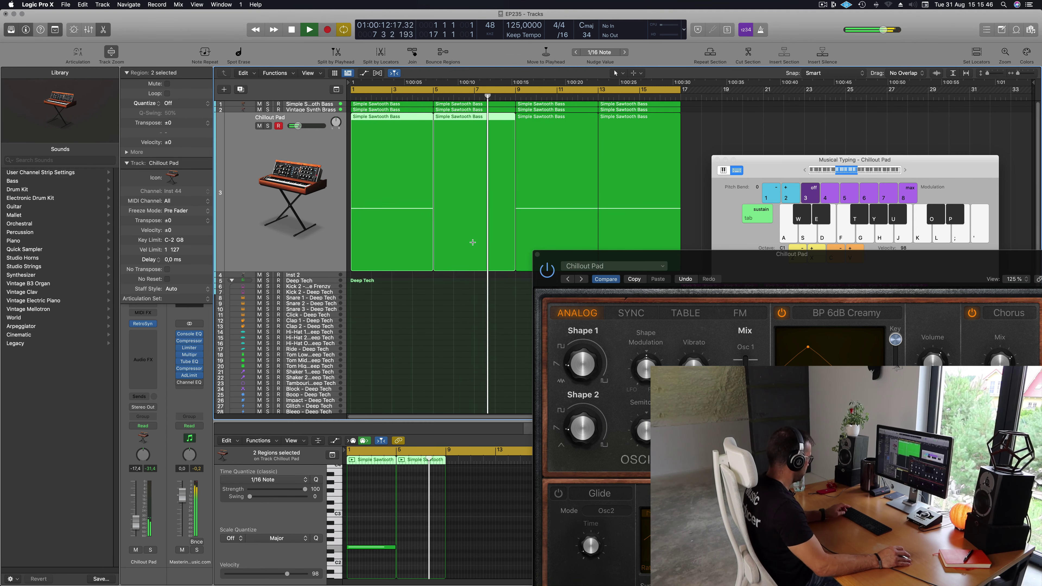
{"action": "key", "text": "super+j"}
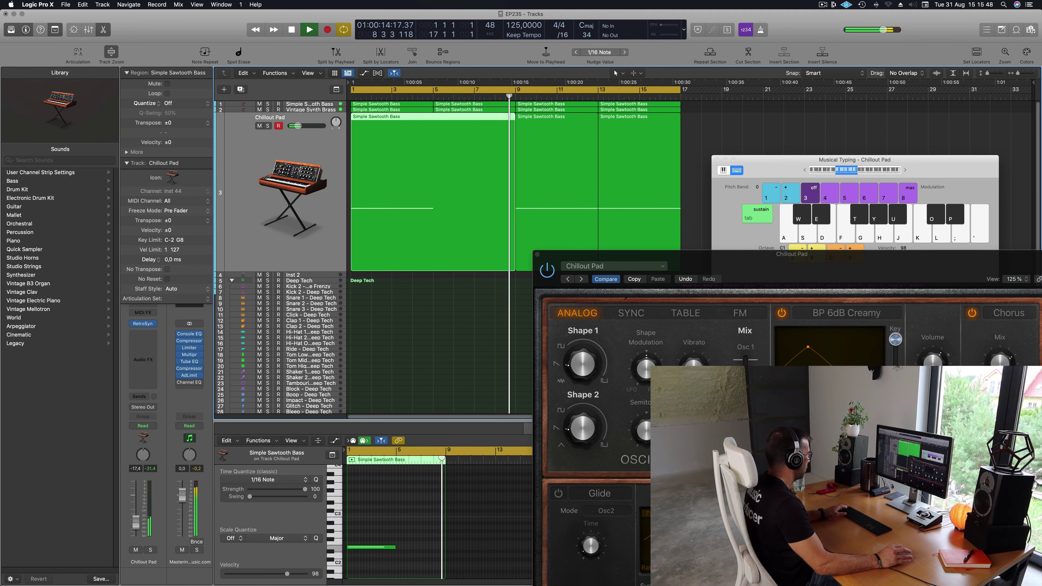
Step: Stretch the note across the whole eight-bar region and add a copy of it one octave higher
{"action": "left_click_drag", "start_coordinate": [395, 548], "coordinate": [390, 500]}
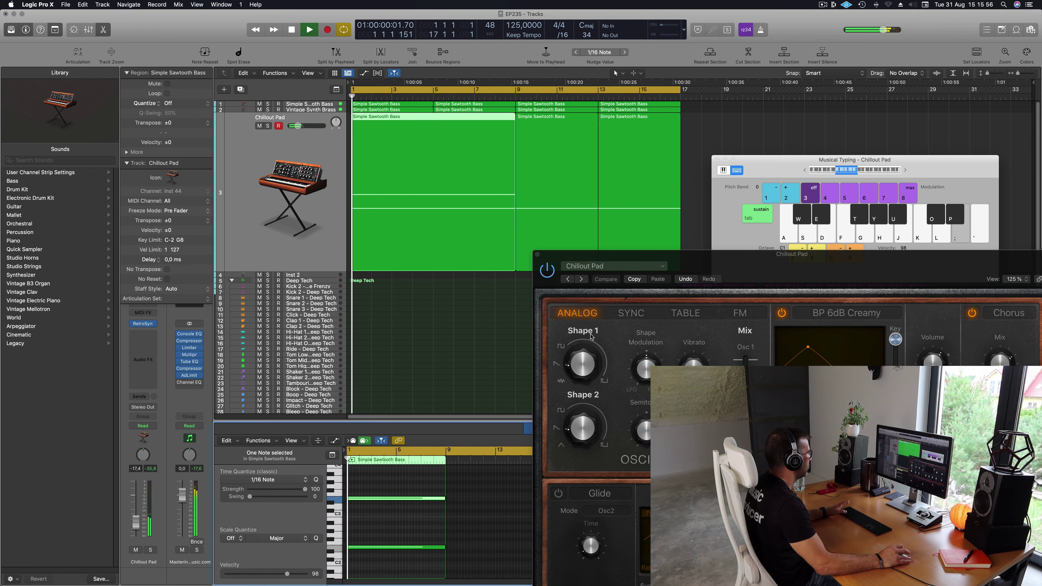
{"action": "left_click_drag", "start_coordinate": [912, 254], "coordinate": [649, 241]}
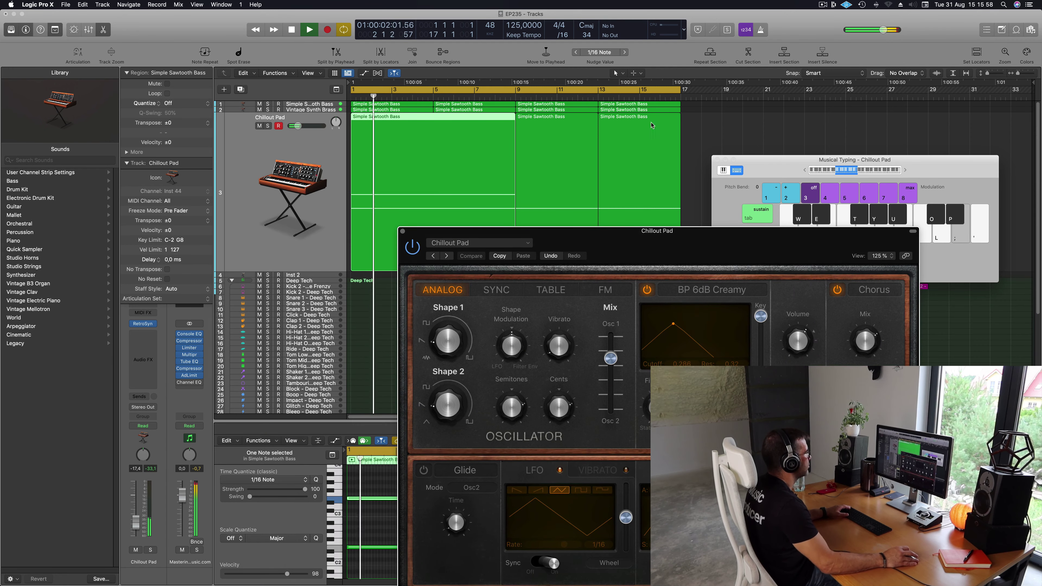
Step: Delete the two old Chillout Pad regions from bar 9 onward and copy the eight-bar region to bar 9
{"action": "left_click_drag", "start_coordinate": [704, 125], "coordinate": [433, 191]}
{"action": "key", "text": "Delete"}
{"action": "key", "text": "Return"}
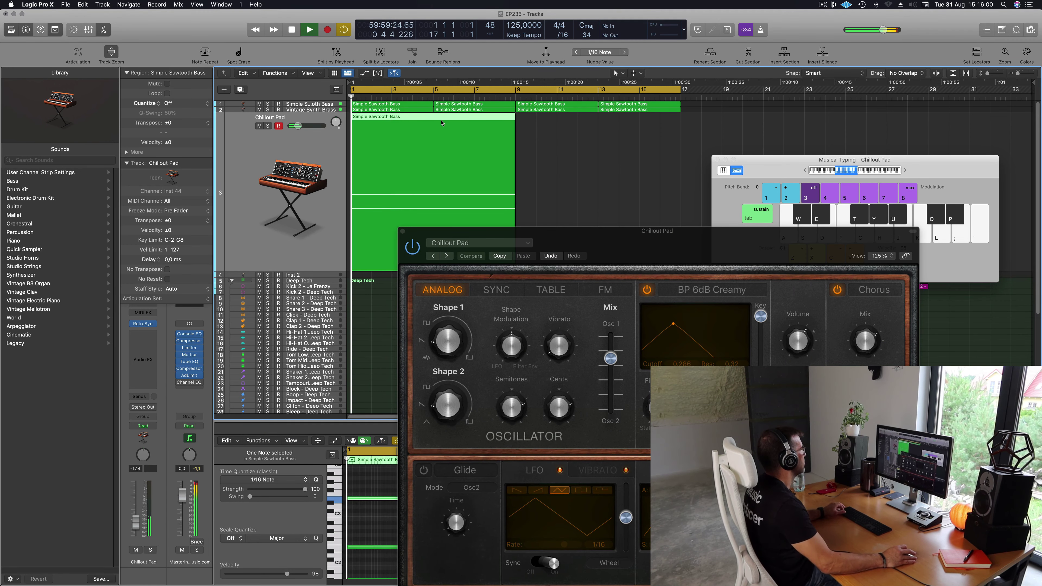
{"action": "left_click_drag", "start_coordinate": [441, 117], "coordinate": [608, 124]}
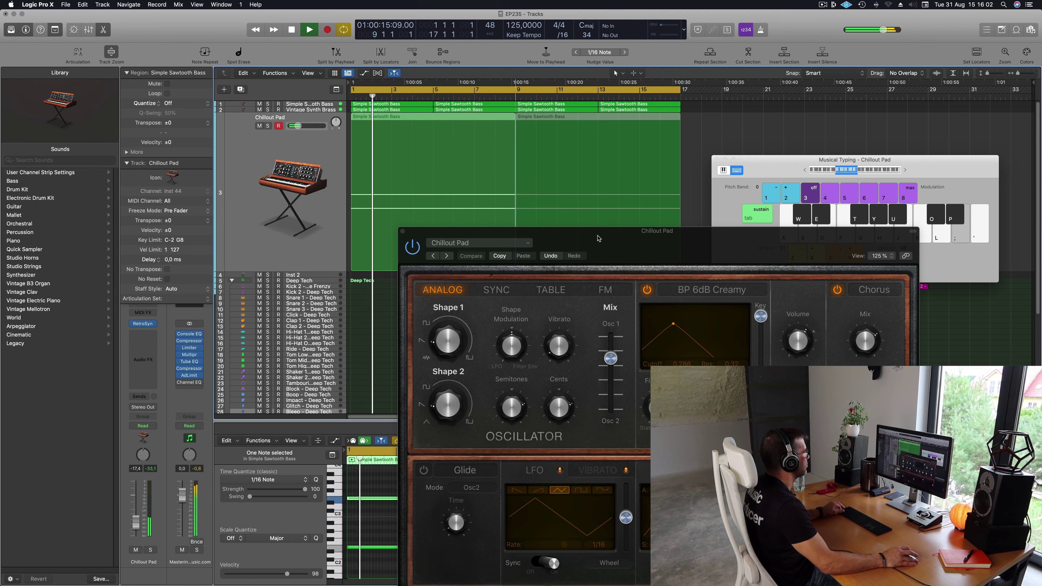
{"action": "left_click_drag", "start_coordinate": [598, 235], "coordinate": [712, 176]}
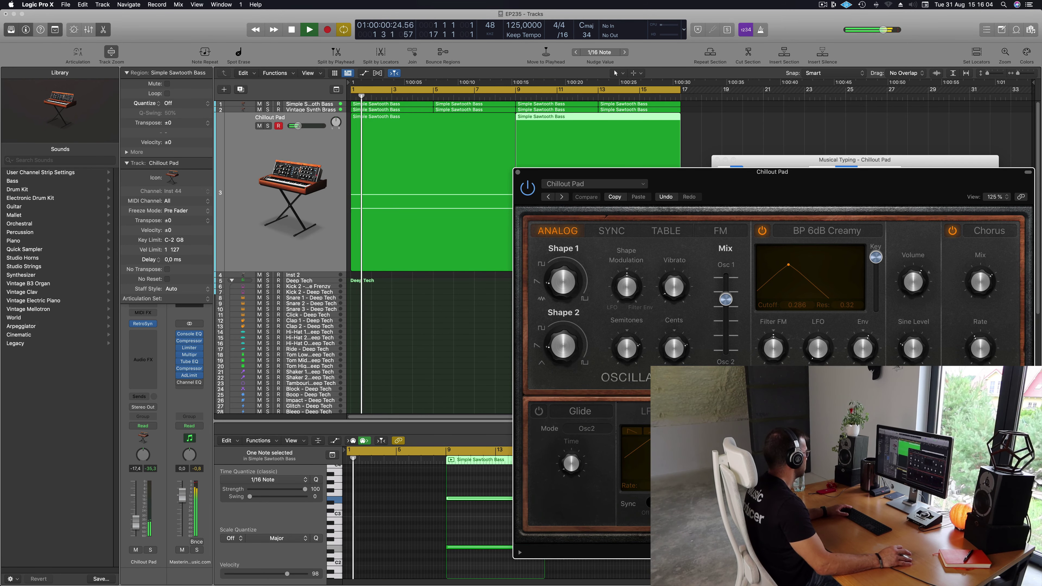
Step: Lower the Chillout Pad track's volume to -20.5 dB and adjust the filter's Env amount while replaying from the start
{"action": "left_click_drag", "start_coordinate": [136, 527], "coordinate": [135, 526]}
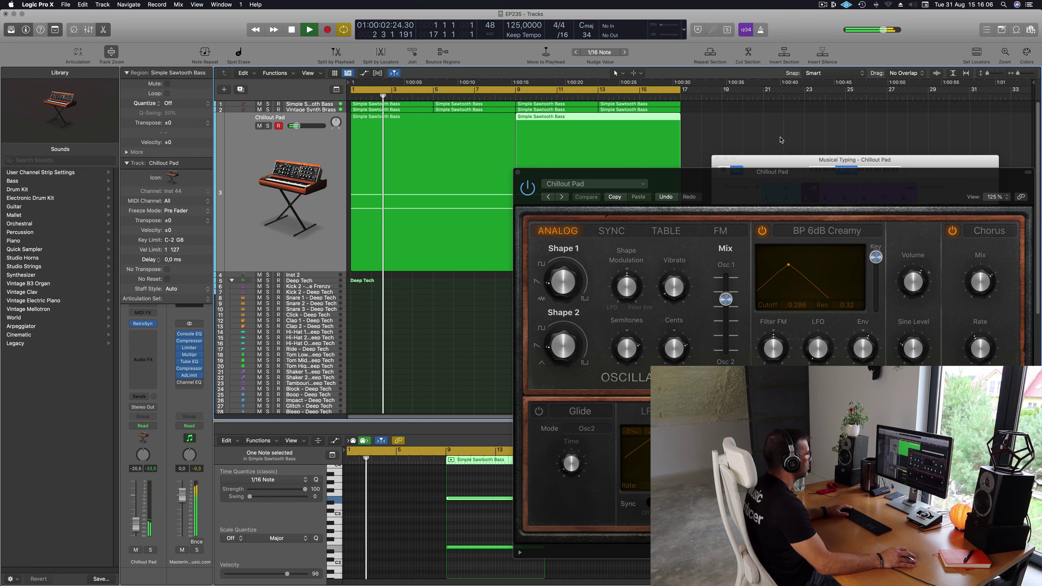
{"action": "left_click_drag", "start_coordinate": [777, 172], "coordinate": [605, 173]}
{"action": "key", "text": "Return"}
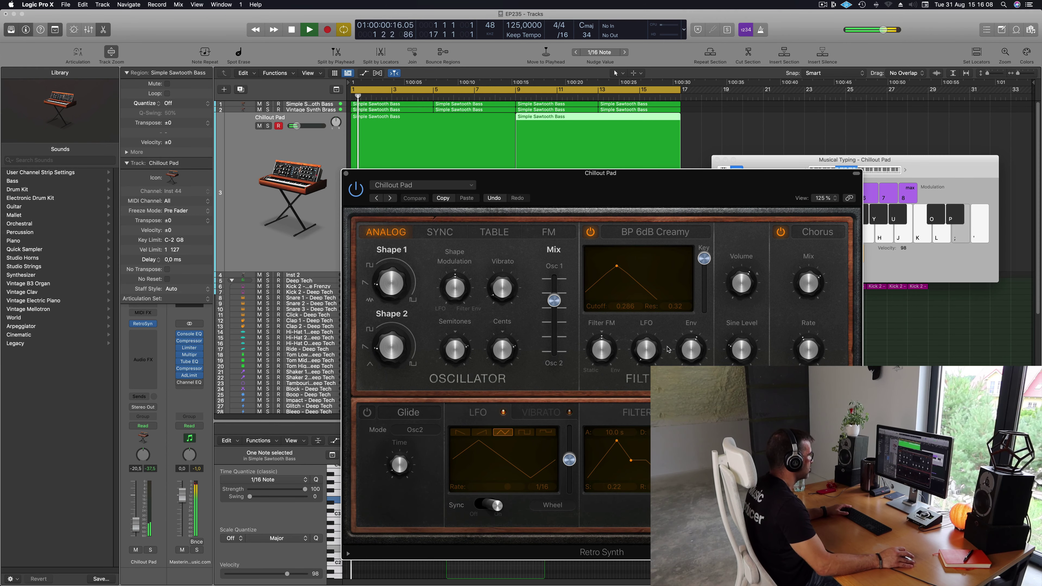
{"action": "left_click_drag", "start_coordinate": [689, 349], "coordinate": [695, 317]}
{"action": "key", "text": "Return"}
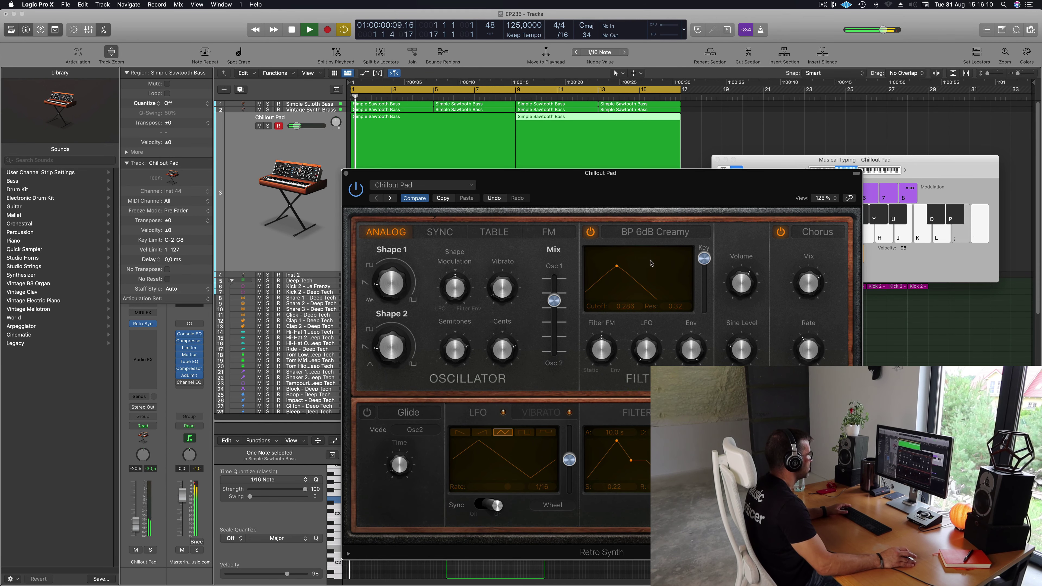
Step: Change the Chillout Pad's filter type to LP 12dB Creamy and set its cutoff to 0.344 and resonance to 0.31
{"action": "left_click", "coordinate": [640, 232]}
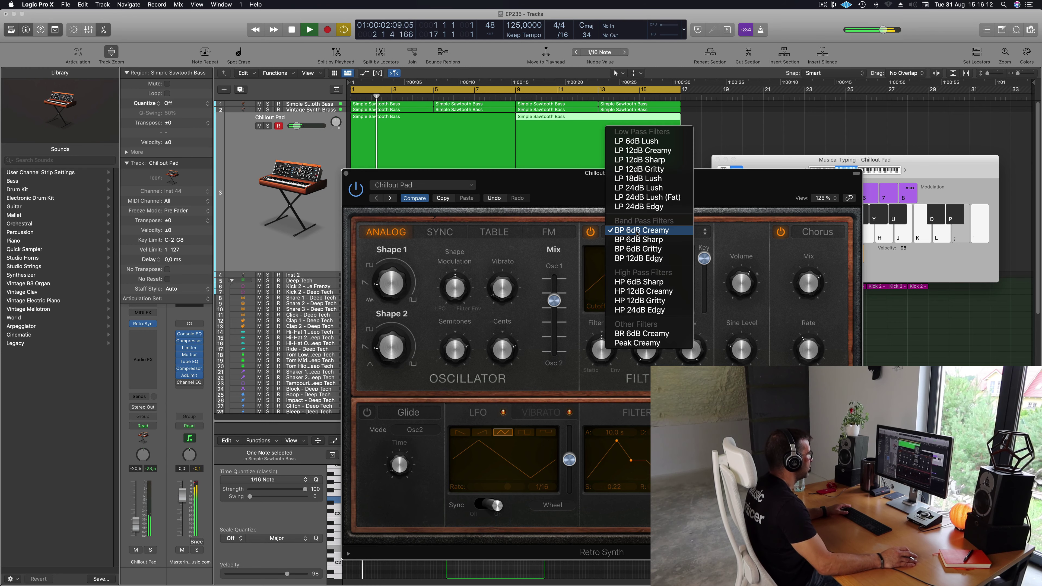
{"action": "left_click_drag", "start_coordinate": [719, 177], "coordinate": [682, 233]}
{"action": "key", "text": "space"}
{"action": "key", "text": "space"}
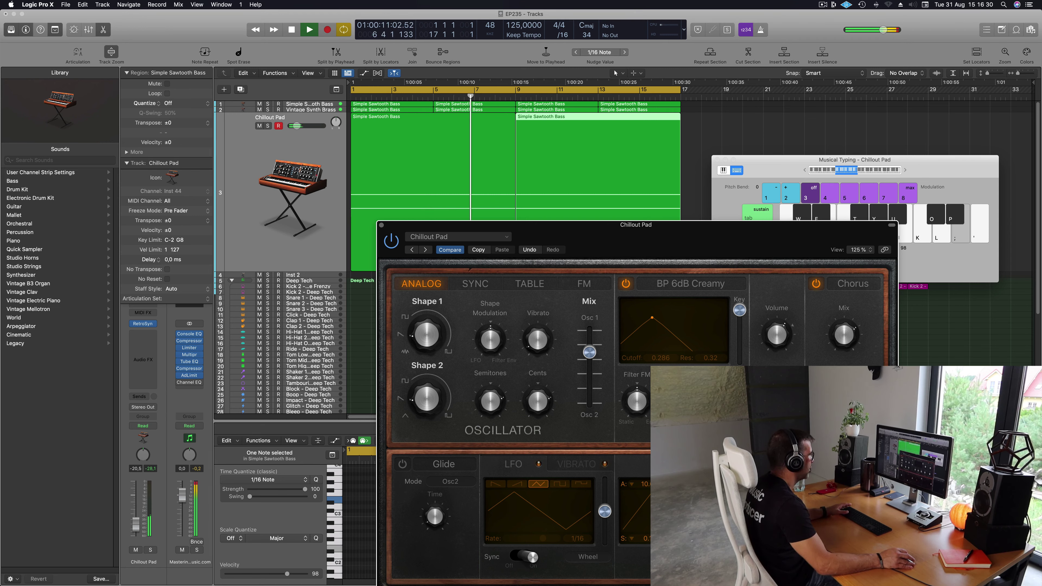
{"action": "key", "text": "Return"}
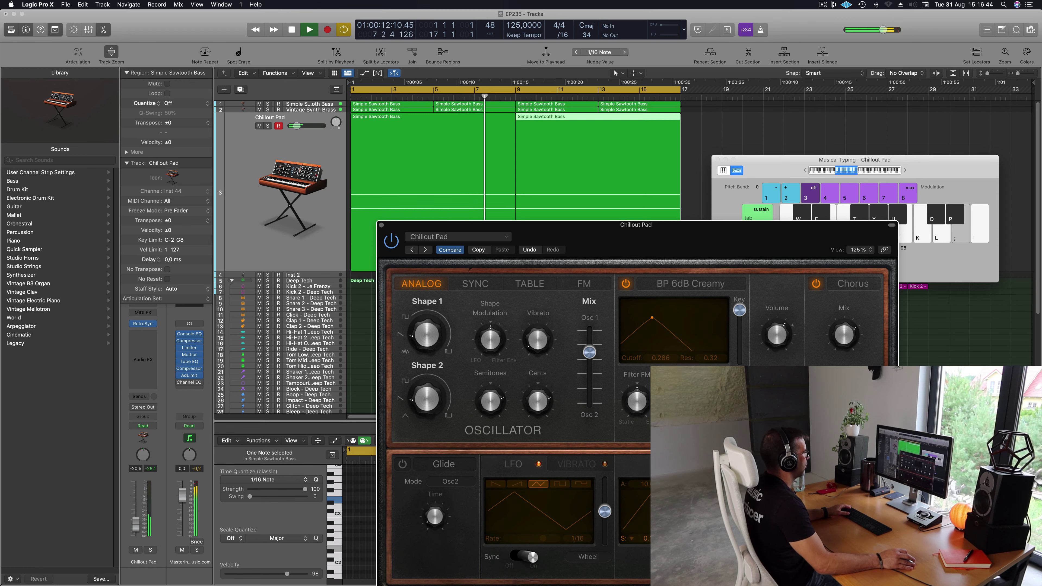
{"action": "left_click", "coordinate": [688, 283]}
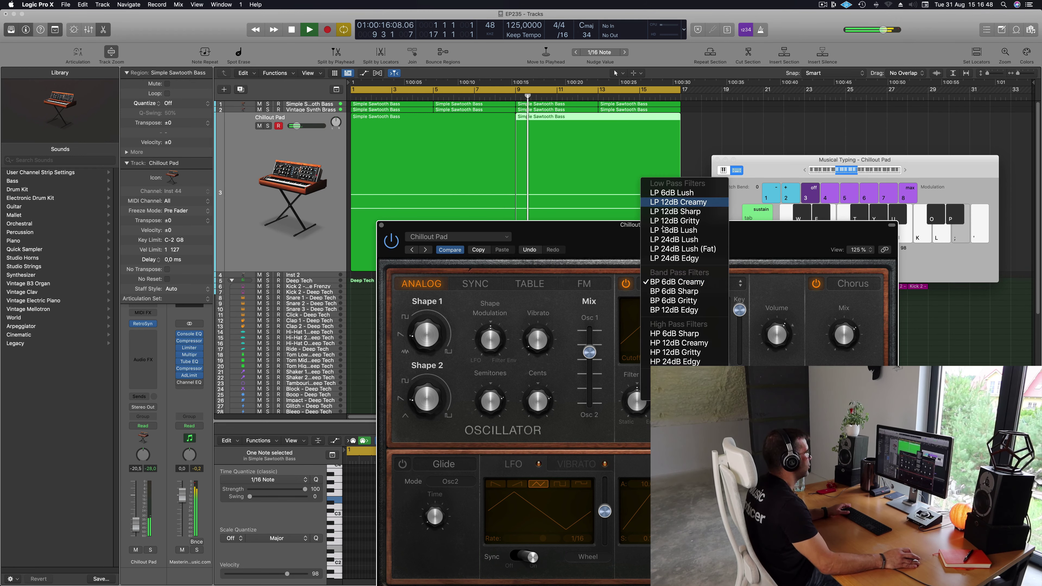
{"action": "left_click", "coordinate": [677, 202]}
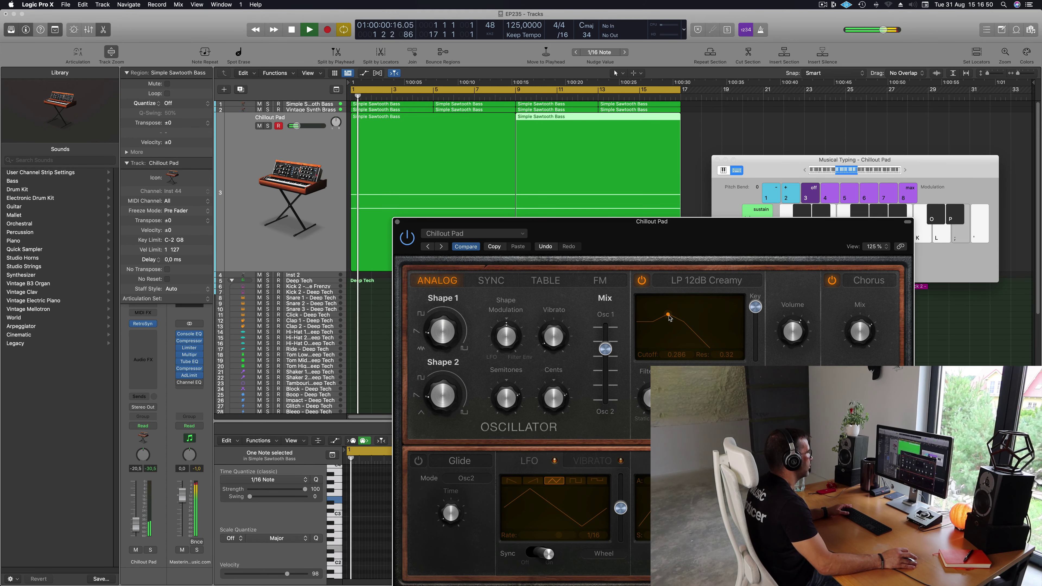
{"action": "left_click_drag", "start_coordinate": [669, 315], "coordinate": [675, 318]}
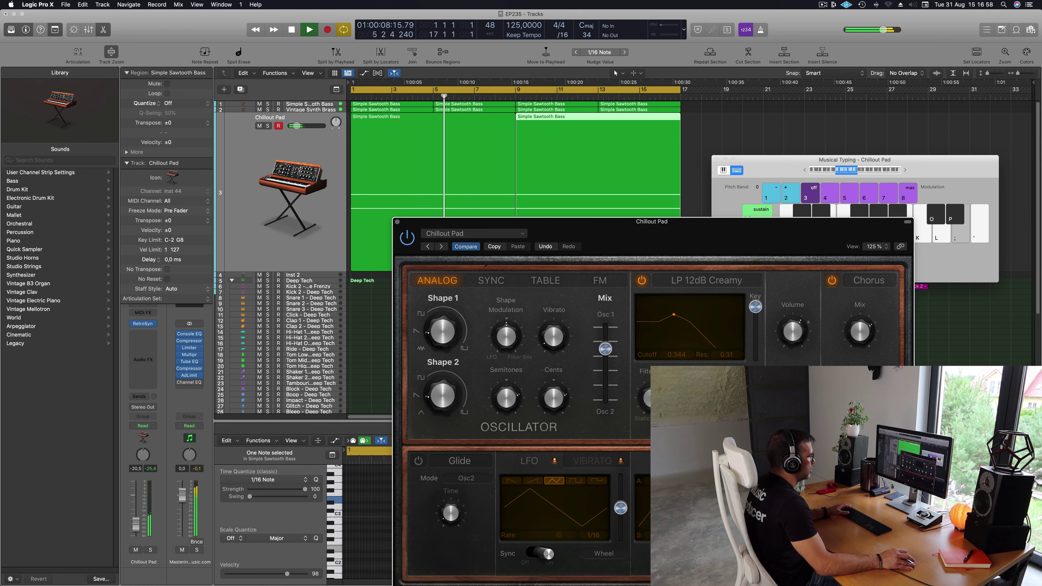
Step: Switch the Chillout Pad's LFO to a square wave at a 1/32 rate and adjust its modulation amount
{"action": "left_click_drag", "start_coordinate": [732, 241], "coordinate": [782, 243]}
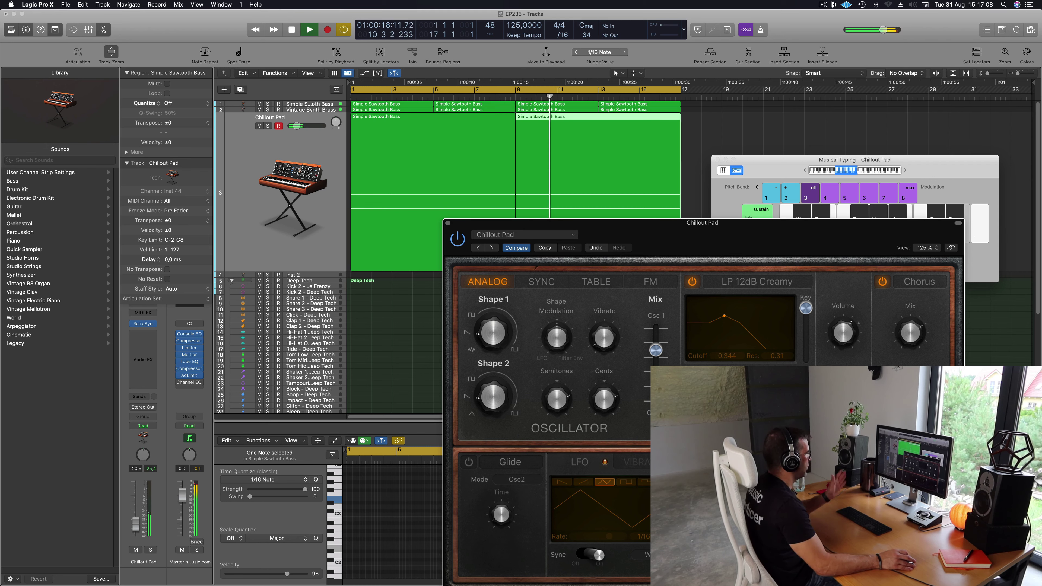
{"action": "left_click_drag", "start_coordinate": [742, 236], "coordinate": [789, 145]}
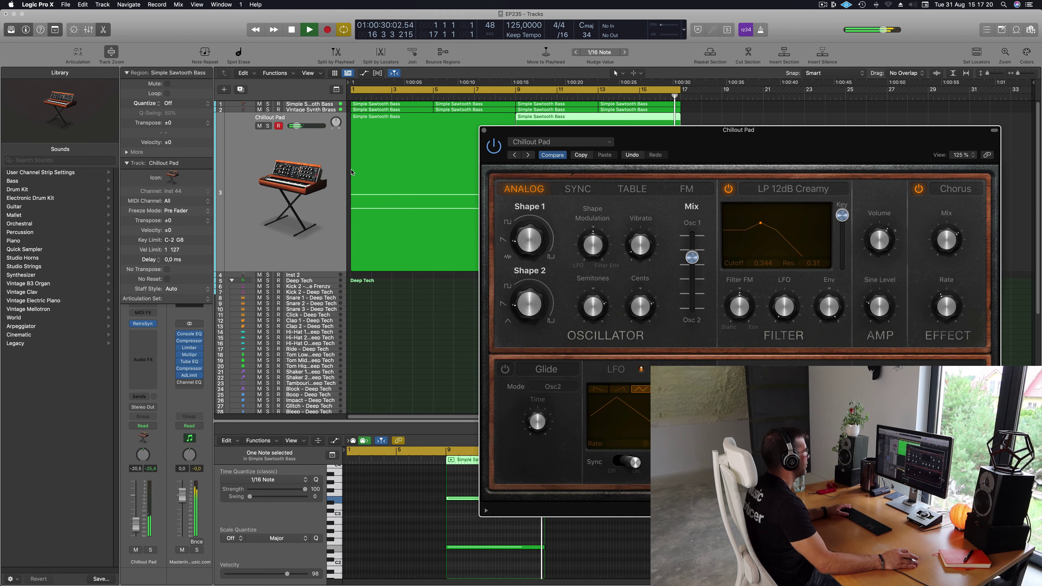
{"action": "left_click", "coordinate": [253, 200]}
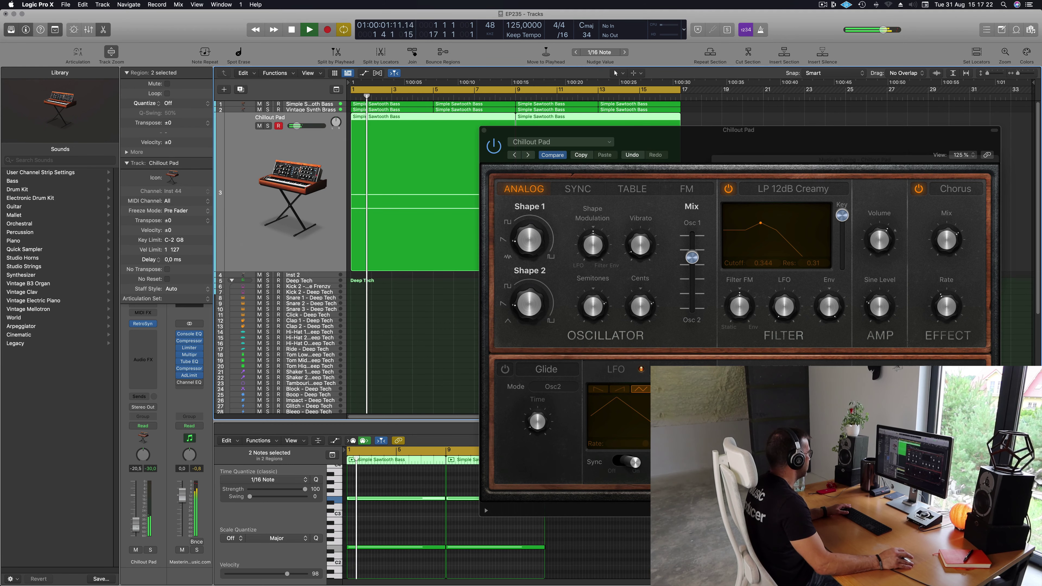
{"action": "left_click_drag", "start_coordinate": [631, 167], "coordinate": [509, 155]}
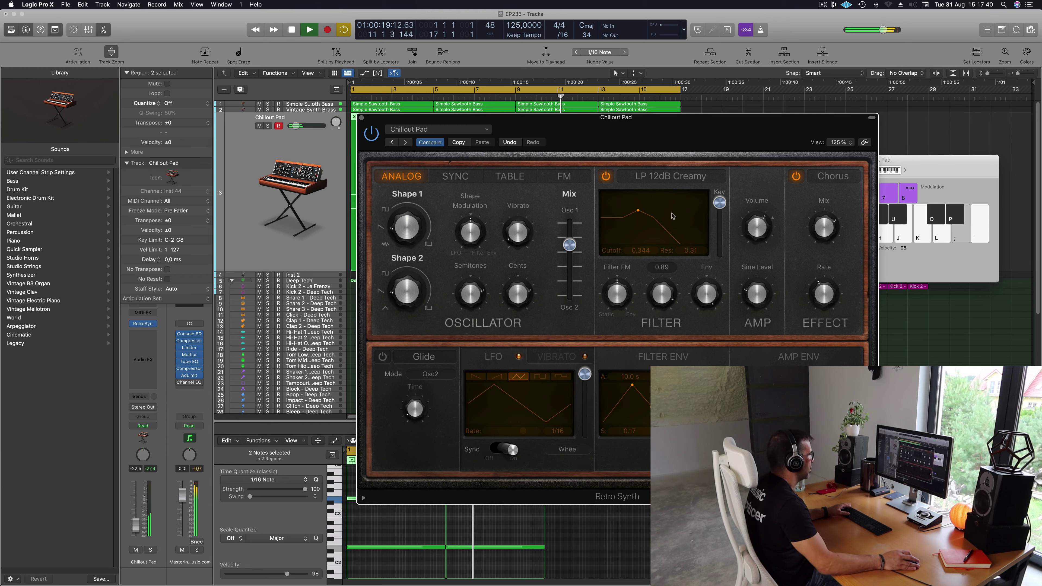
{"action": "left_click", "coordinate": [538, 378]}
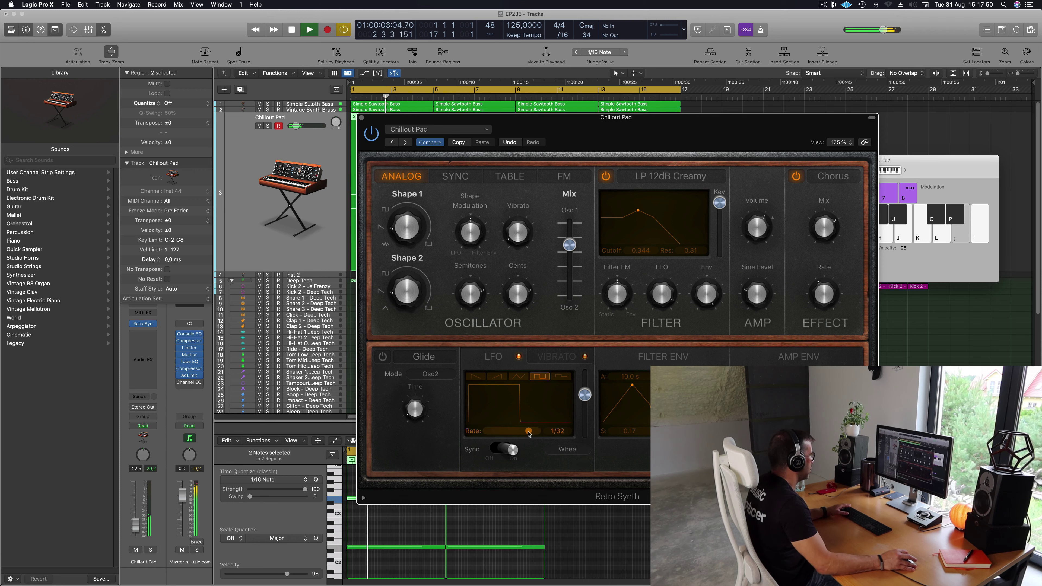
{"action": "left_click_drag", "start_coordinate": [589, 409], "coordinate": [585, 440]}
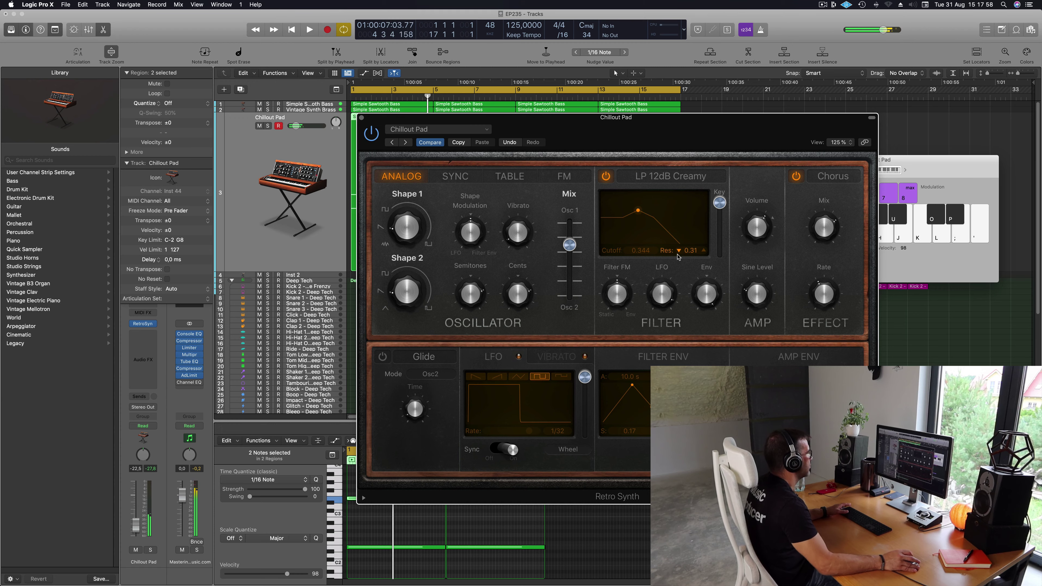
Step: Set the filter's LFO amount to 0.64 and replay the loop from the start
{"action": "left_click_drag", "start_coordinate": [602, 148], "coordinate": [724, 145]}
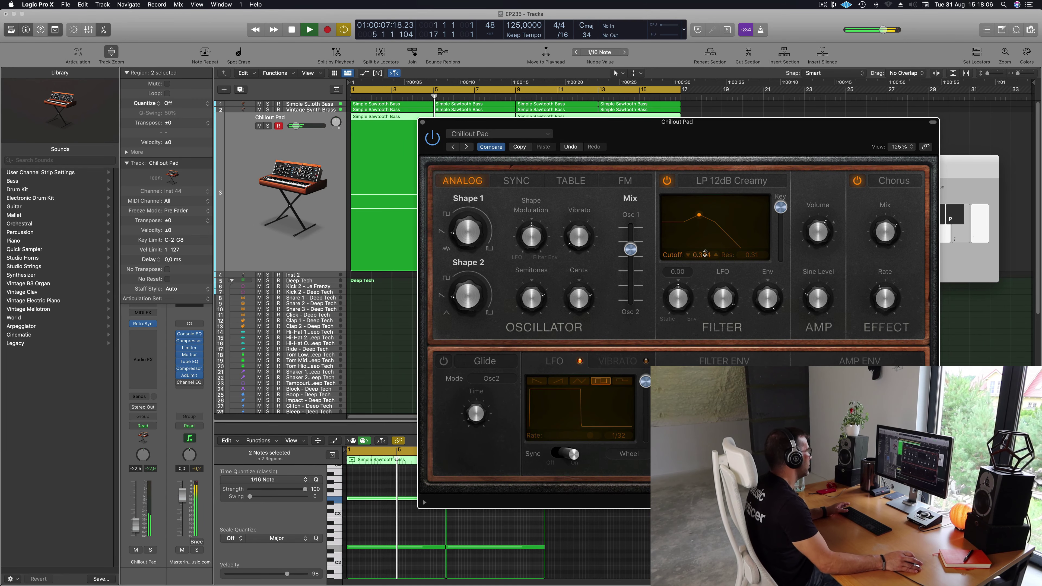
{"action": "mouse_move", "coordinate": [723, 313]}
{"action": "left_mouse_down"}
{"action": "mouse_move", "coordinate": [723, 324]}
{"action": "mouse_move", "coordinate": [725, 300]}
{"action": "left_mouse_up"}
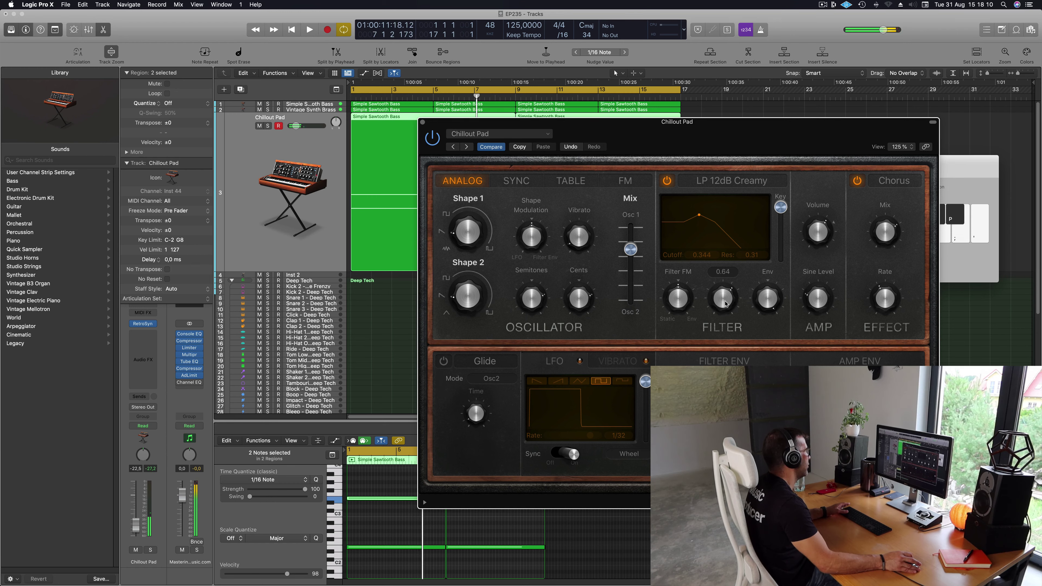
{"action": "key", "text": "Return"}
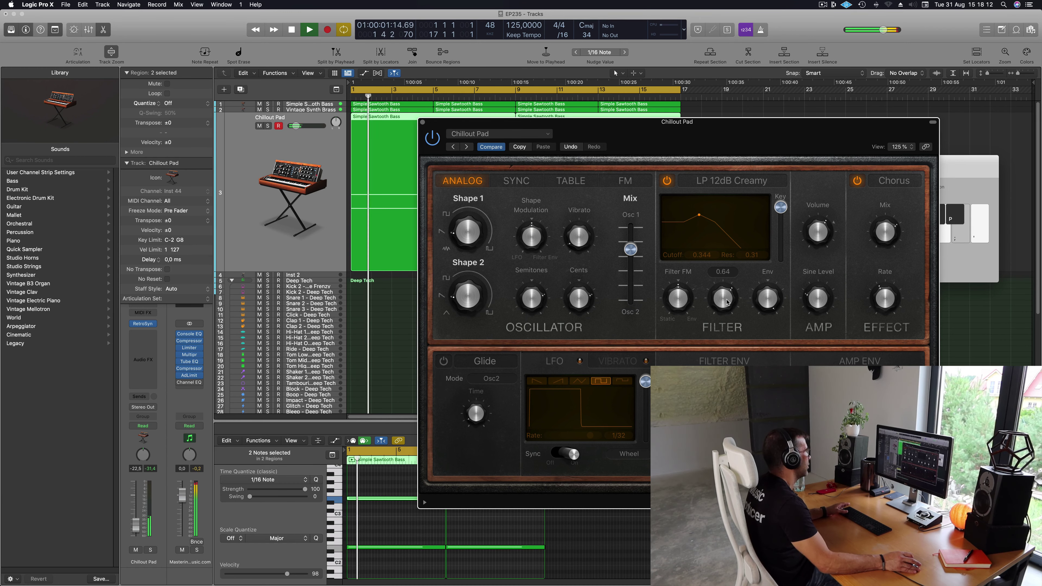
{"action": "mouse_move", "coordinate": [644, 383]}
{"action": "left_mouse_down"}
{"action": "mouse_move", "coordinate": [642, 463]}
{"action": "mouse_move", "coordinate": [647, 356]}
{"action": "mouse_move", "coordinate": [646, 383]}
{"action": "left_mouse_up"}
{"action": "key", "text": "Return"}
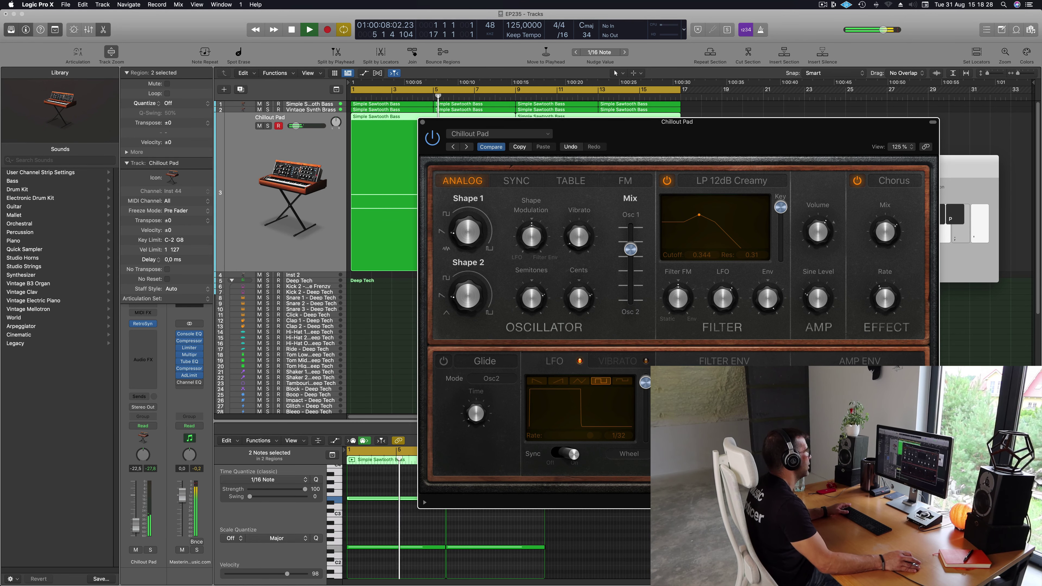
Step: Close the Chillout Pad's synth window and lower the track's volume to -25.0 dB while replaying from the start
{"action": "left_click_drag", "start_coordinate": [751, 141], "coordinate": [680, 114]}
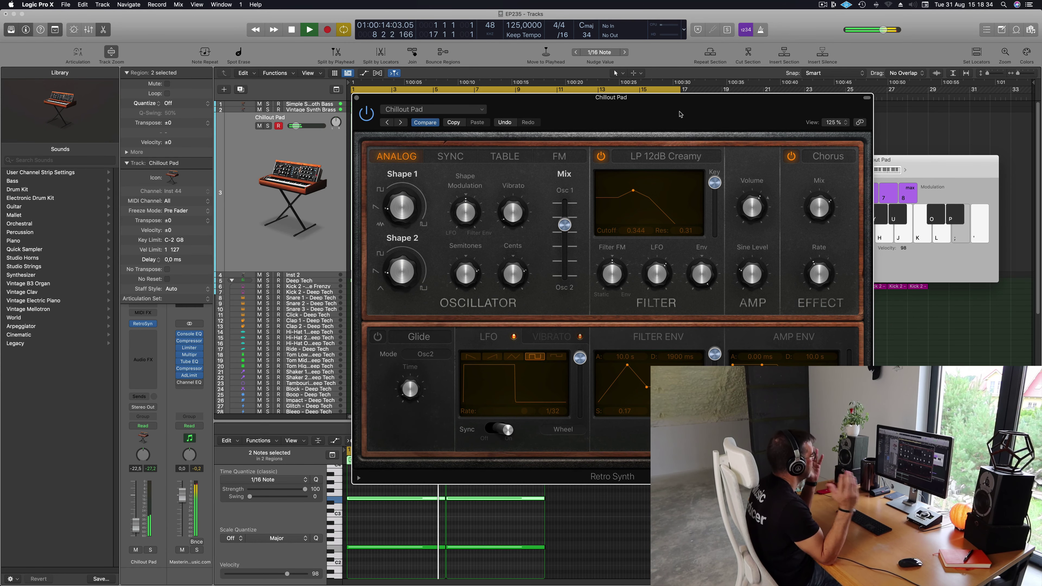
{"action": "left_click_drag", "start_coordinate": [680, 115], "coordinate": [557, 159]}
{"action": "left_click", "coordinate": [325, 144]}
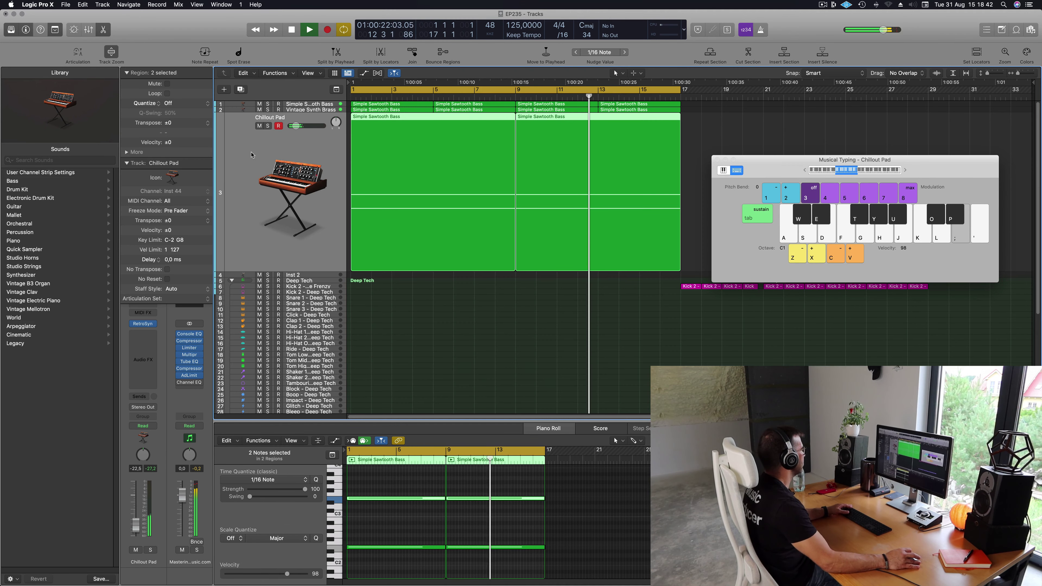
{"action": "key", "text": "Return"}
{"action": "left_click_drag", "start_coordinate": [135, 529], "coordinate": [136, 530]}
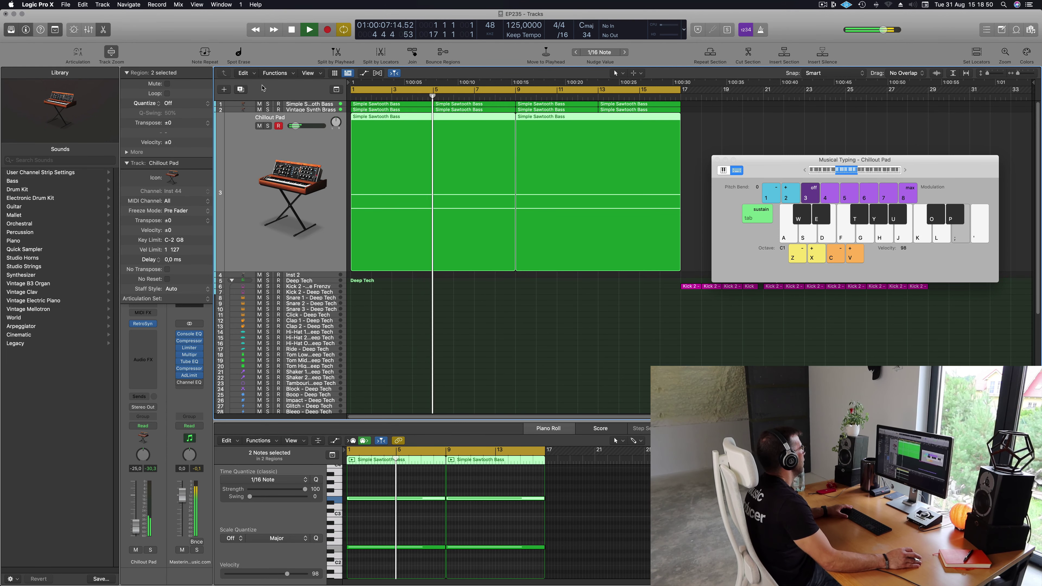
Step: Duplicate the Chillout Pad track without its regions and open the new track's Retro Synth
{"action": "key", "text": "super+d"}
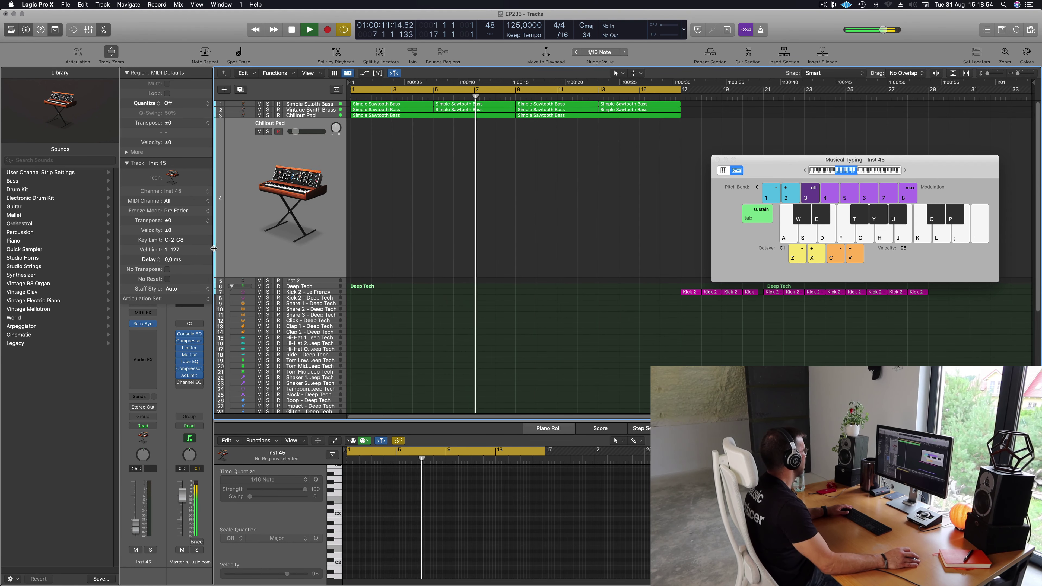
{"action": "key", "text": "Return"}
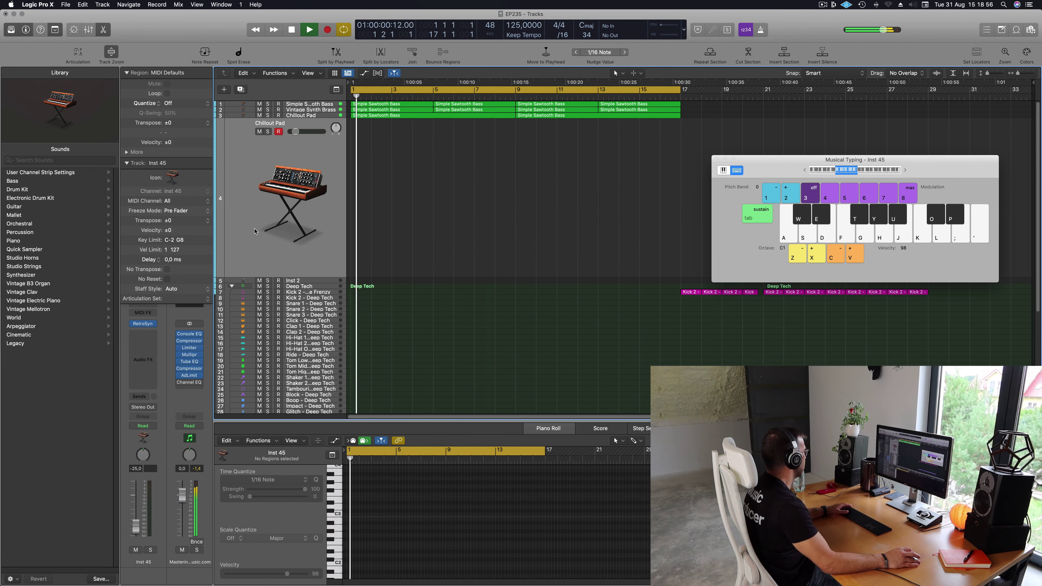
{"action": "left_click", "coordinate": [144, 325]}
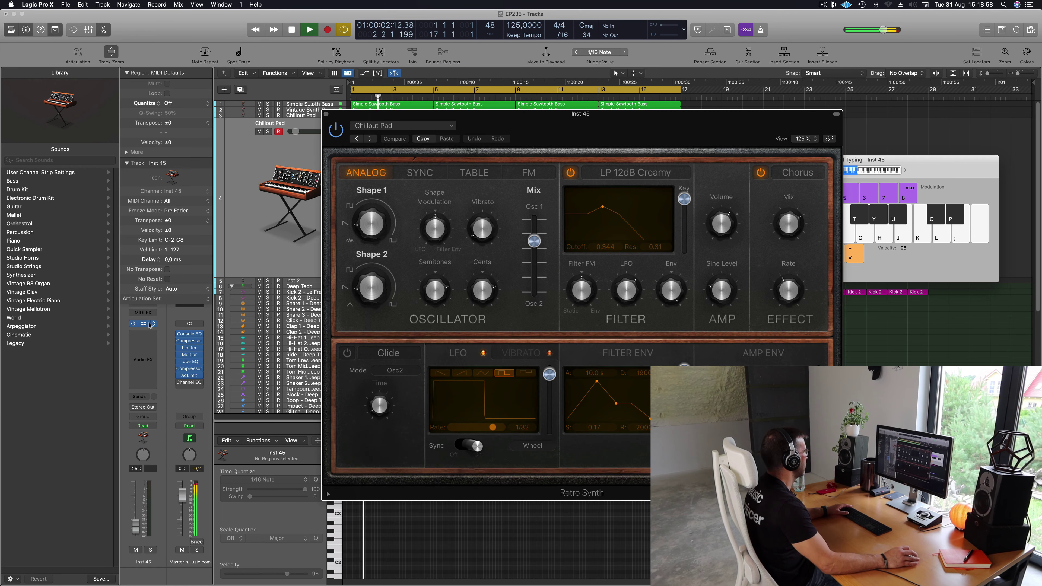
Step: Load the Fifties SciFi preset from Synth Leads and raise the new track's volume to -4.8 dB
{"action": "left_click", "coordinate": [393, 125]}
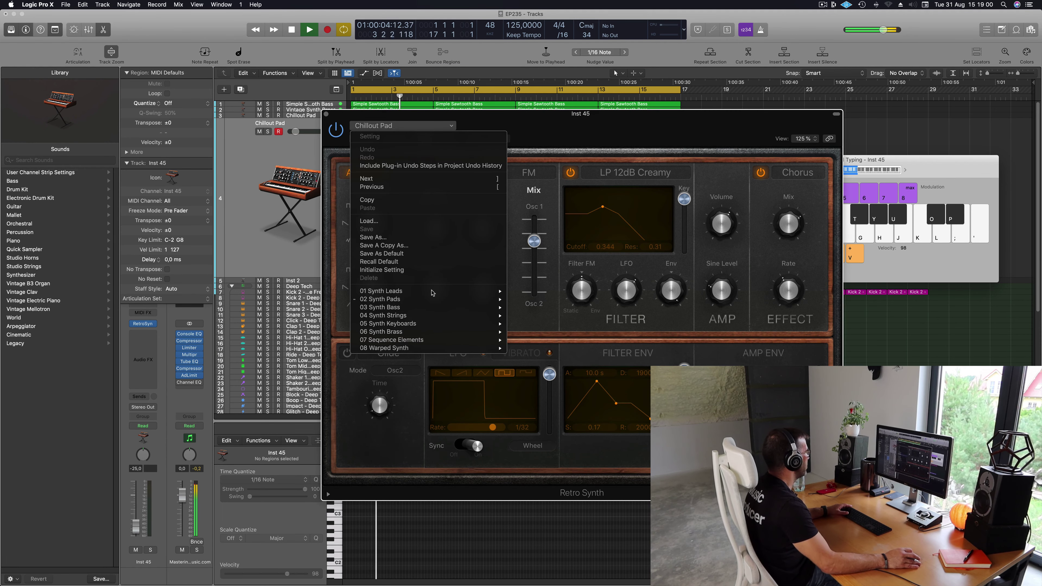
{"action": "mouse_move", "coordinate": [489, 291]}
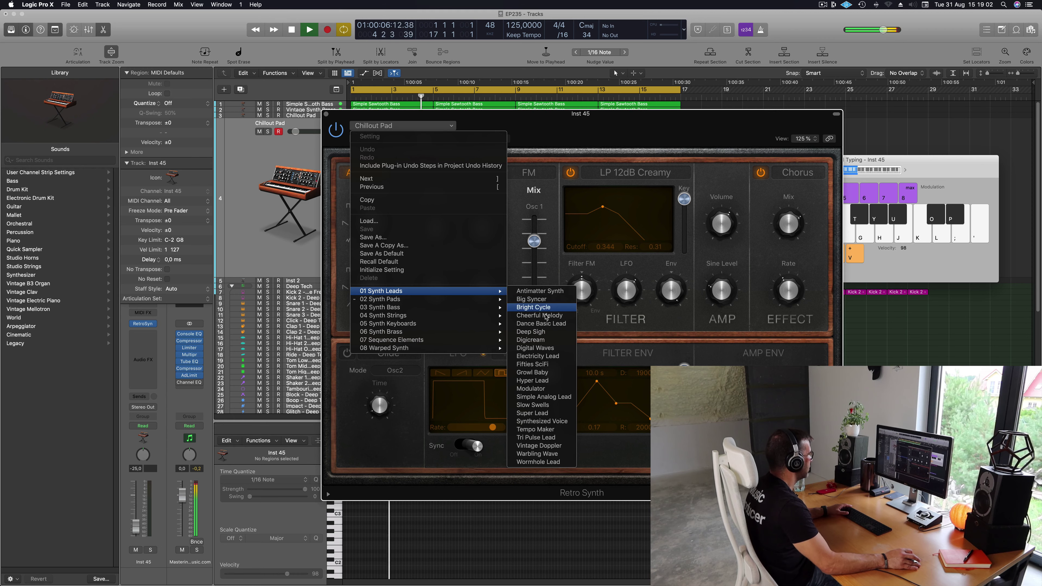
{"action": "left_click", "coordinate": [551, 362]}
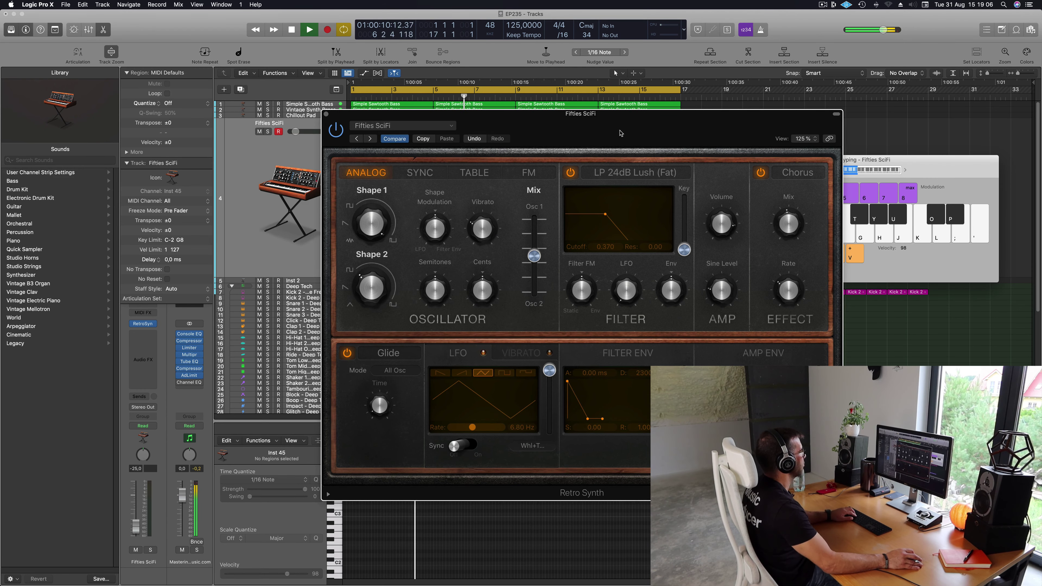
{"action": "left_click_drag", "start_coordinate": [622, 130], "coordinate": [605, 192]}
{"action": "left_click_drag", "start_coordinate": [300, 132], "coordinate": [316, 139]}
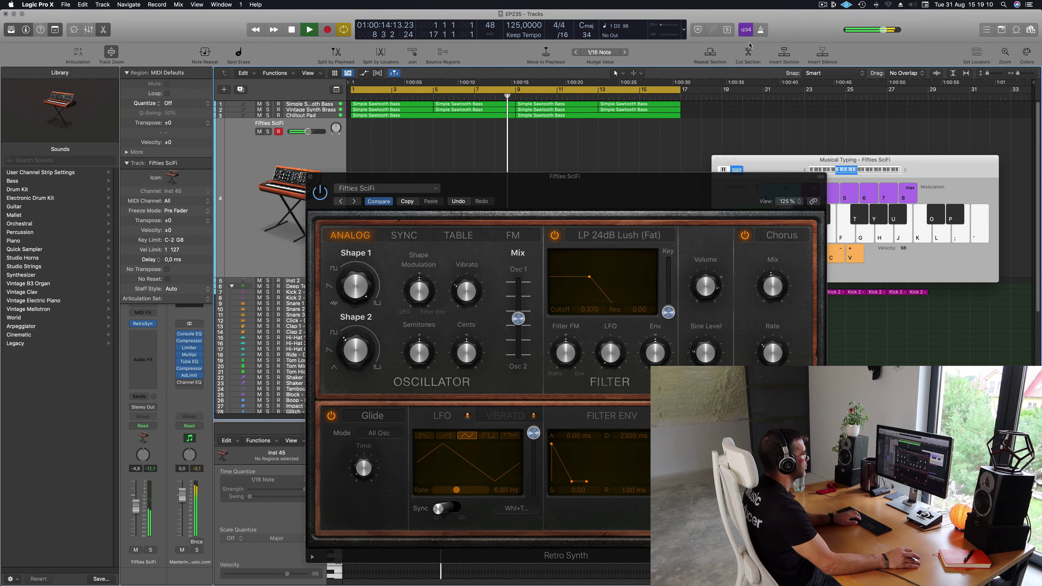
Step: Audition Fifties SciFi notes over the loop with Musical Typing, trying octaves C2 and C3
{"action": "key", "text": "k"}
{"action": "key", "text": "l"}
{"action": "left_click", "coordinate": [905, 171]}
{"action": "key", "text": "j"}
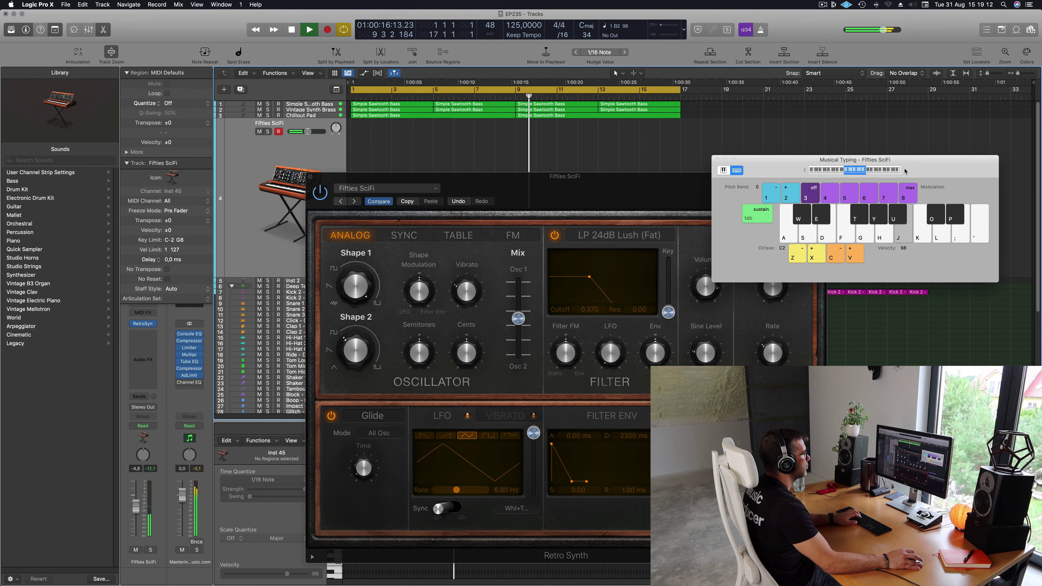
{"action": "left_click", "coordinate": [905, 171]}
{"action": "key", "text": "j"}
{"action": "key", "text": "k"}
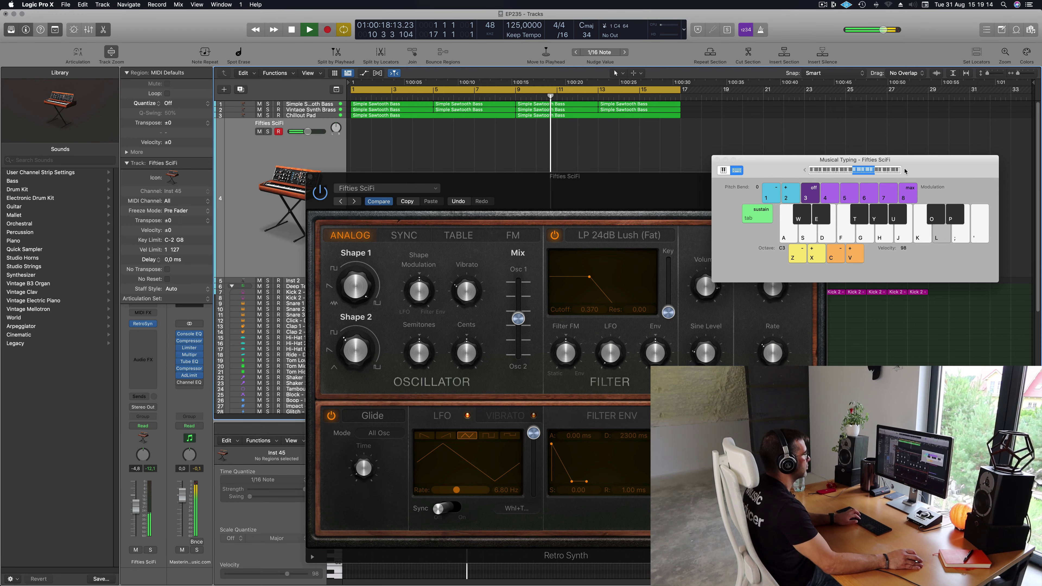
{"action": "key", "text": "g"}
{"action": "key", "text": "f"}
{"action": "key", "text": "h"}
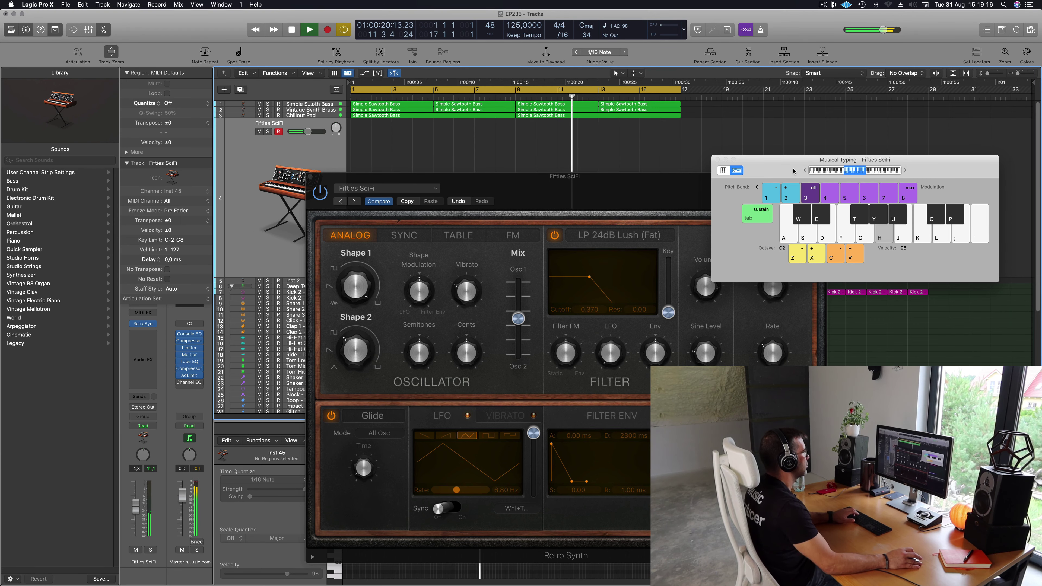
{"action": "key", "text": "j"}
{"action": "key", "text": "k"}
Step: Step through the following lead presets to Simple Analog Lead and lower the track's volume to -18.0 dB
{"action": "left_click_drag", "start_coordinate": [470, 196], "coordinate": [421, 172]}
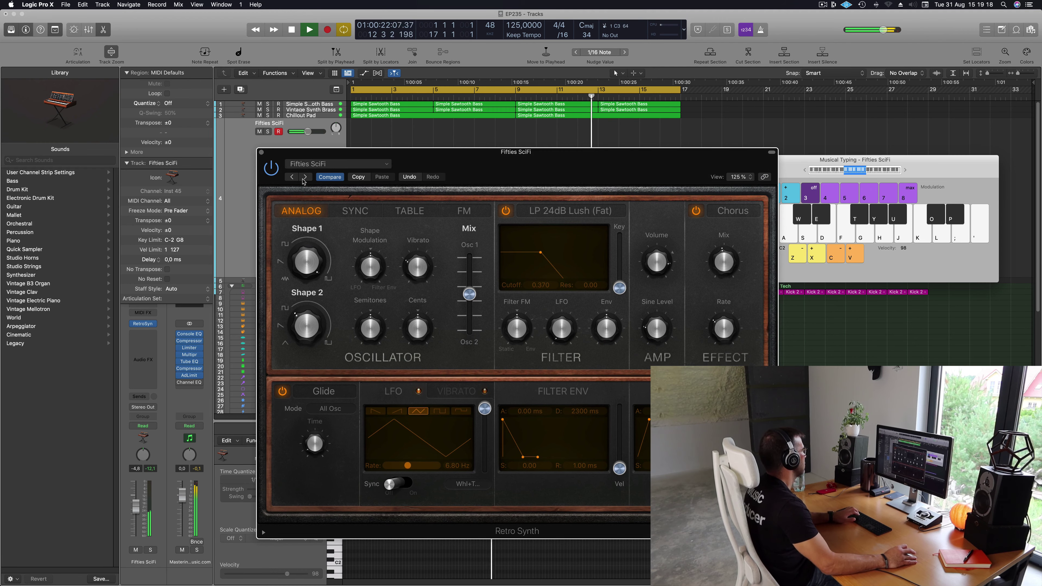
{"action": "left_click", "coordinate": [304, 177]}
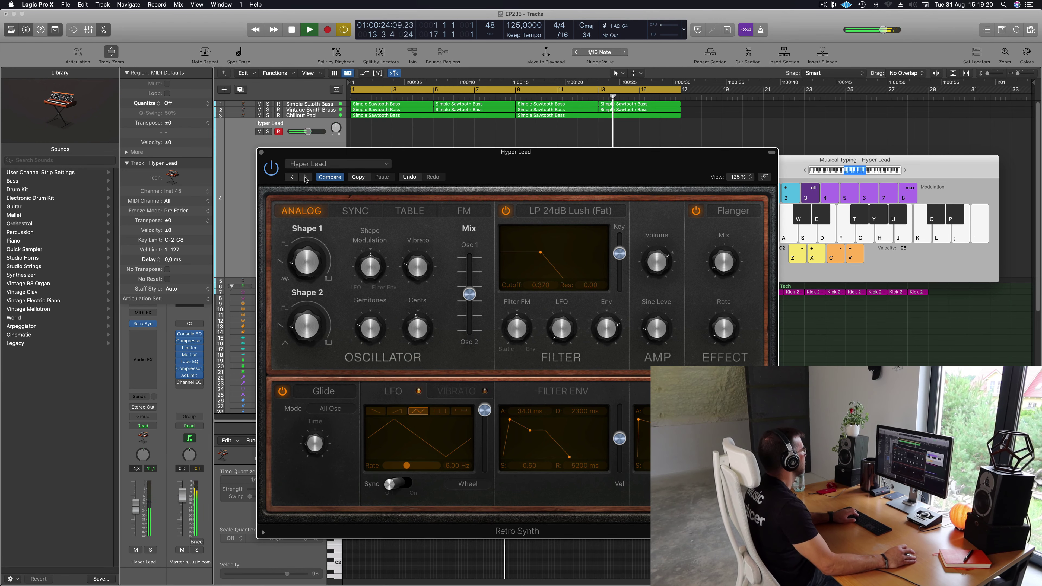
{"action": "left_click", "coordinate": [305, 177]}
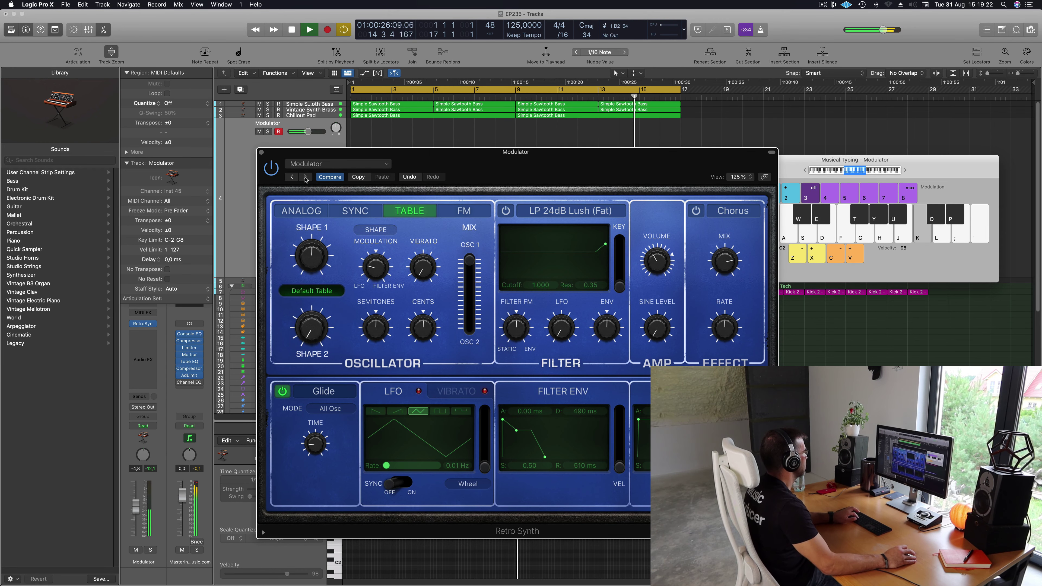
{"action": "left_click", "coordinate": [305, 177]}
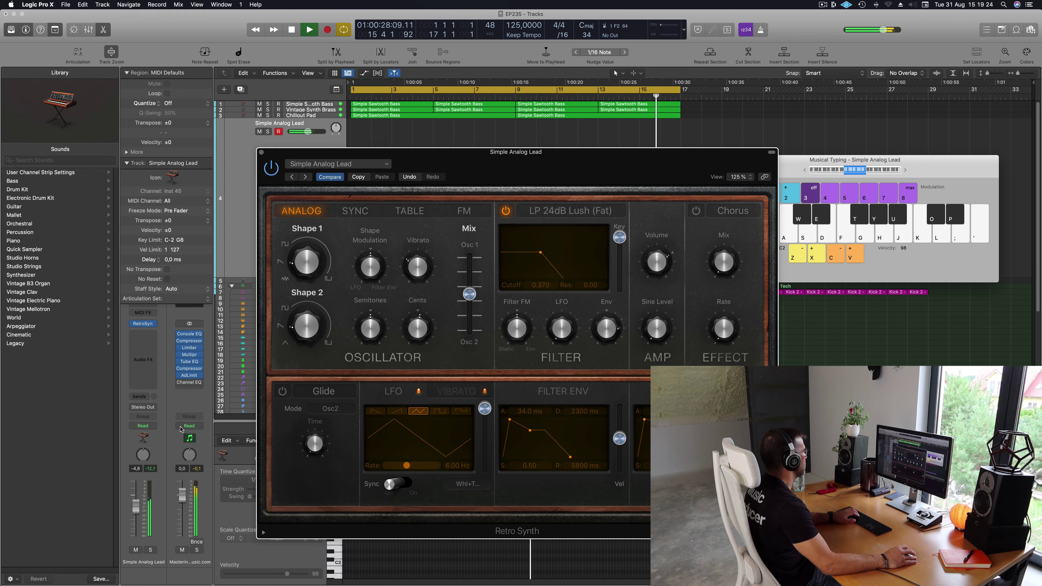
{"action": "left_click_drag", "start_coordinate": [136, 520], "coordinate": [135, 523]}
Step: Raise the Musical Typing octave to C3 and rehearse a Simple Analog Lead melody over the playing loop
{"action": "key", "text": "h"}
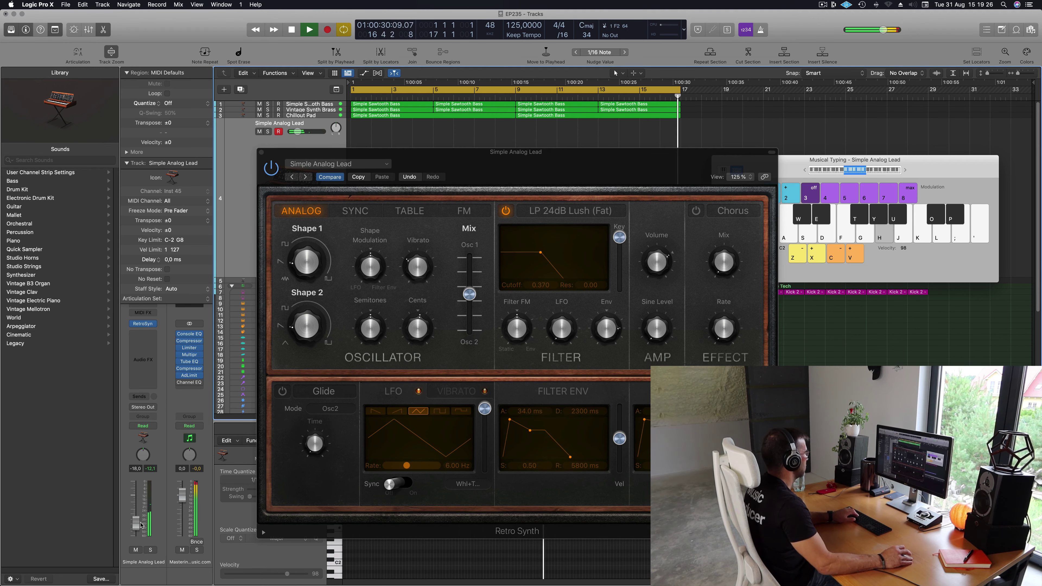
{"action": "key", "text": "j"}
{"action": "key", "text": "k"}
{"action": "left_click", "coordinate": [905, 170]}
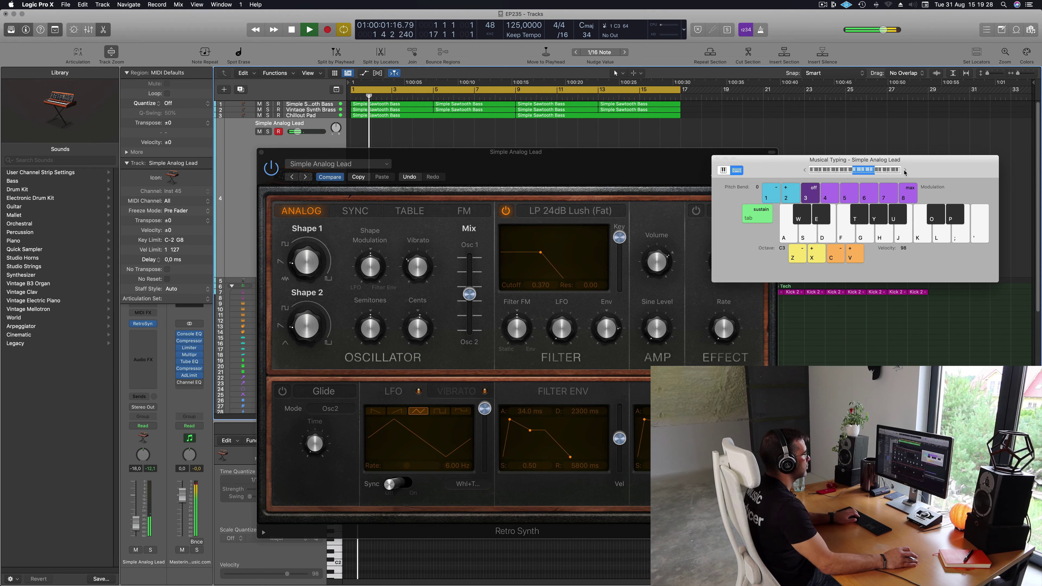
{"action": "key", "text": "k"}
{"action": "key", "text": "j"}
{"action": "key", "text": "h"}
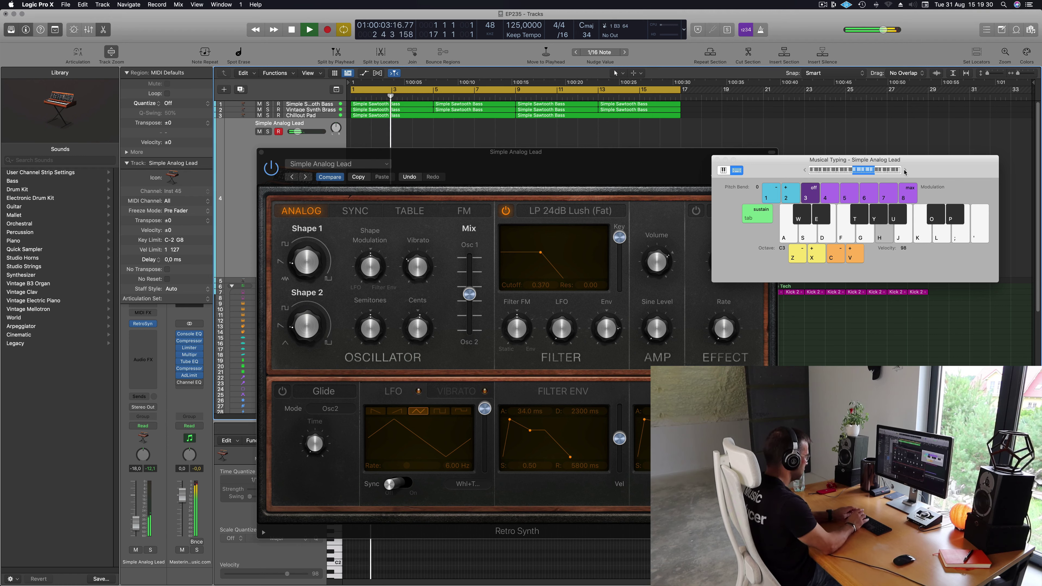
{"action": "key", "text": "l"}
{"action": "key", "text": "j"}
{"action": "key", "text": "h"}
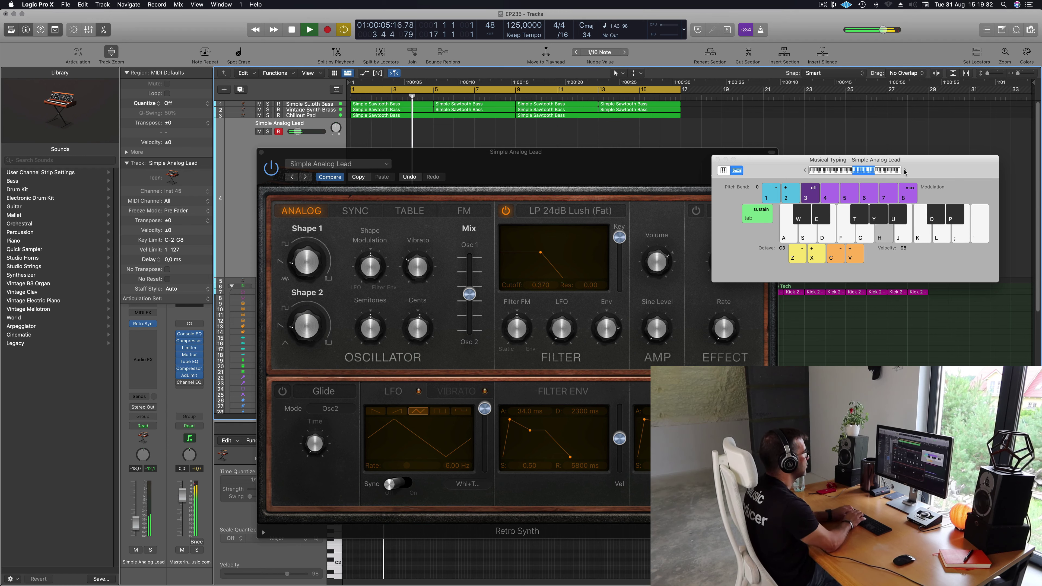
{"action": "key", "text": "s"}
{"action": "key", "text": "s"}
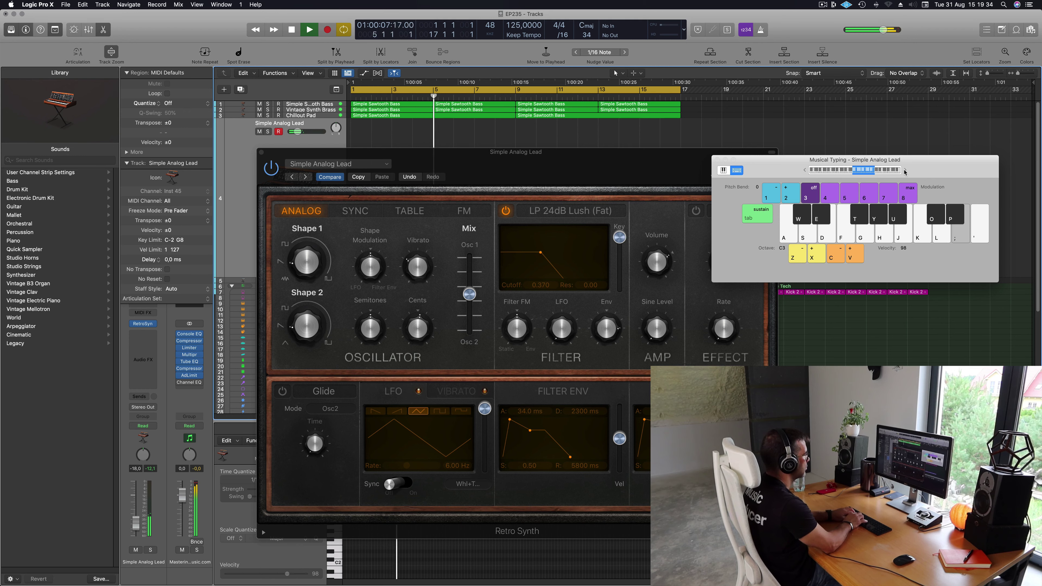
{"action": "key", "text": "semicolon"}
{"action": "key", "text": "semicolon"}
{"action": "key", "text": "semicolon"}
{"action": "key", "text": "l"}
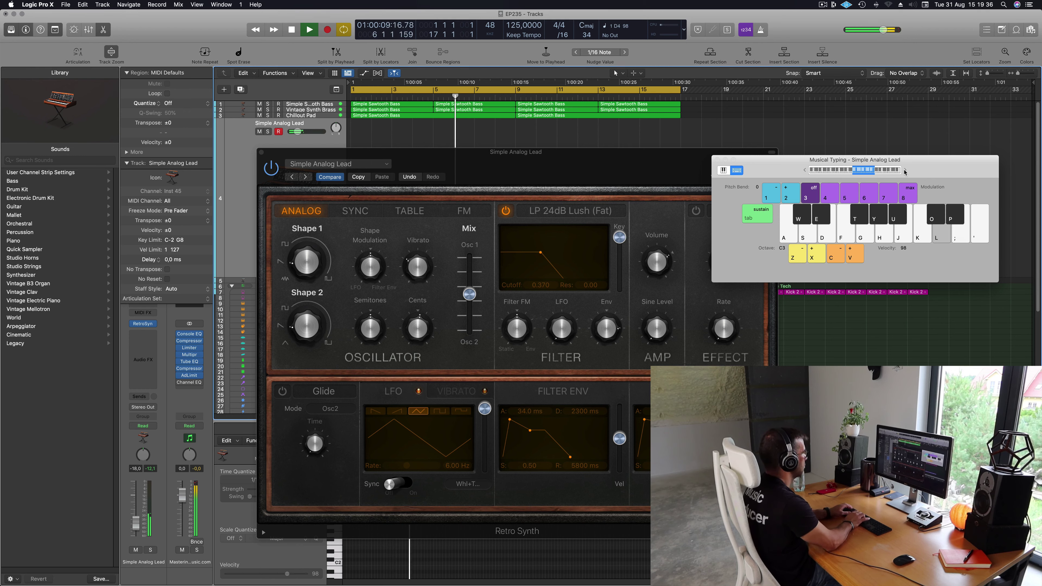
{"action": "key", "text": "semicolon"}
{"action": "key", "text": "k"}
{"action": "key", "text": "d"}
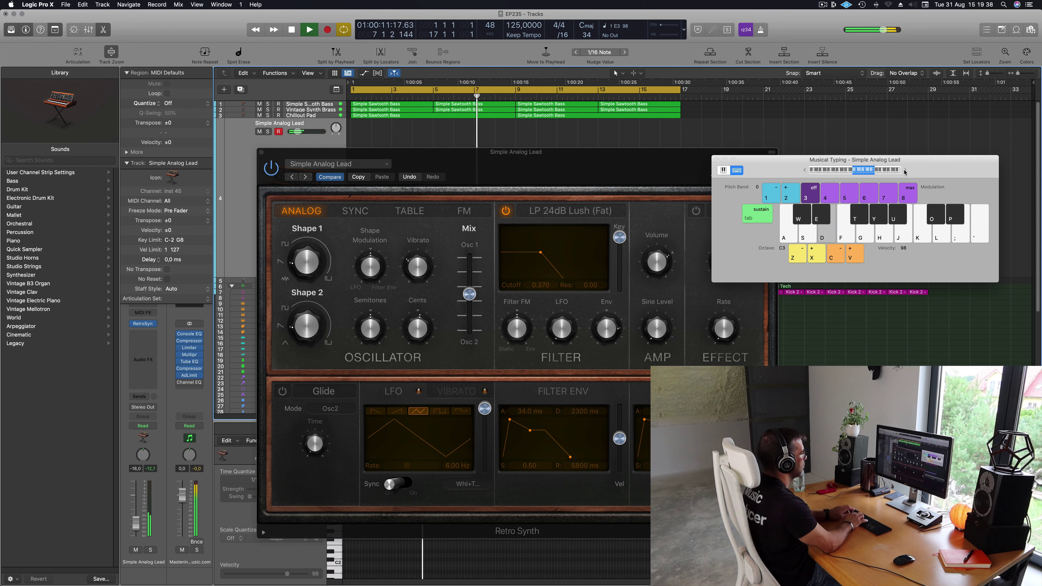
{"action": "key", "text": "f"}
{"action": "key", "text": "a"}
{"action": "key", "text": "apostrophe"}
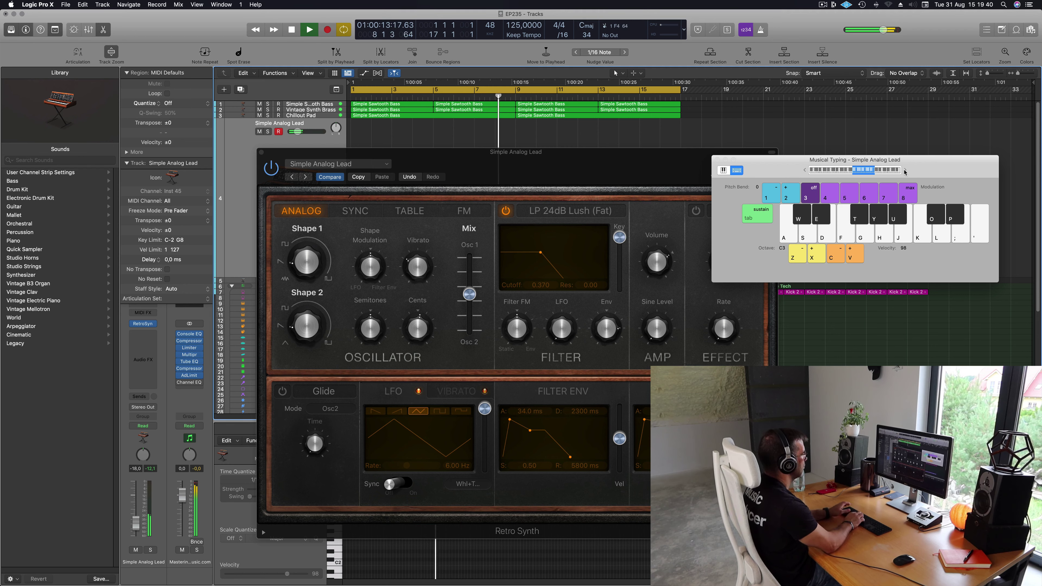
{"action": "key", "text": "semicolon"}
{"action": "key", "text": "l"}
{"action": "key", "text": "k"}
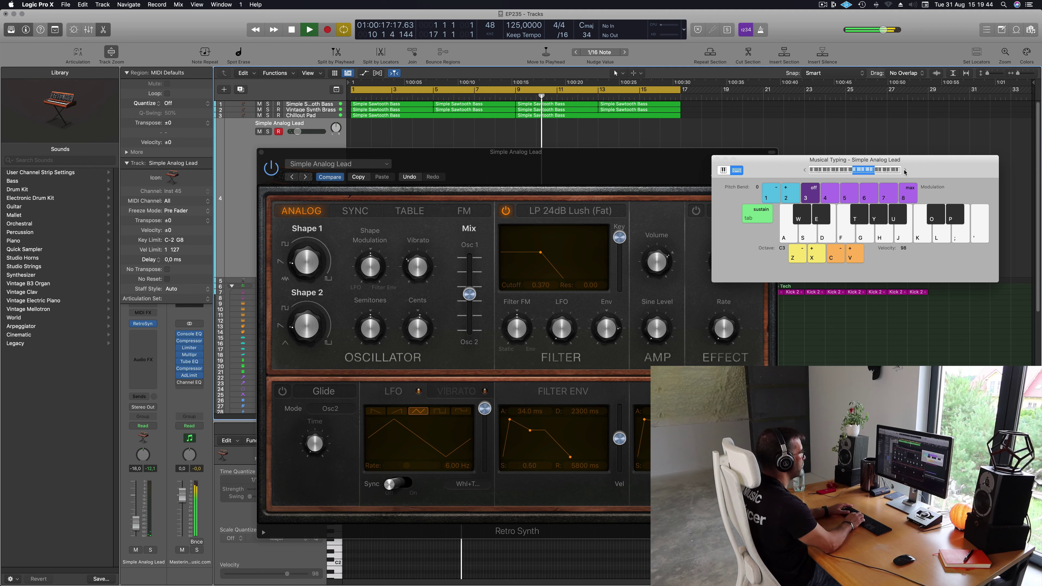
{"action": "key", "text": "apostrophe"}
{"action": "key", "text": "k"}
Step: Record a short Musical Typing melody onto the Simple Analog Lead track from bar 13 to bar 17
{"action": "key", "text": "r"}
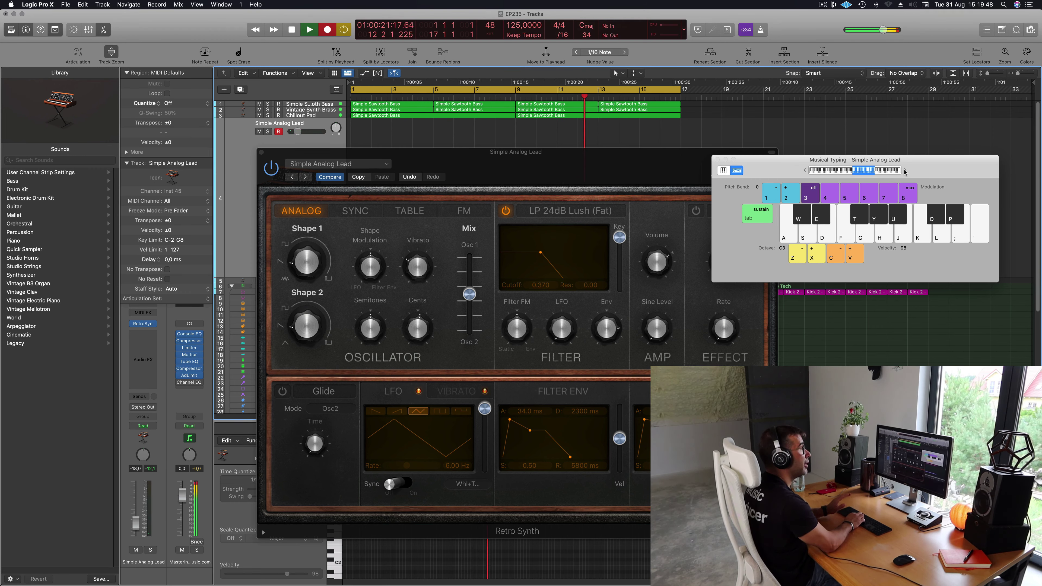
{"action": "key", "text": "apostrophe"}
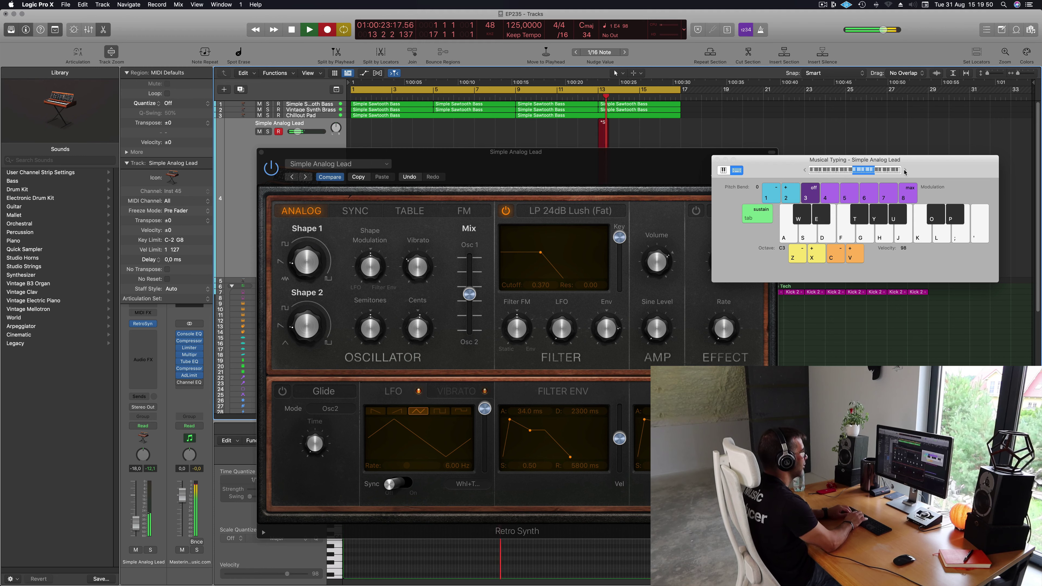
{"action": "key", "text": "k"}
{"action": "key", "text": "g"}
{"action": "key", "text": "d"}
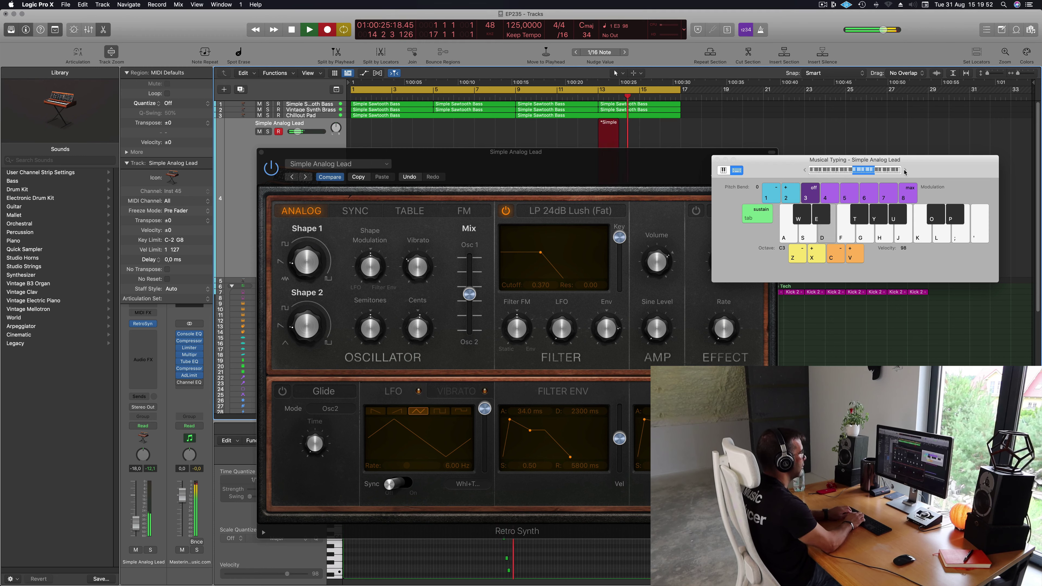
{"action": "key", "text": "apostrophe"}
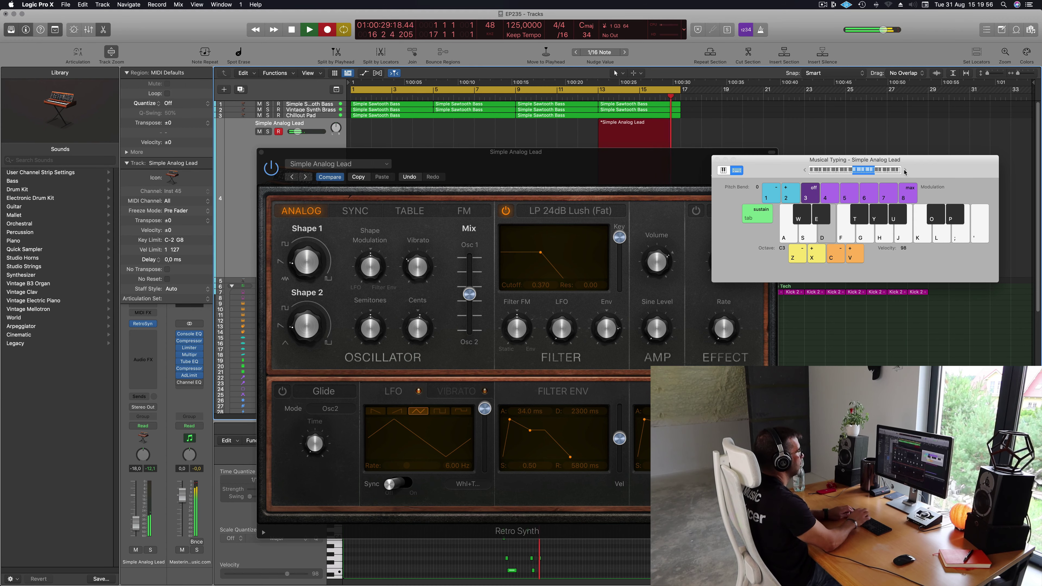
{"action": "key", "text": "d"}
{"action": "key", "text": "space"}
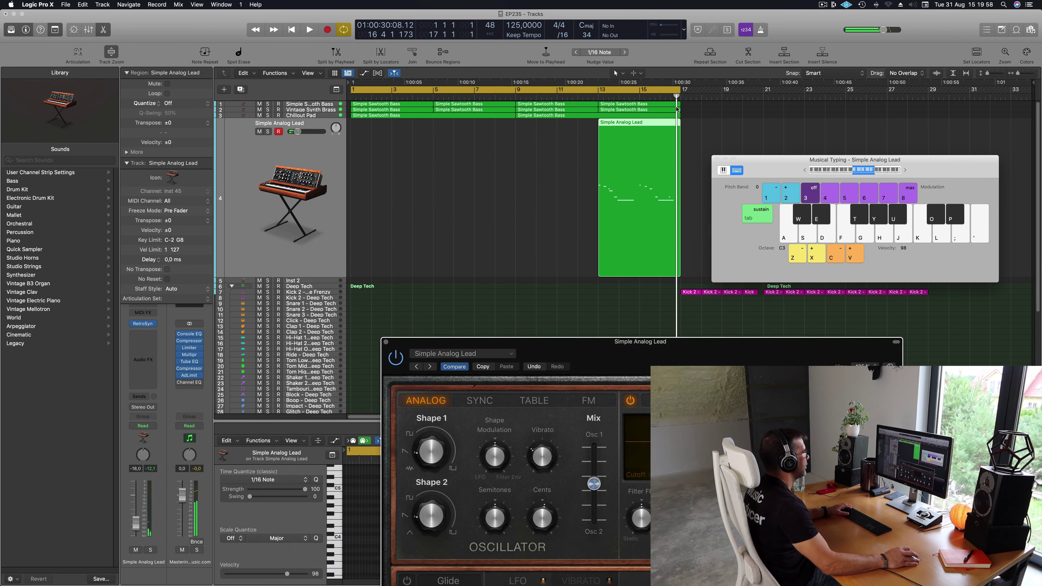
Step: Split the recorded lead region at bar 15, keep only its second half and move that to bar 1
{"action": "left_click", "coordinate": [638, 125]}
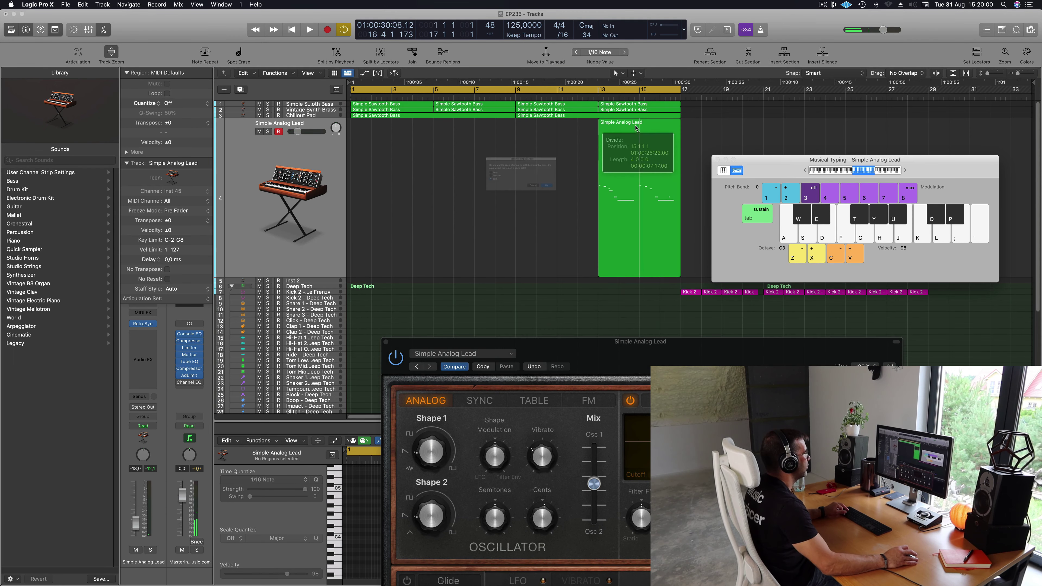
{"action": "key", "text": "Return"}
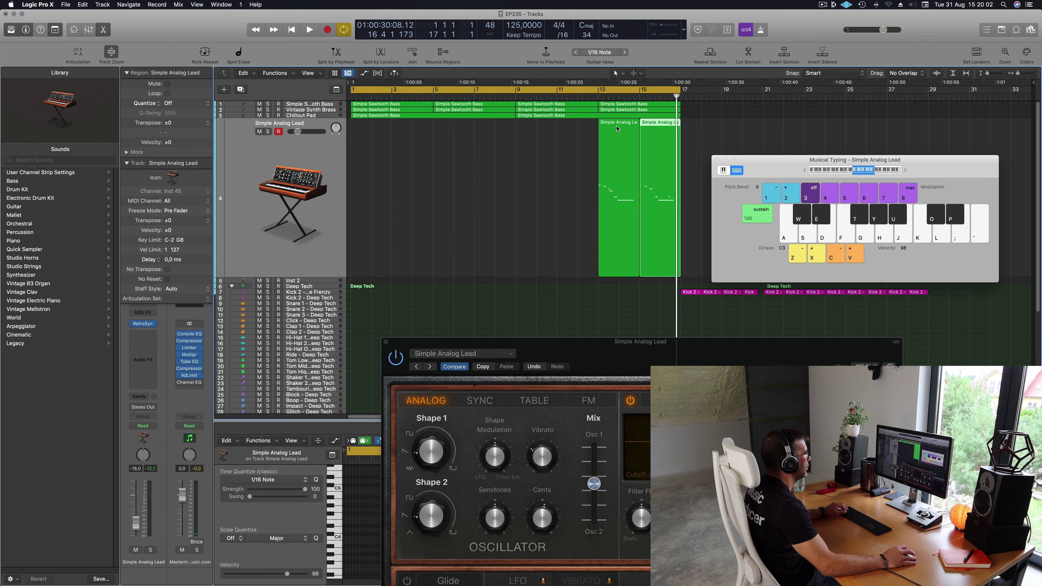
{"action": "key", "text": "BackSpace"}
{"action": "left_click_drag", "start_coordinate": [647, 127], "coordinate": [358, 128]}
{"action": "key", "text": "space"}
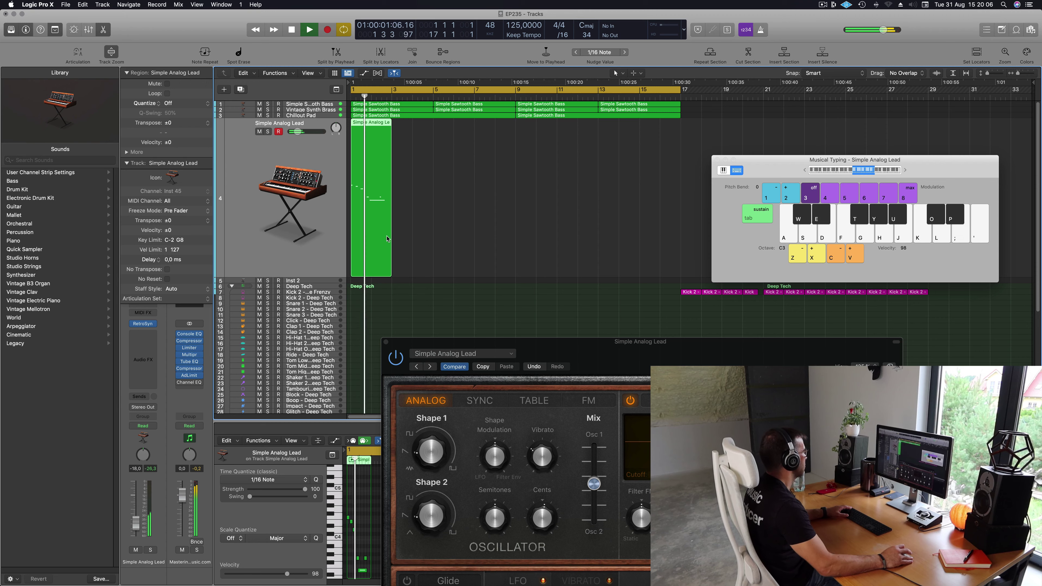
{"action": "key", "text": "Return"}
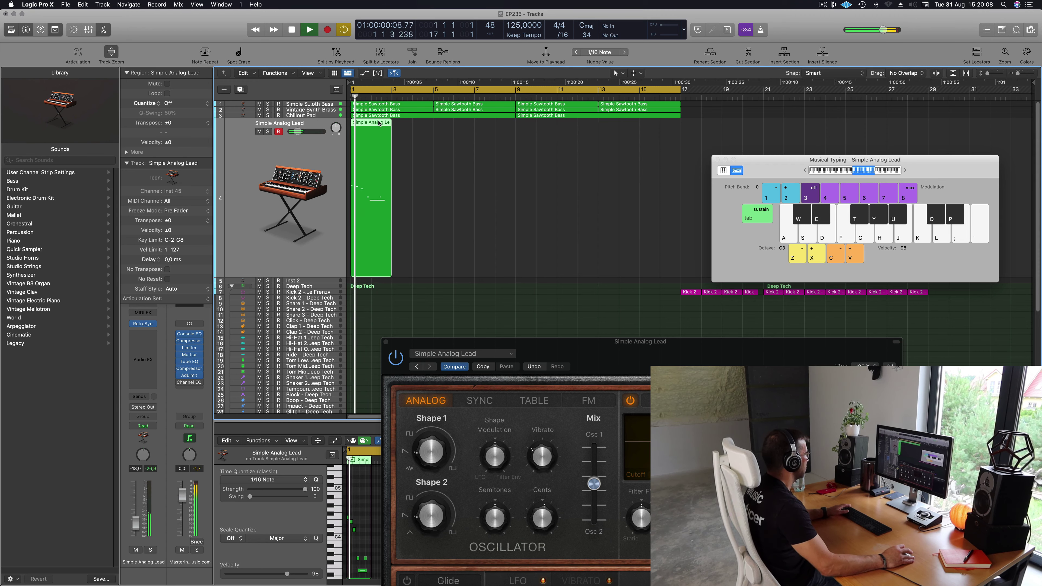
Step: Move the Retro Synth window out of the way and show the lead region's notes enlarged in the Piano Roll
{"action": "double_click", "coordinate": [386, 193]}
{"action": "left_click_drag", "start_coordinate": [701, 345], "coordinate": [1040, 271]}
{"action": "key", "text": "Return"}
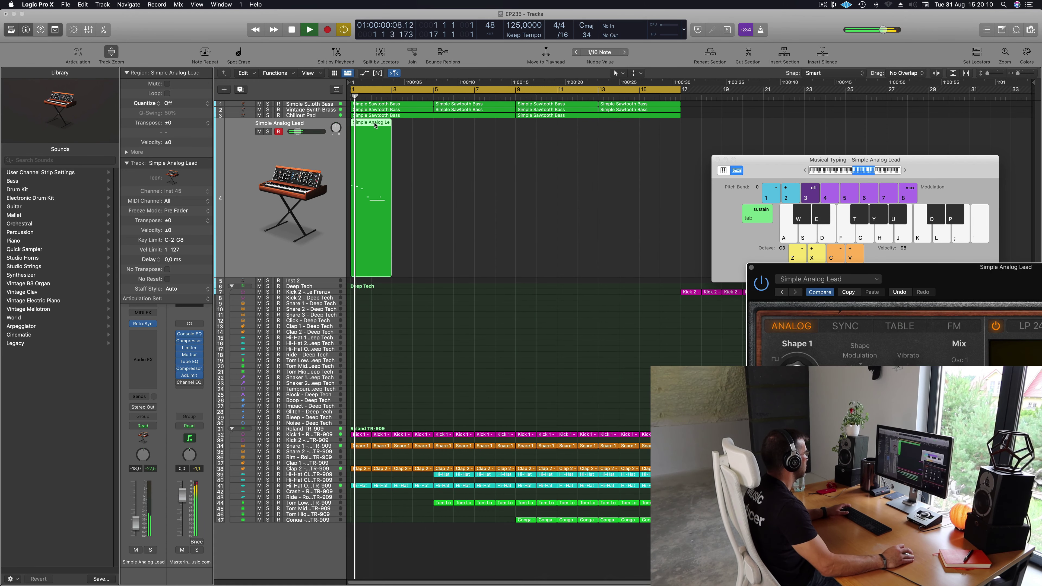
{"action": "key", "text": "e"}
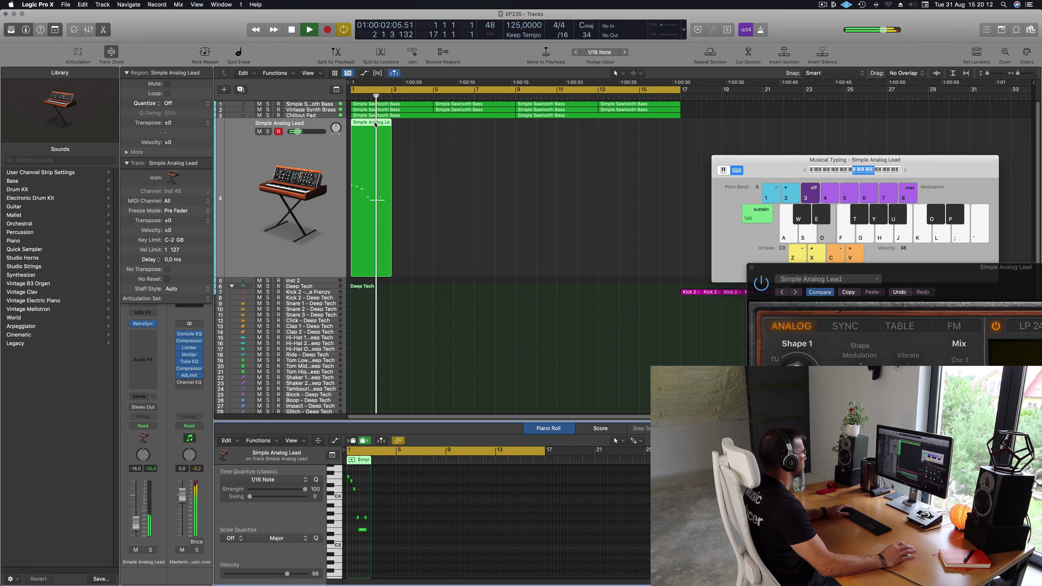
{"action": "scroll", "coordinate": [361, 521], "scroll_direction": "up", "scroll_amount": 8}
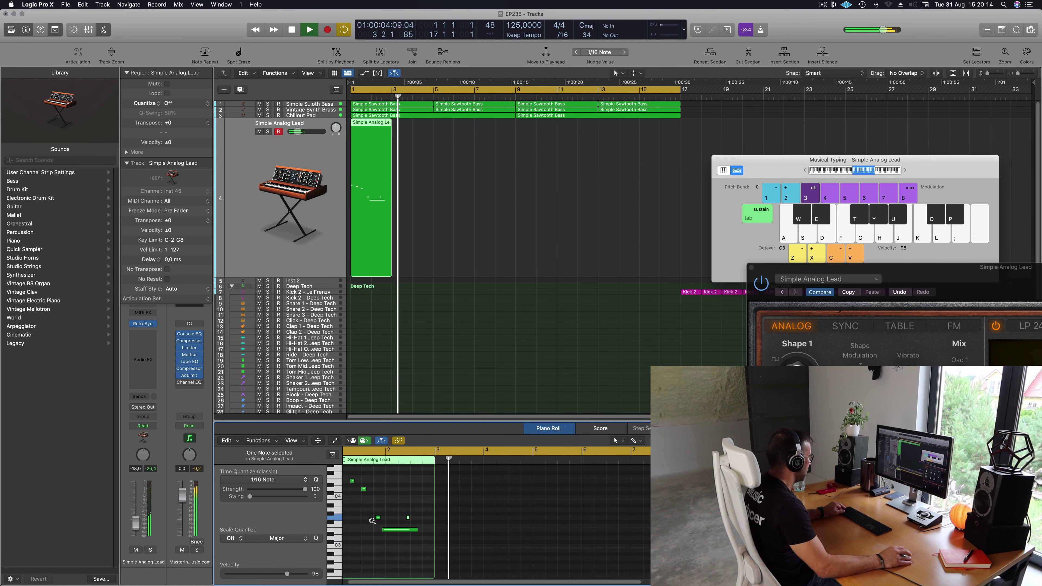
Step: Delete the stray short note above the long lead note and quantize all remaining notes to 1/16 Note
{"action": "left_click_drag", "start_coordinate": [402, 510], "coordinate": [425, 527]}
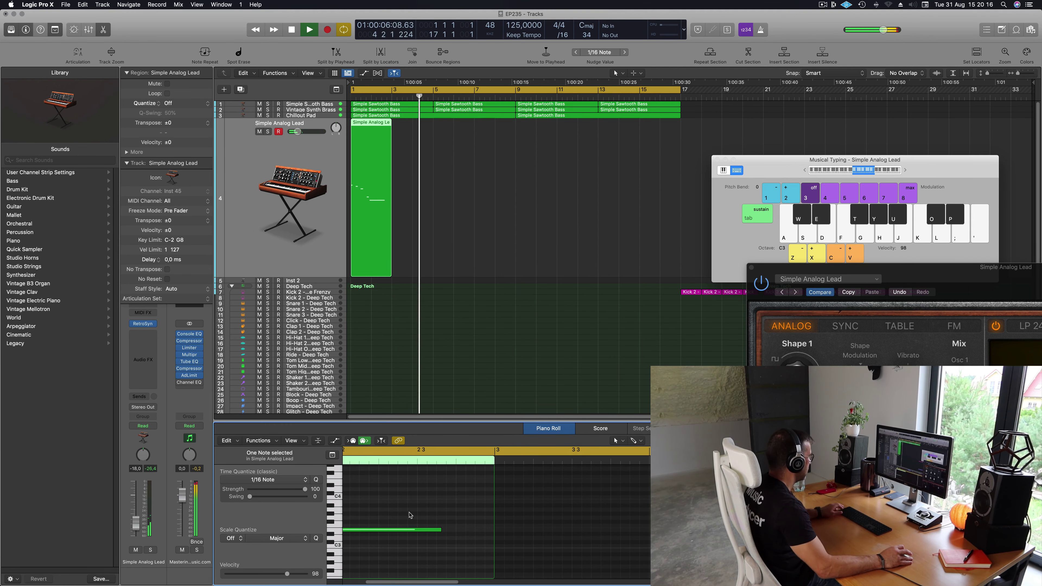
{"action": "left_click", "coordinate": [423, 512], "text": "ctrl+alt"}
{"action": "key", "text": "space"}
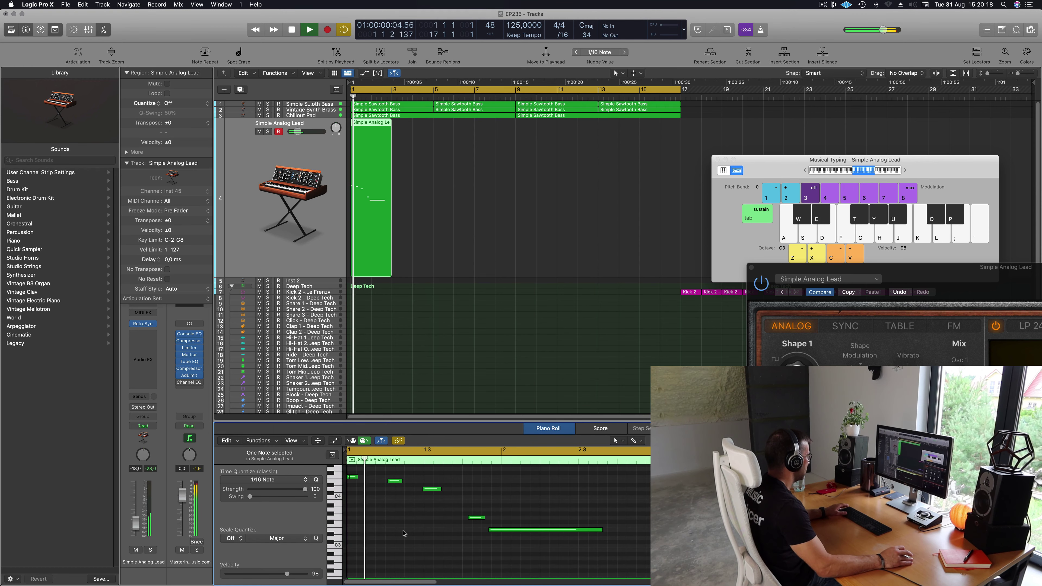
{"action": "key", "text": "super+a"}
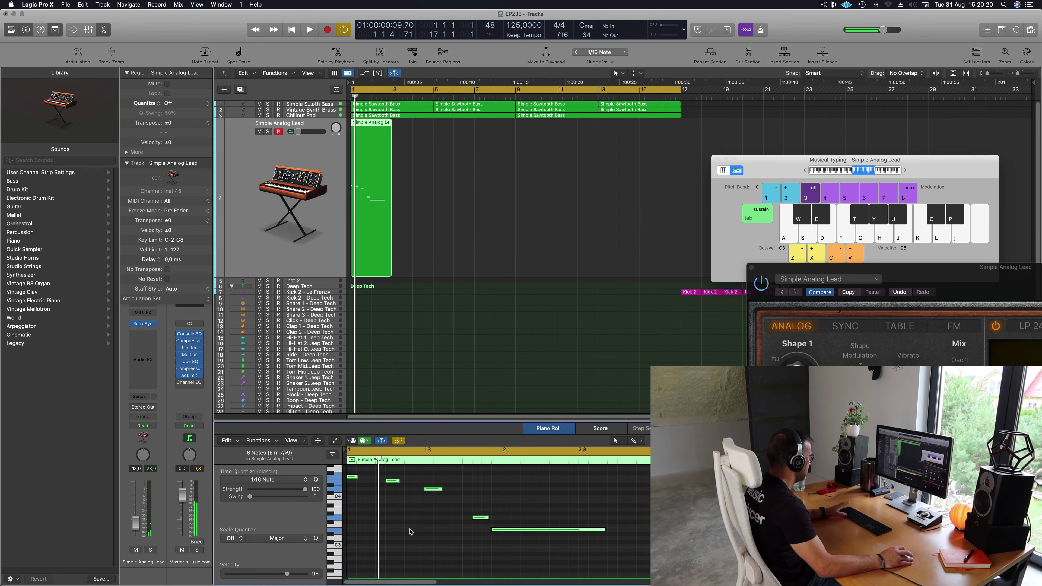
{"action": "key", "text": "space"}
Step: Shift the fourth lead note and the long final note one sixteenth earlier while the loop plays
{"action": "scroll", "coordinate": [428, 537], "scroll_direction": "down", "scroll_amount": 2}
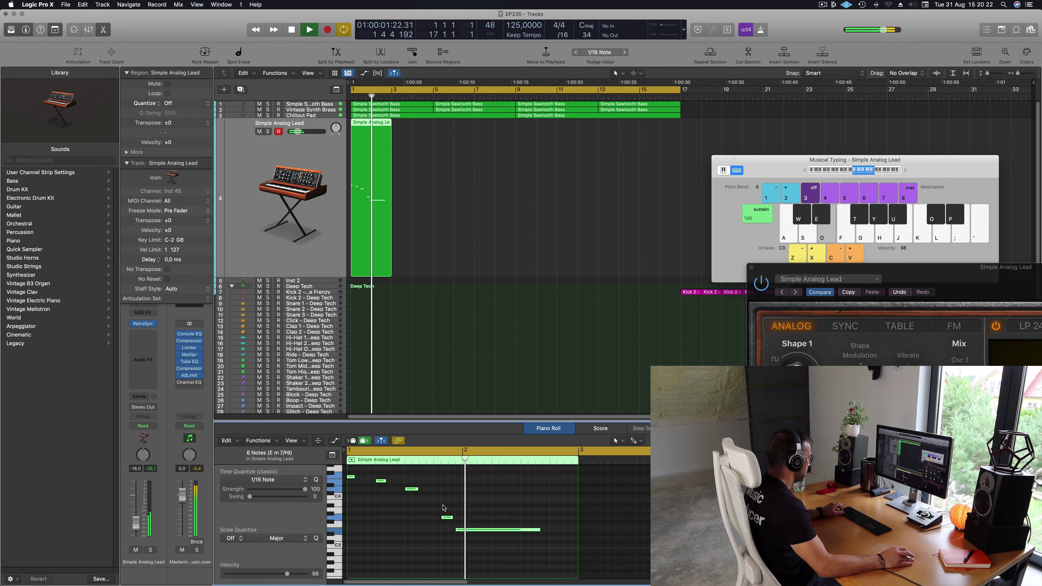
{"action": "left_click", "coordinate": [447, 517]}
{"action": "key", "text": "space"}
{"action": "key", "text": "space"}
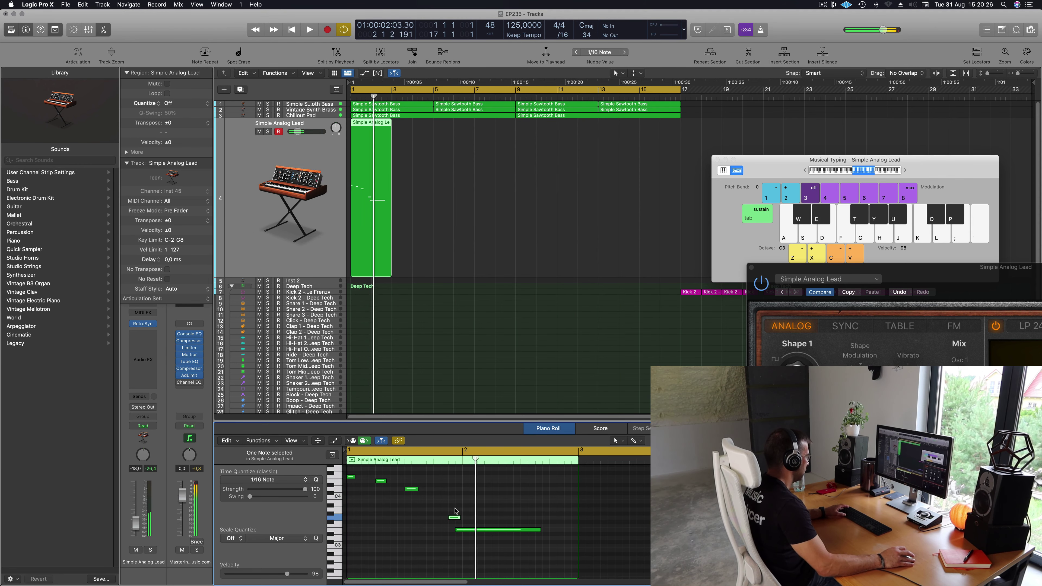
{"action": "key", "text": "alt+Left"}
{"action": "key", "text": "alt+Left"}
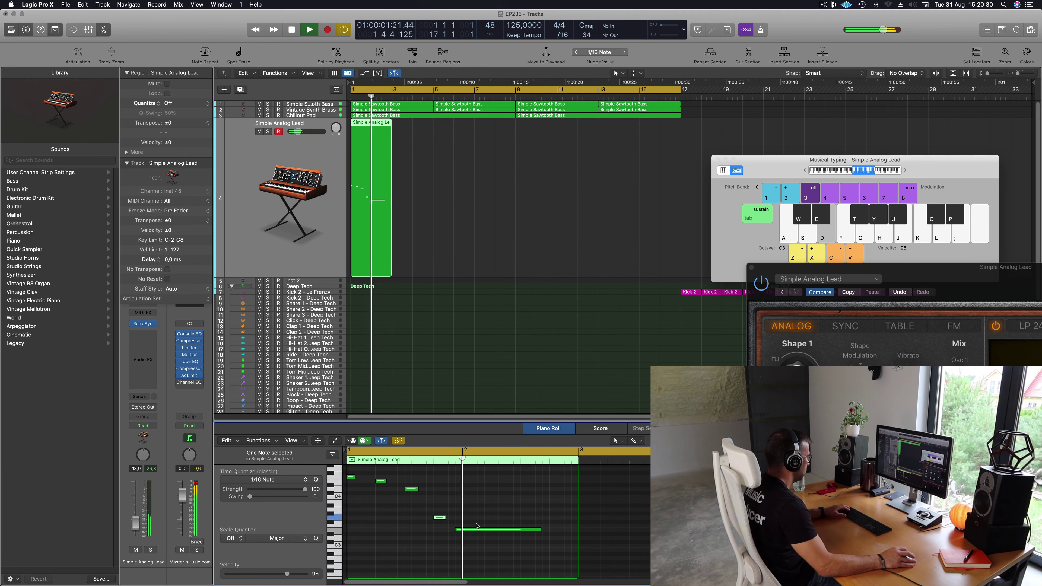
{"action": "left_click_drag", "start_coordinate": [470, 529], "coordinate": [462, 530]}
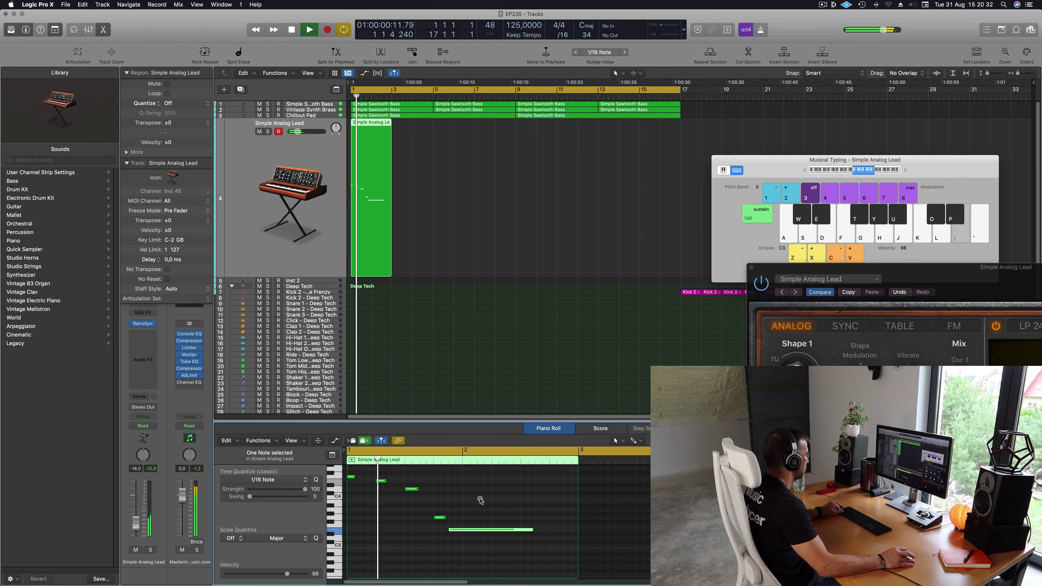
Step: Bring the Retro Synth window back over the arrangement and play the edited lead melody in the loop
{"action": "scroll", "coordinate": [477, 501], "scroll_direction": "left", "scroll_amount": 3}
{"action": "scroll", "coordinate": [448, 503], "scroll_direction": "left", "scroll_amount": 1}
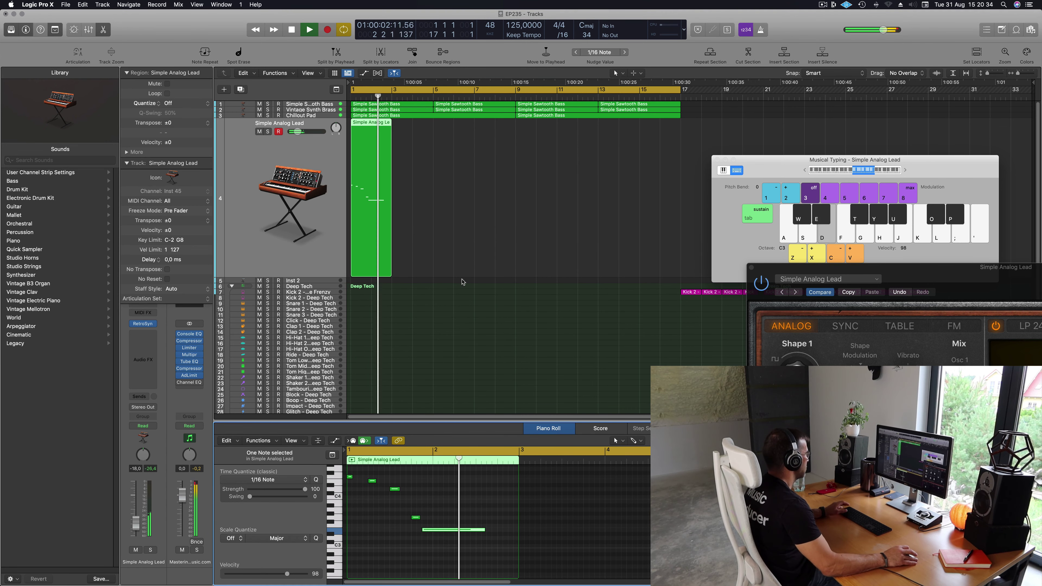
{"action": "left_click_drag", "start_coordinate": [938, 273], "coordinate": [637, 166]}
{"action": "key", "text": "space"}
{"action": "key", "text": "space"}
{"action": "key", "text": "space"}
{"action": "key", "text": "space"}
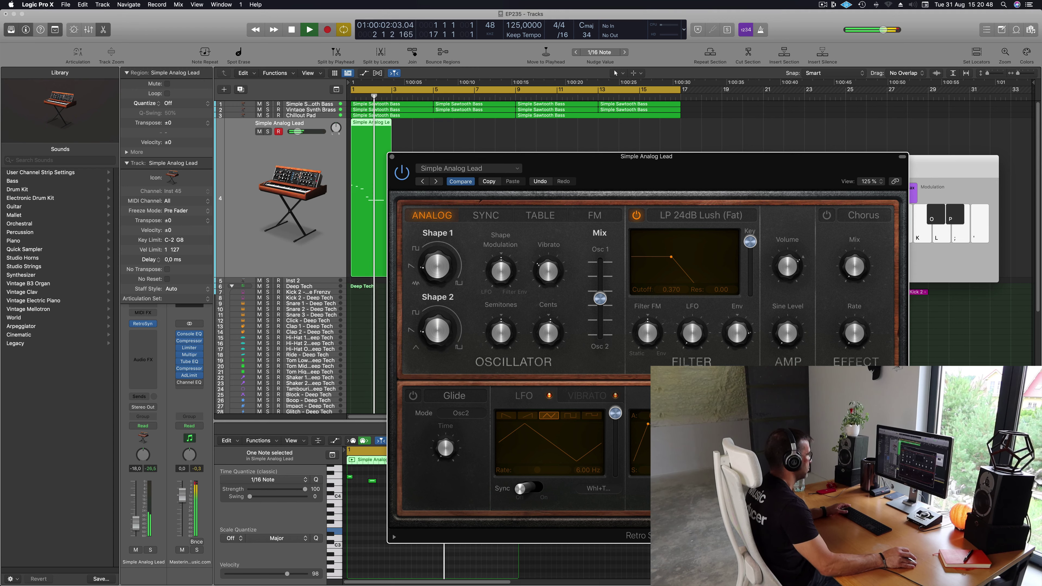
{"action": "left_click_drag", "start_coordinate": [735, 181], "coordinate": [776, 190]}
{"action": "key", "text": "space"}
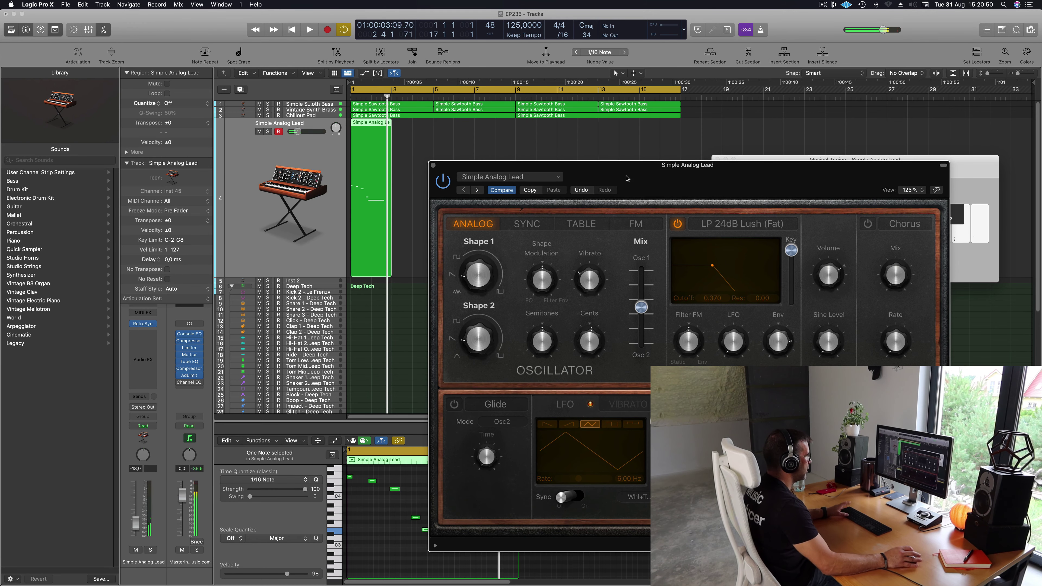
{"action": "key", "text": "space"}
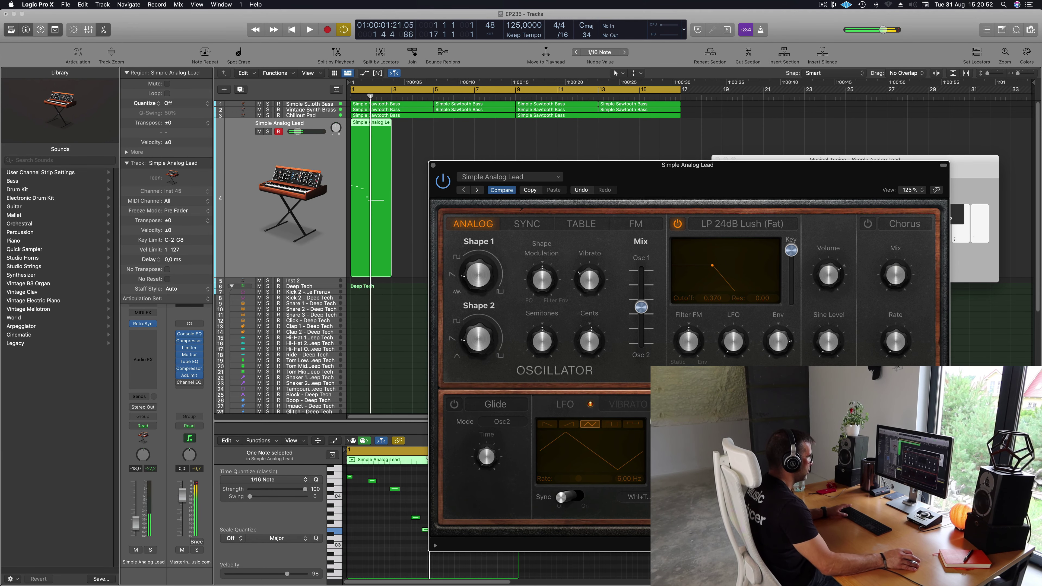
{"action": "key", "text": "space"}
{"action": "key", "text": "space"}
{"action": "key", "text": "space"}
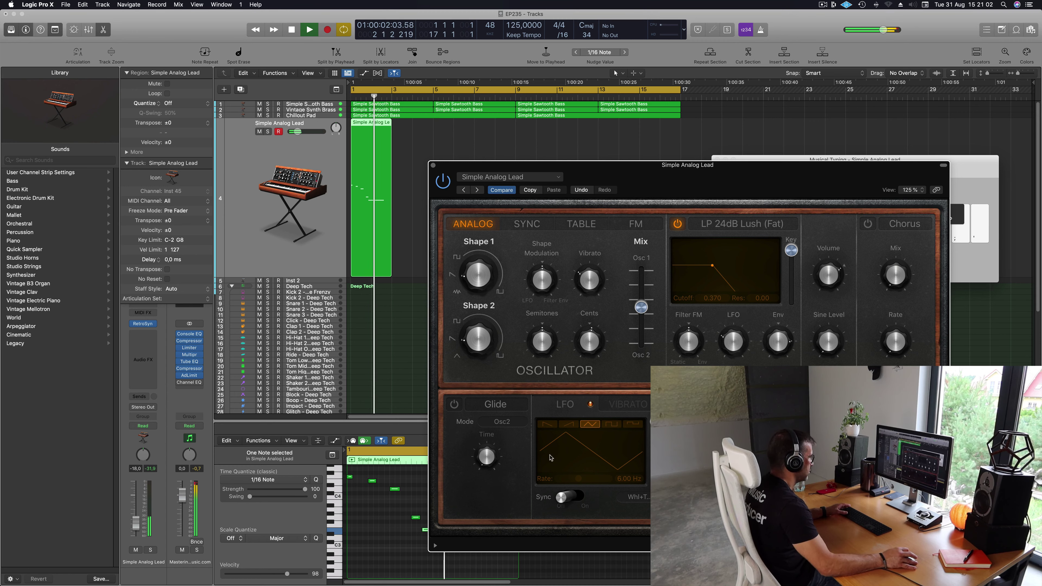
Step: Set the lead's LFO waveform to a falling sawtooth, turn on tempo sync and set the LFO rate to 1/32
{"action": "left_click", "coordinate": [547, 424]}
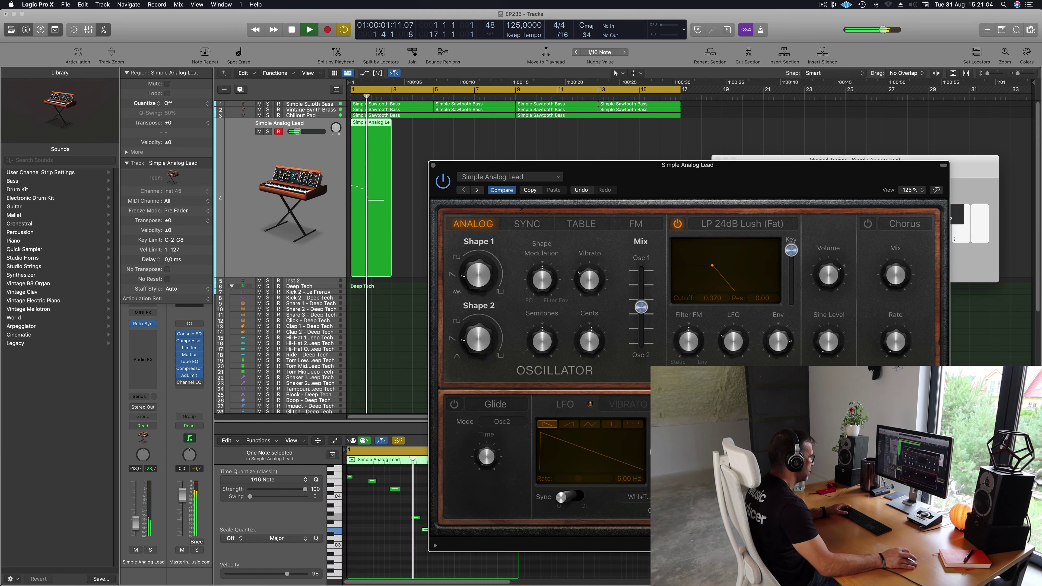
{"action": "left_click", "coordinate": [561, 497]}
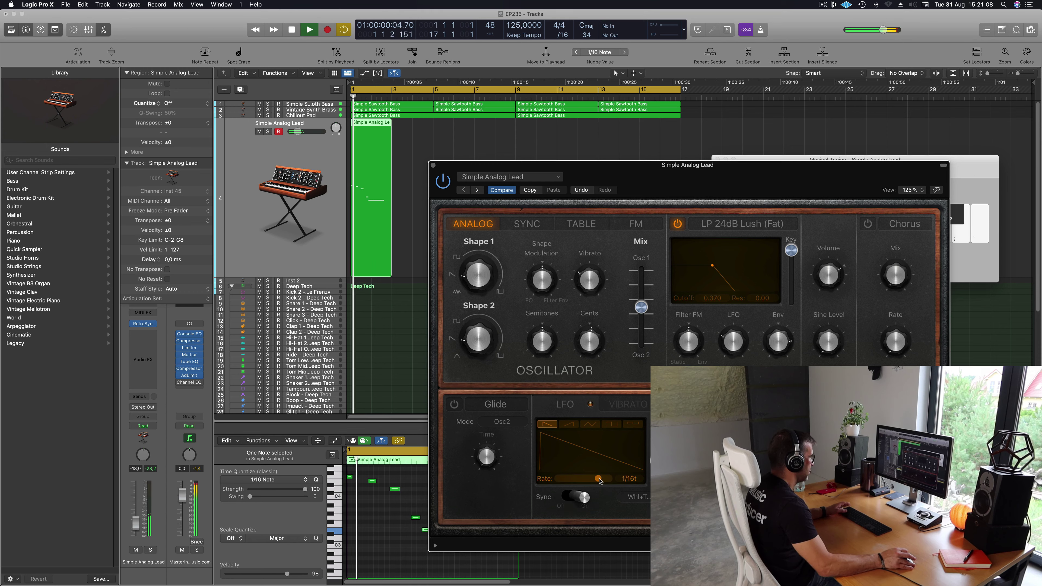
{"action": "left_click_drag", "start_coordinate": [599, 481], "coordinate": [603, 481]}
Step: Move the Retro Synth window up, raise the slider beside the LFO display close to its maximum, and replay the loop from its start
{"action": "left_click_drag", "start_coordinate": [704, 188], "coordinate": [741, 156]}
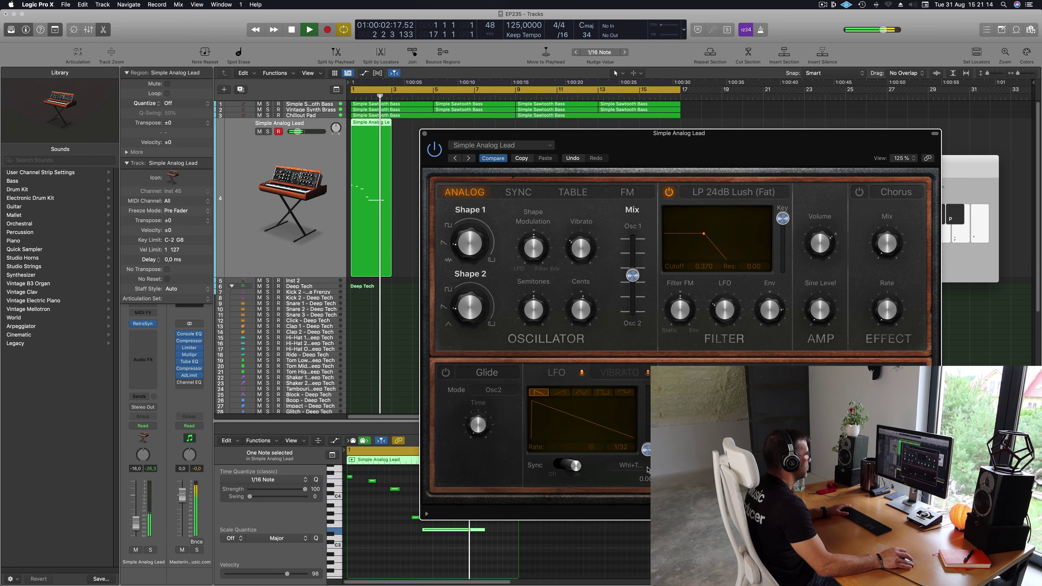
{"action": "left_click_drag", "start_coordinate": [647, 394], "coordinate": [647, 404]}
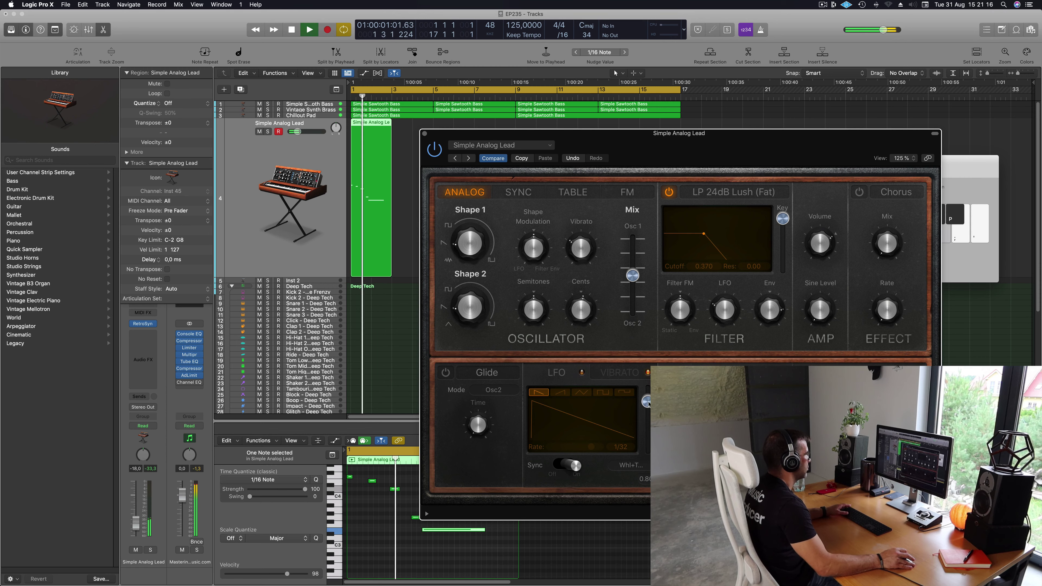
{"action": "key", "text": "space"}
{"action": "key", "text": "space"}
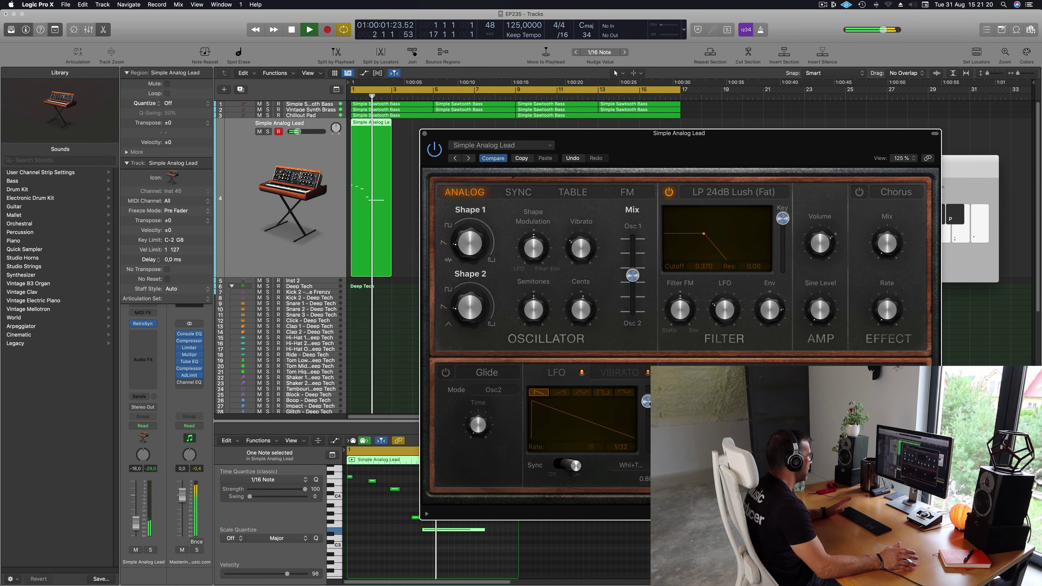
{"action": "key", "text": "Return"}
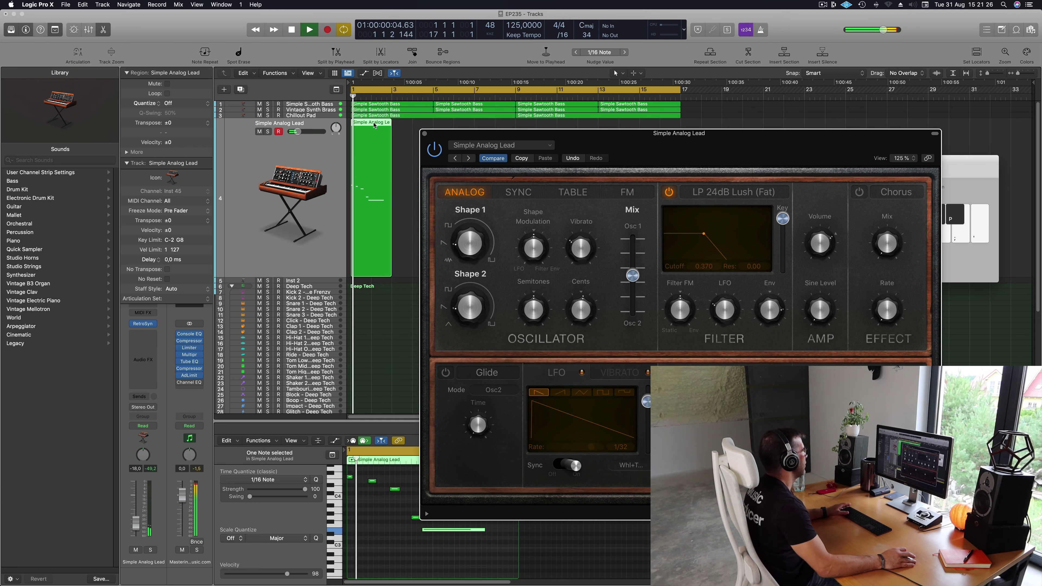
Step: Repeat the two-bar Simple Analog Lead region seven times to fill the loop up to bar 17, and move the Retro Synth window clear of it
{"action": "left_click", "coordinate": [384, 124]}
{"action": "key", "text": "Return"}
{"action": "key", "text": "super+r"}
{"action": "key", "text": "super+r"}
{"action": "key", "text": "super+r"}
{"action": "key", "text": "super+r"}
{"action": "key", "text": "super+r"}
{"action": "key", "text": "super+r"}
{"action": "key", "text": "super+r"}
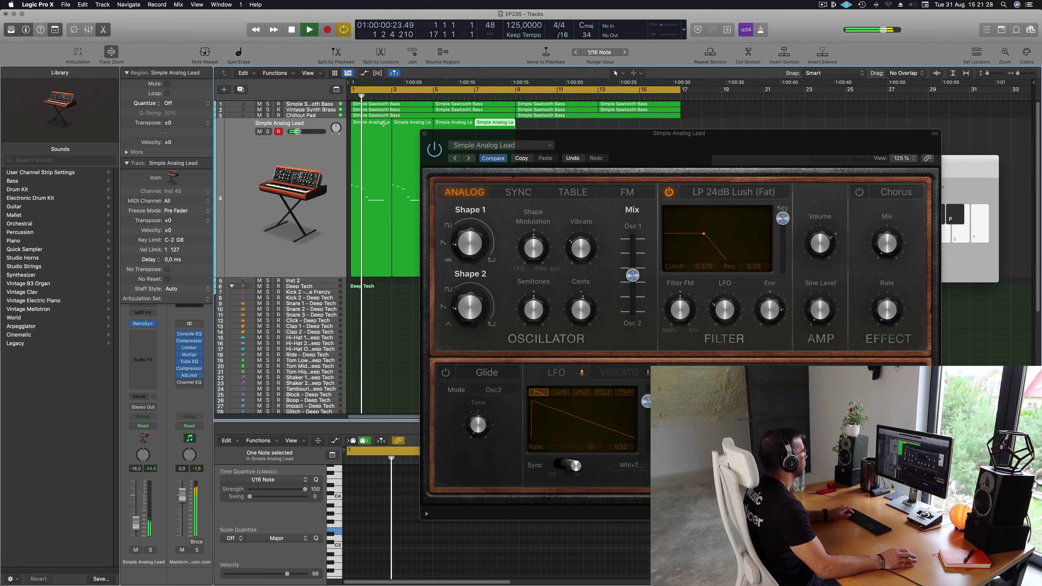
{"action": "left_click_drag", "start_coordinate": [729, 143], "coordinate": [596, 201]}
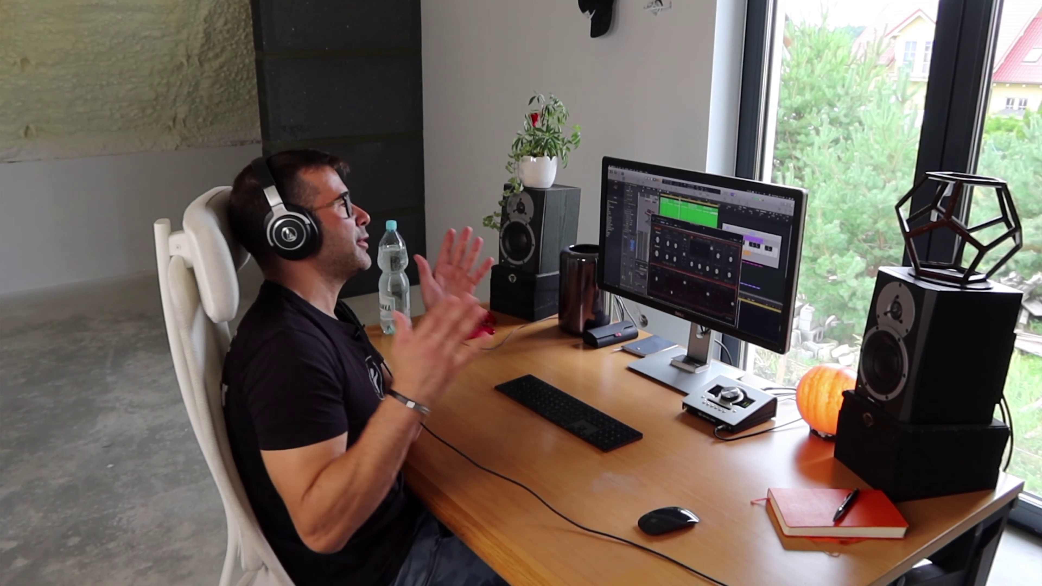